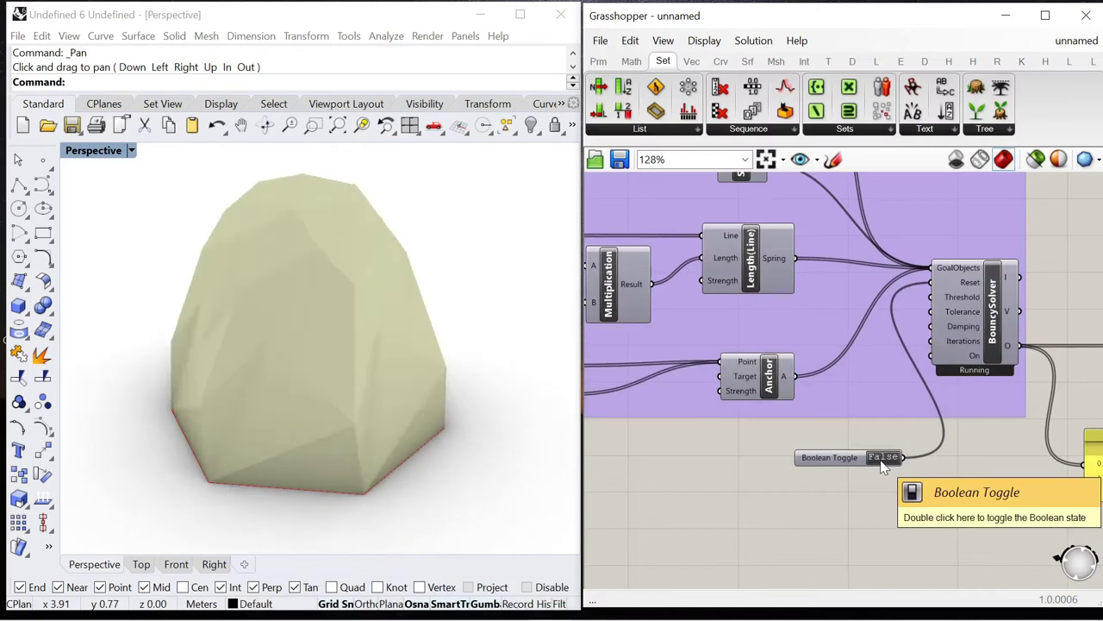
pyautogui.scroll(4, 776, 400)
pyautogui.scroll(1, 776, 399)
pyautogui.moveTo(799, 394)
pyautogui.mouseDown()
pyautogui.moveTo(787, 395)
pyautogui.moveTo(820, 395)
pyautogui.moveTo(801, 397)
pyautogui.moveTo(802, 409)
pyautogui.mouseUp()
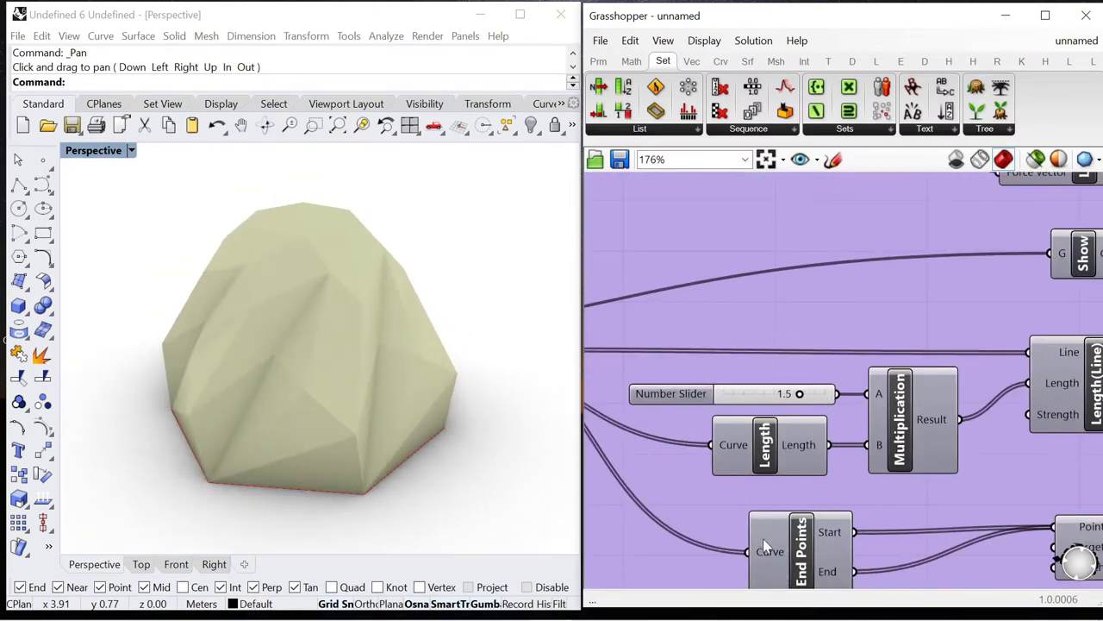
pyautogui.scroll(-3, 766, 541)
pyautogui.scroll(5, 737, 269)
pyautogui.moveTo(741, 273); pyautogui.dragTo(726, 275)
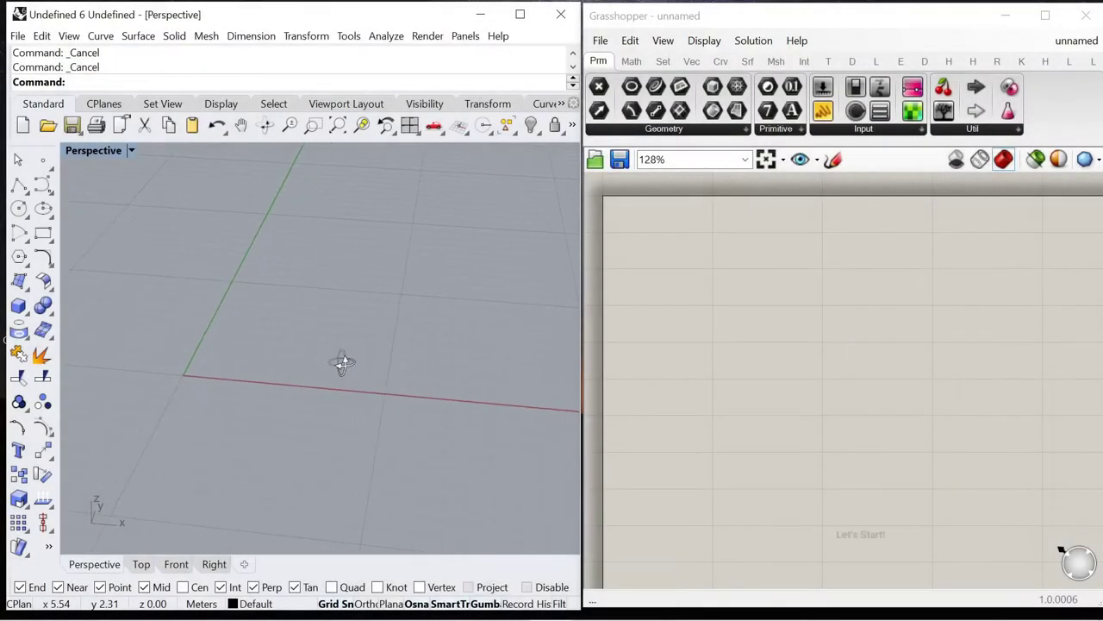
# Step: Add a Polygon component to the empty canvas and leave room beside it for its inputs
pyautogui.scroll(3, 712, 342)
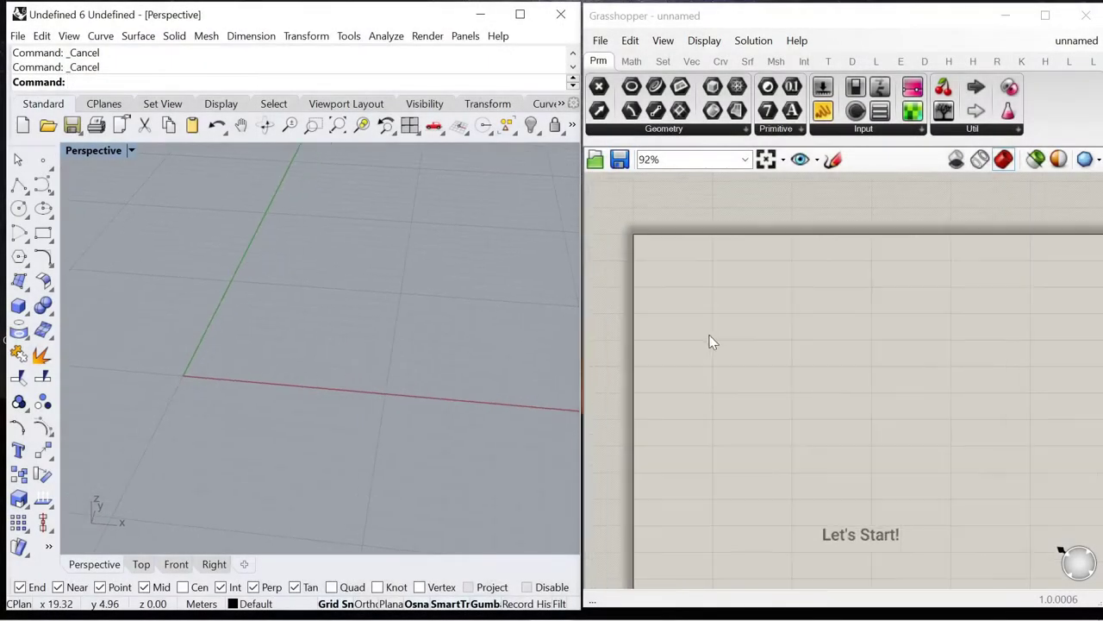
pyautogui.doubleClick(788, 398)
pyautogui.write('poly')
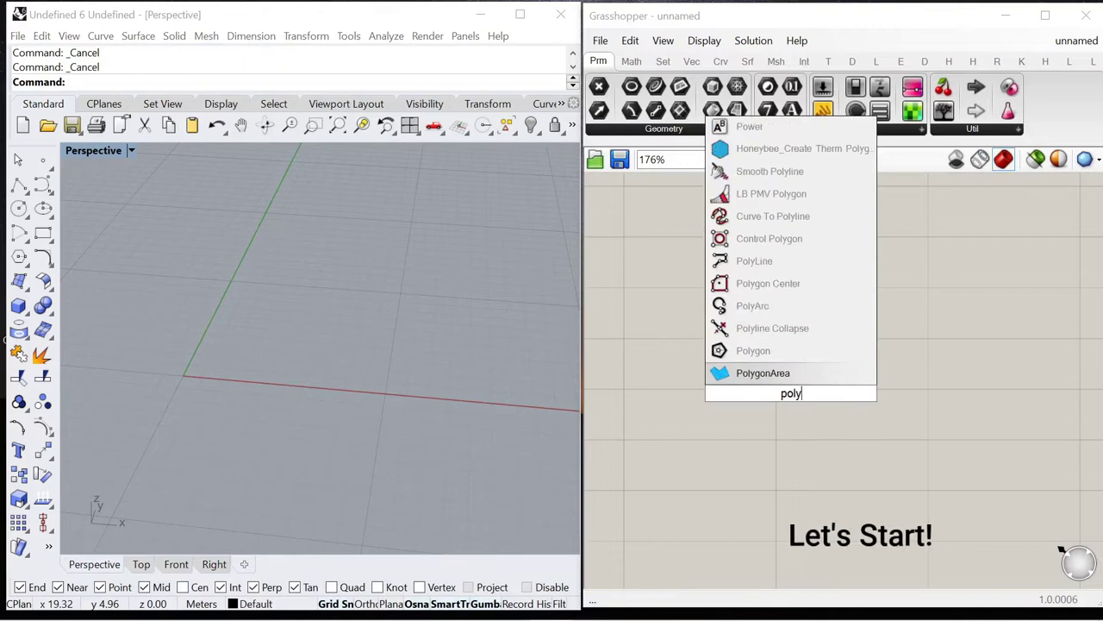
pyautogui.write('gon')
pyautogui.click(785, 382)
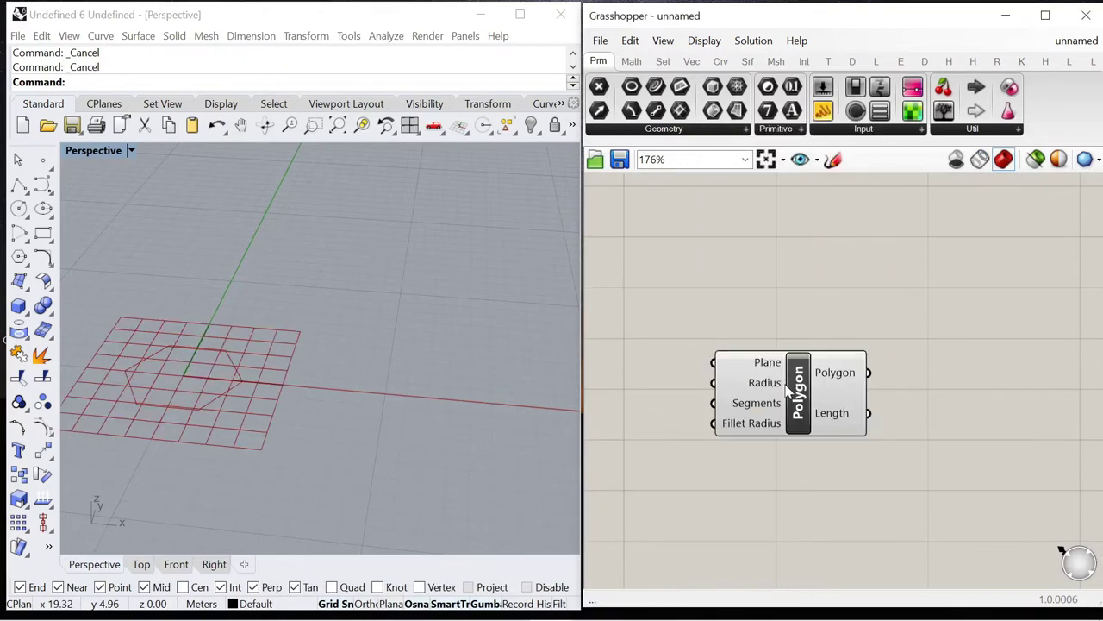
pyautogui.moveTo(785, 382); pyautogui.dragTo(948, 395)
# Step: Create a number slider from 0 to 5, connect it to the Polygon's Radius input and set it to 2
pyautogui.doubleClick(733, 422)
pyautogui.write('0<5')
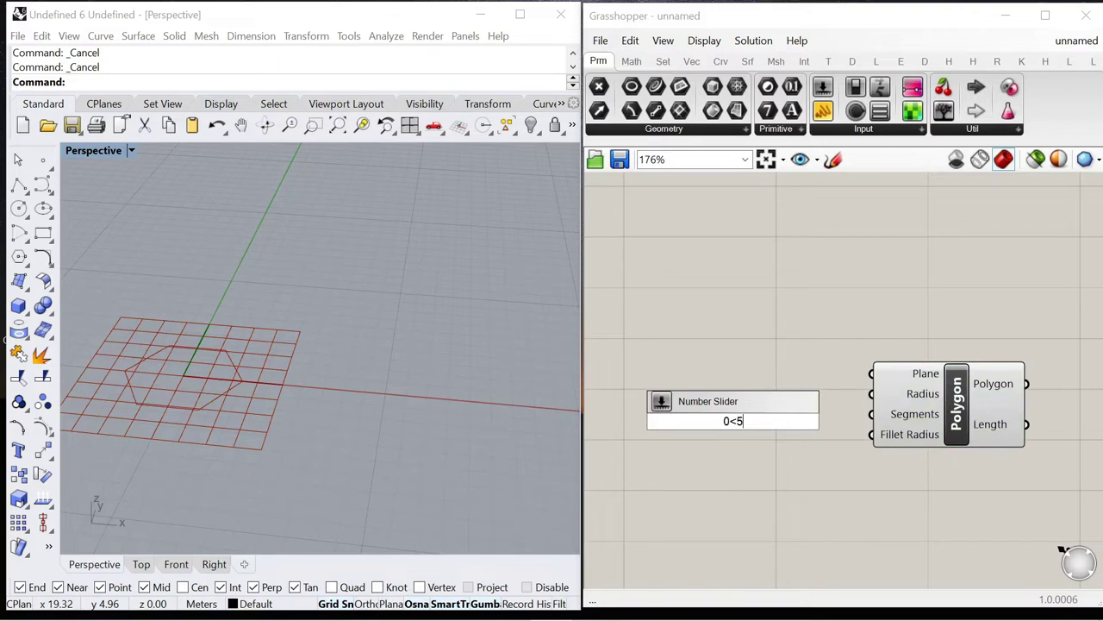
pyautogui.press('Return')
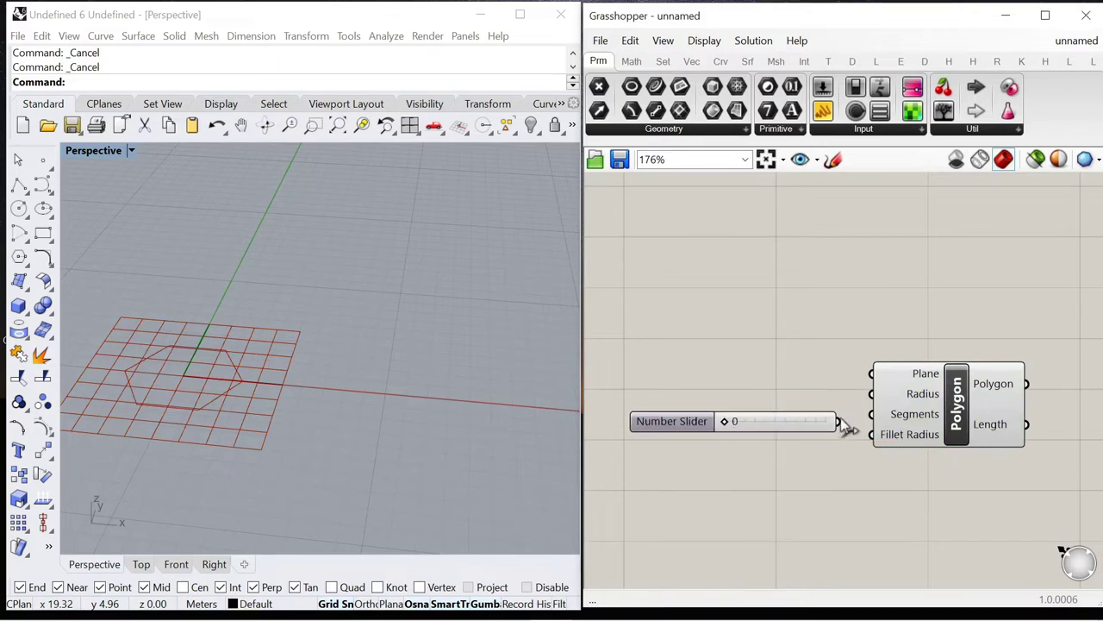
pyautogui.moveTo(708, 424); pyautogui.dragTo(739, 395)
# Step: Duplicate the radius slider and set the copy's maximum to 10
pyautogui.keyDown('alt'); pyautogui.moveTo(648, 399); pyautogui.dragTo(654, 428); pyautogui.keyUp('alt')
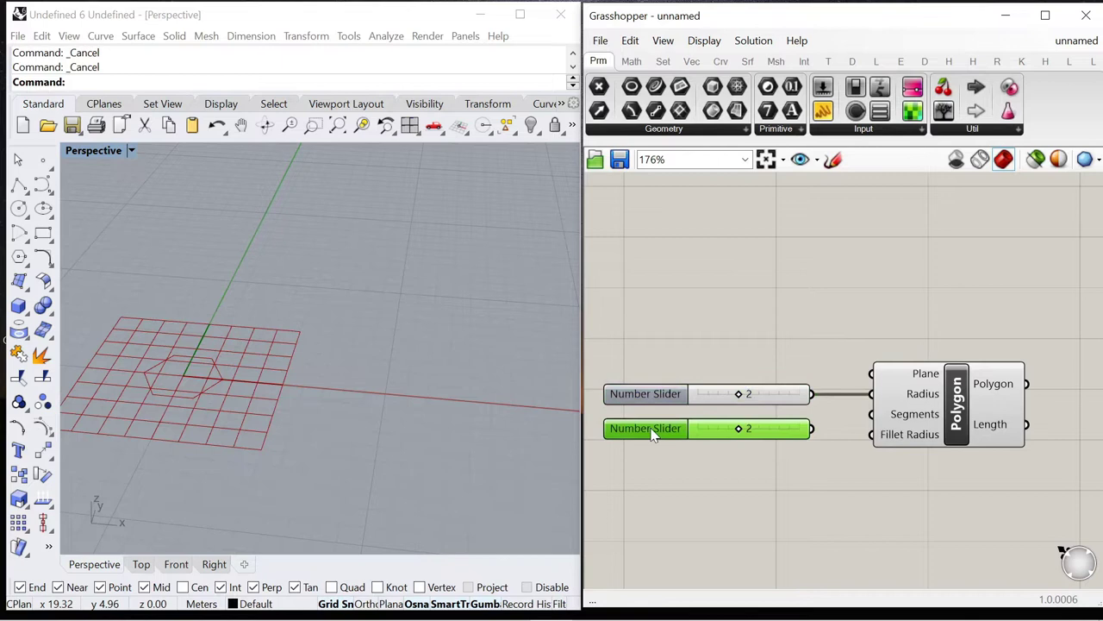
pyautogui.doubleClick(653, 428)
pyautogui.doubleClick(642, 474)
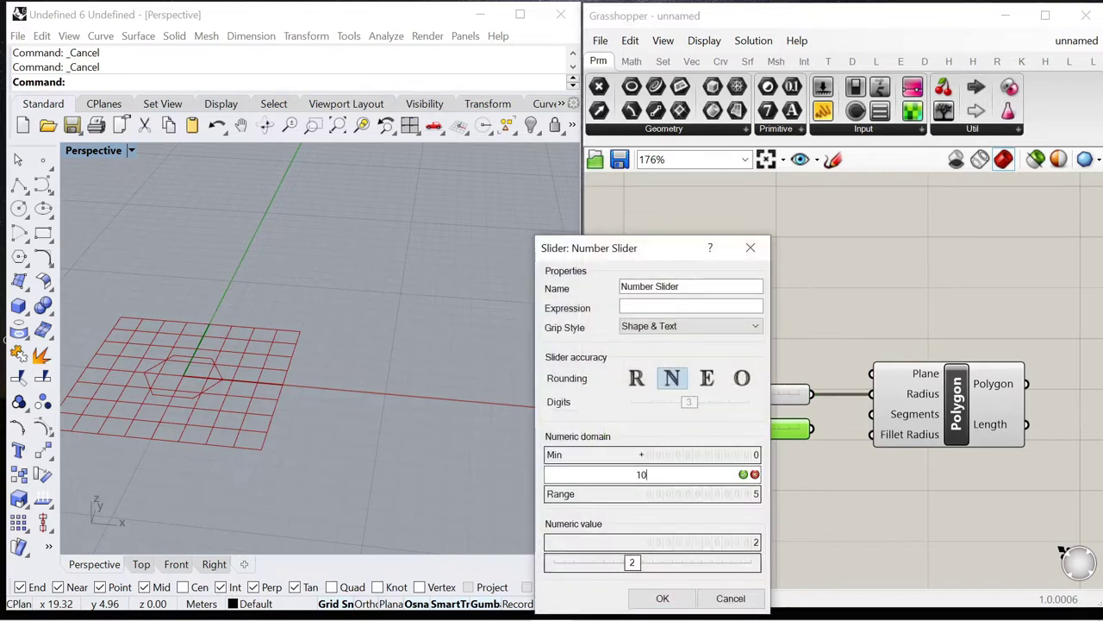
pyautogui.write('10')
pyautogui.press('Return')
pyautogui.click(662, 599)
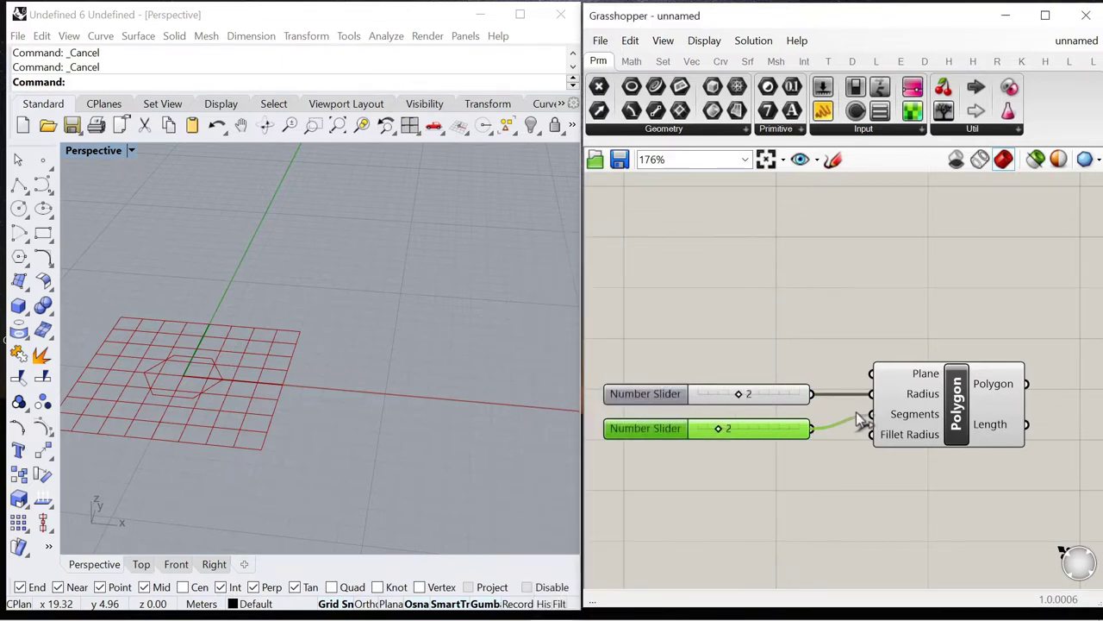
# Step: Connect the duplicated slider to the Polygon's Segments input and set it to 6
pyautogui.moveTo(856, 412); pyautogui.dragTo(870, 414)
pyautogui.moveTo(725, 431); pyautogui.dragTo(804, 414)
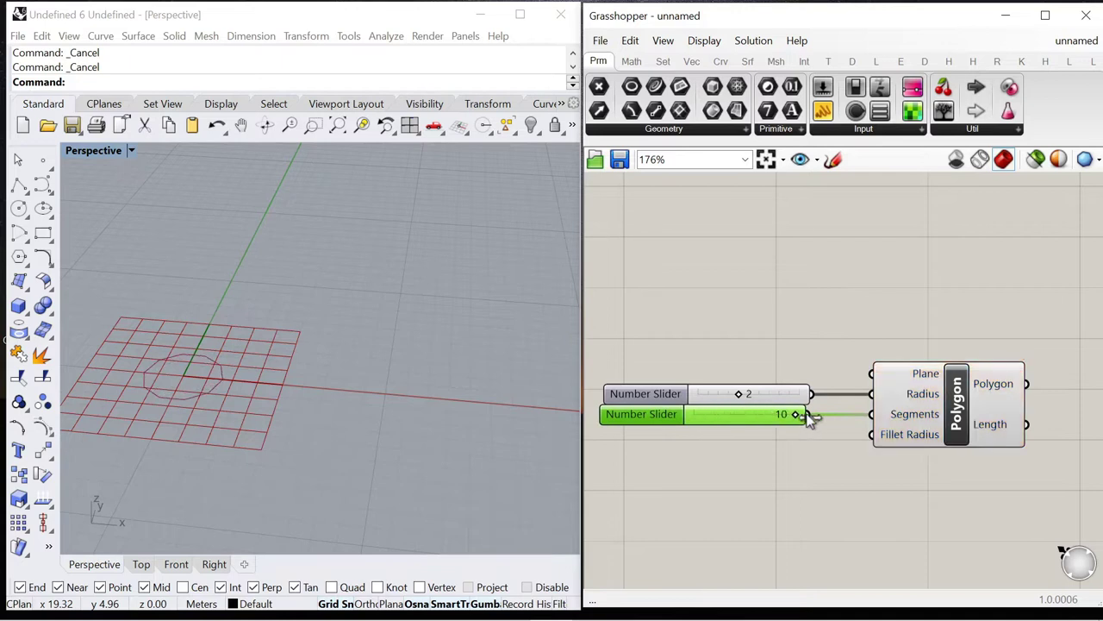
pyautogui.click(737, 461)
# Step: Add an Offset Curve component and connect the Polygon output to its Curve input
pyautogui.scroll(-4, 775, 323)
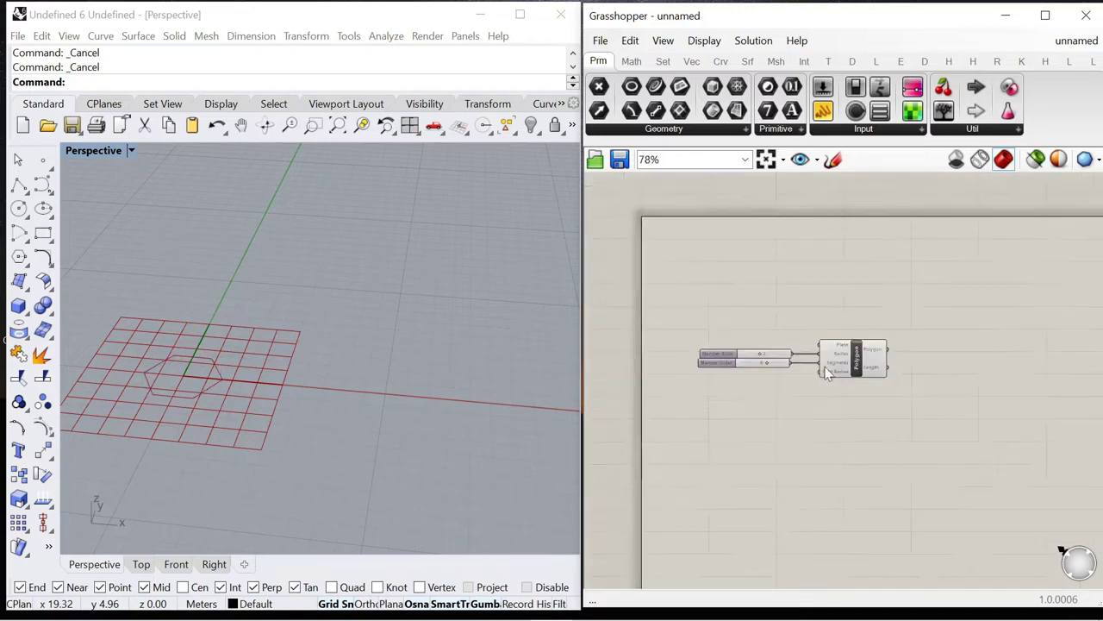
pyautogui.scroll(3, 825, 364)
pyautogui.click(862, 354)
pyautogui.click(878, 435)
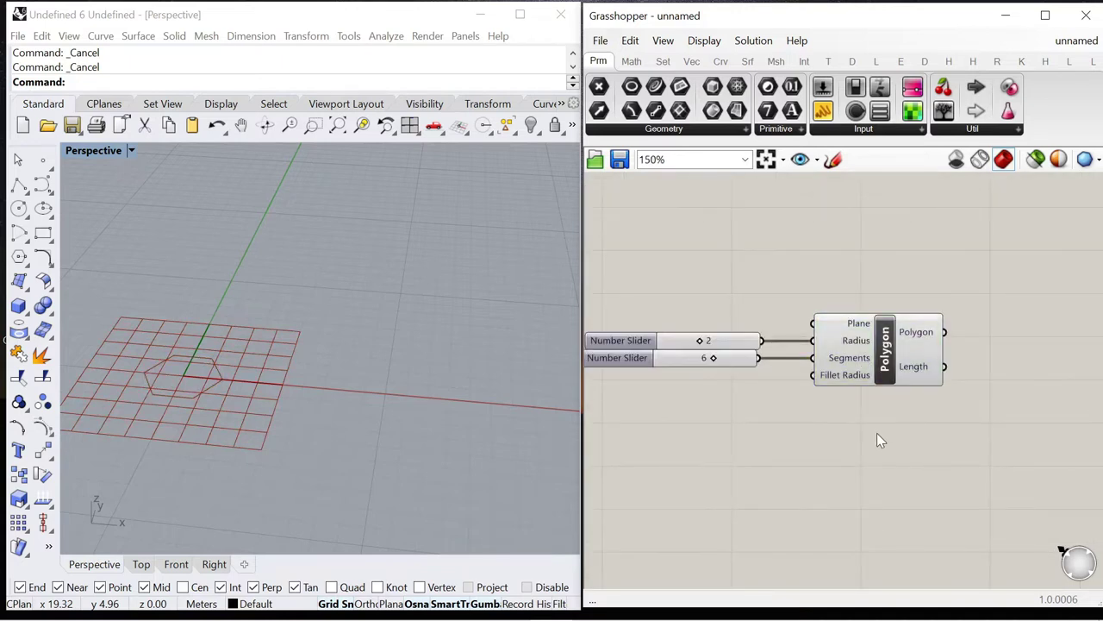
pyautogui.doubleClick(914, 462)
pyautogui.write('offset')
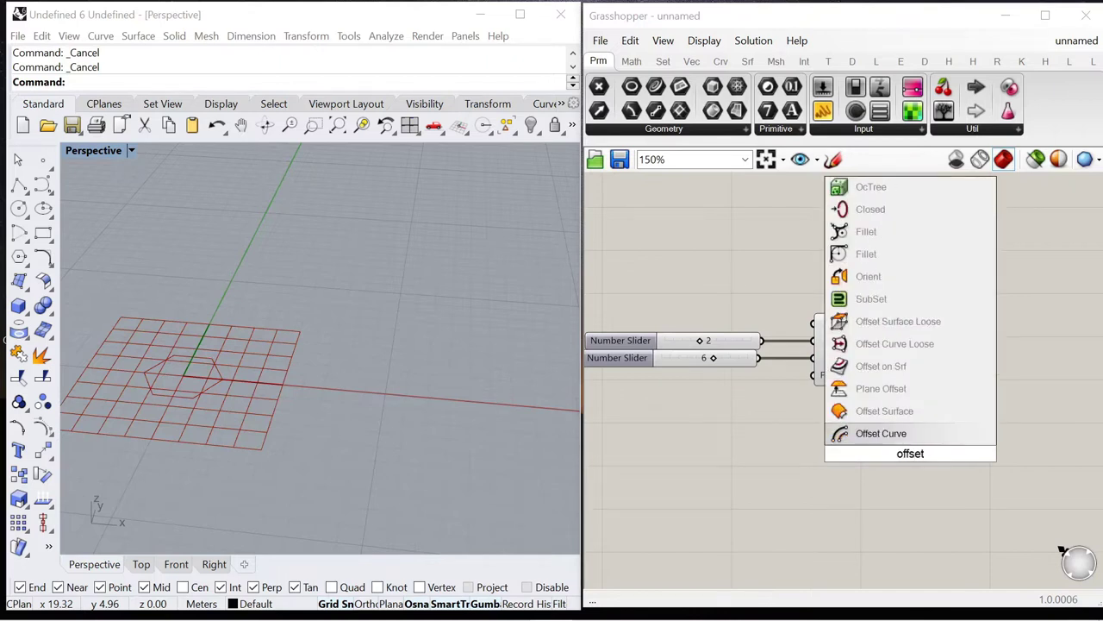
pyautogui.click(896, 432)
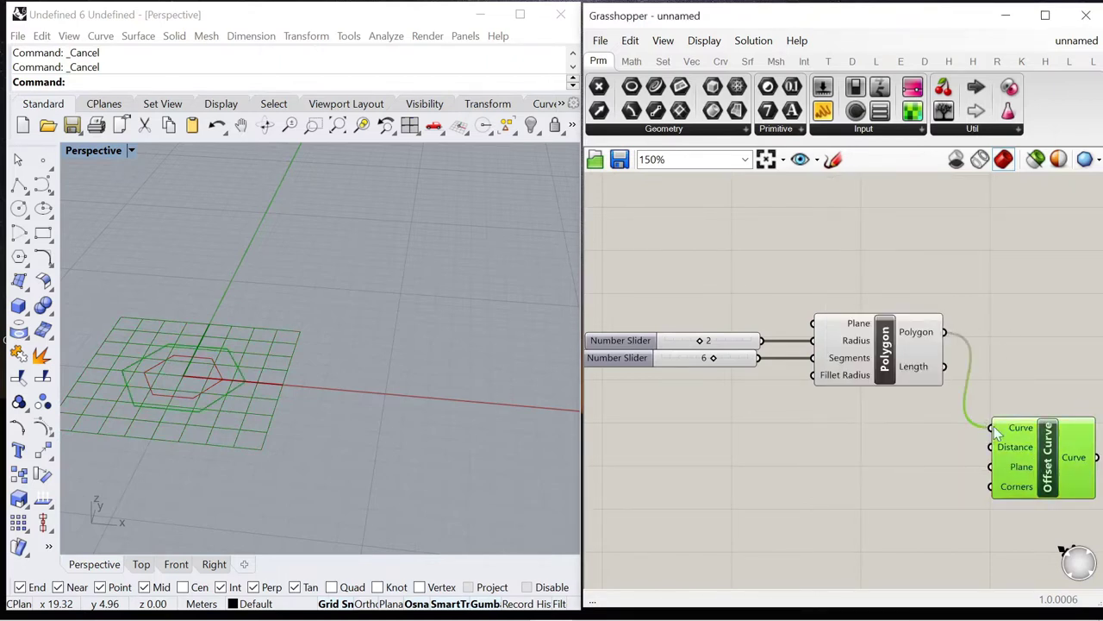
# Step: Add a Series component and connect its output to the Offset Curve's Distance input
pyautogui.scroll(-1, 948, 439)
pyautogui.scroll(2, 837, 452)
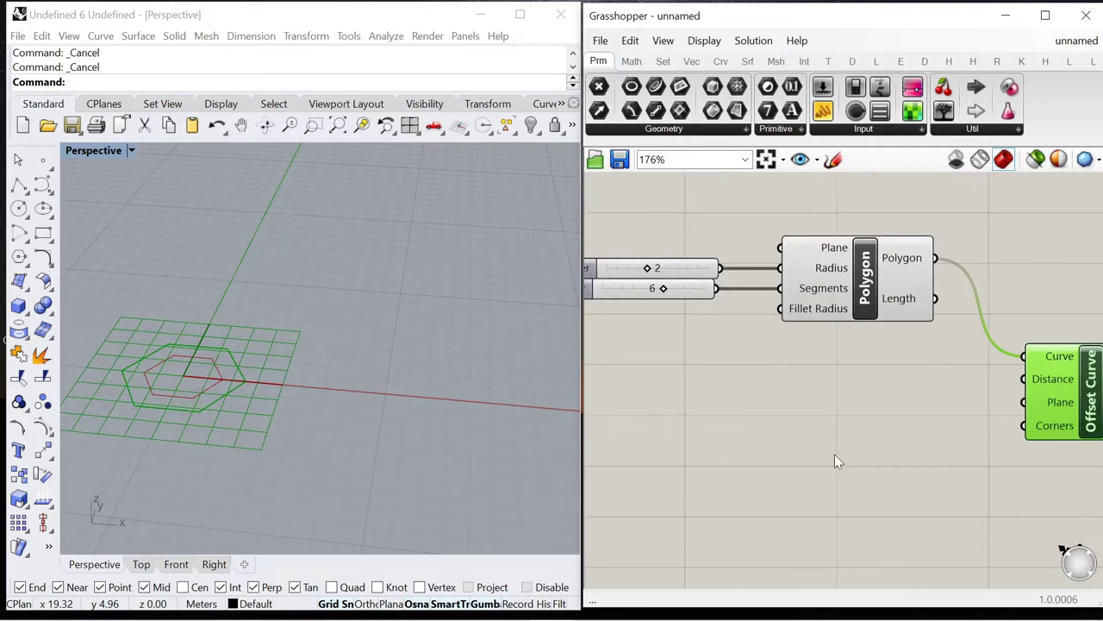
pyautogui.doubleClick(834, 456)
pyautogui.write('series')
pyautogui.press('Return')
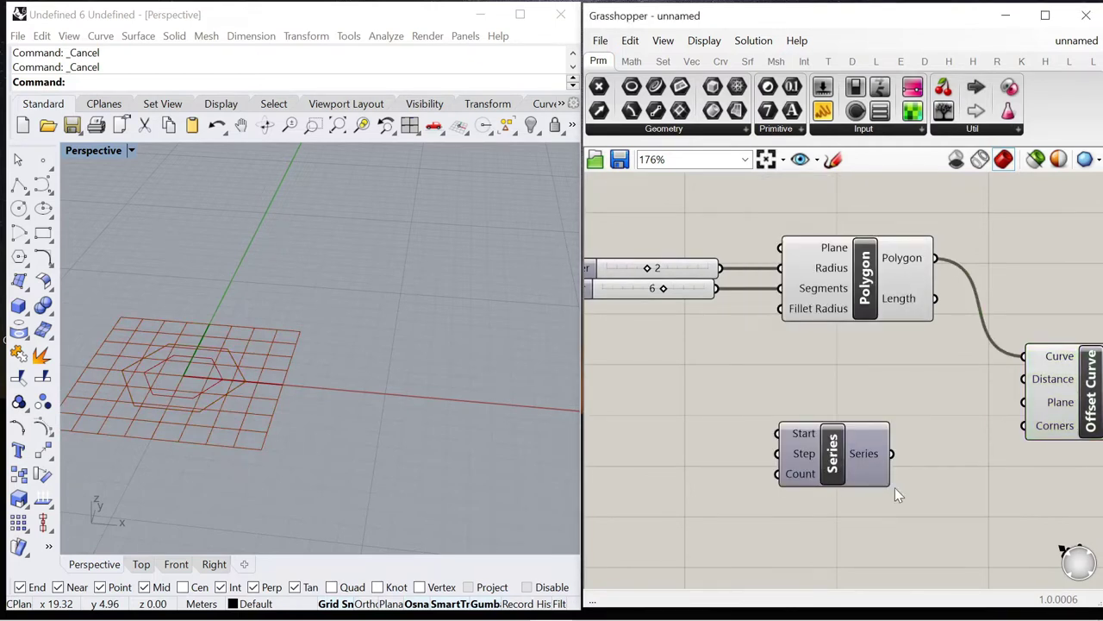
pyautogui.scroll(-2, 896, 487)
pyautogui.scroll(2, 910, 409)
pyautogui.moveTo(924, 369); pyautogui.dragTo(944, 366)
pyautogui.moveTo(752, 441); pyautogui.dragTo(819, 393)
pyautogui.scroll(-2, 982, 411)
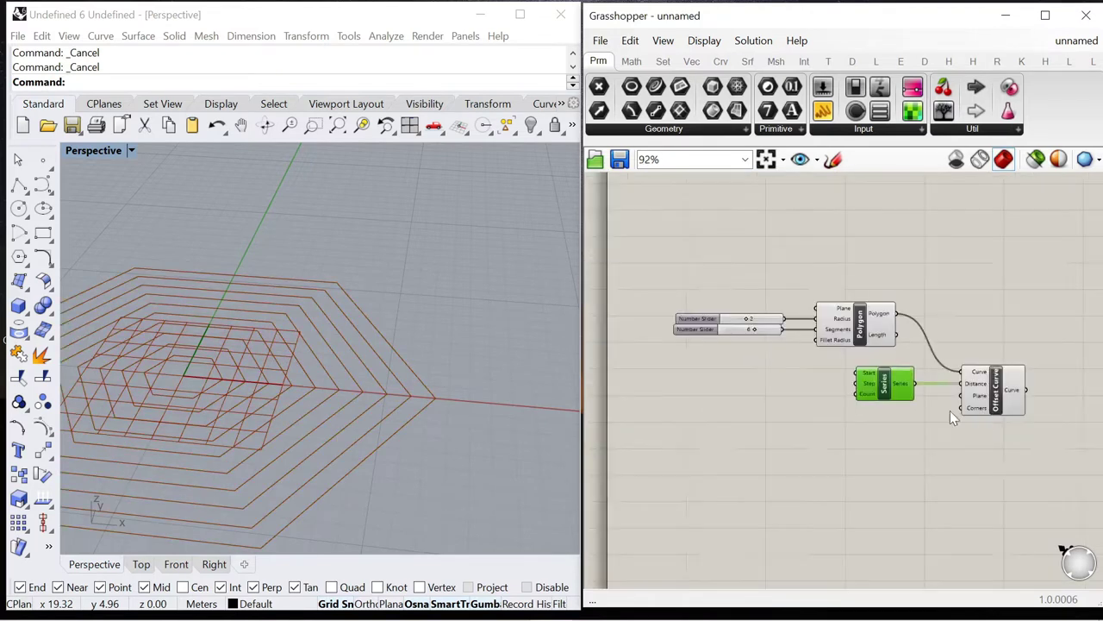
# Step: Add a number slider, connect it to the Series Step input and set it to 1
pyautogui.scroll(2, 781, 410)
pyautogui.doubleClick(780, 410)
pyautogui.write('0<')
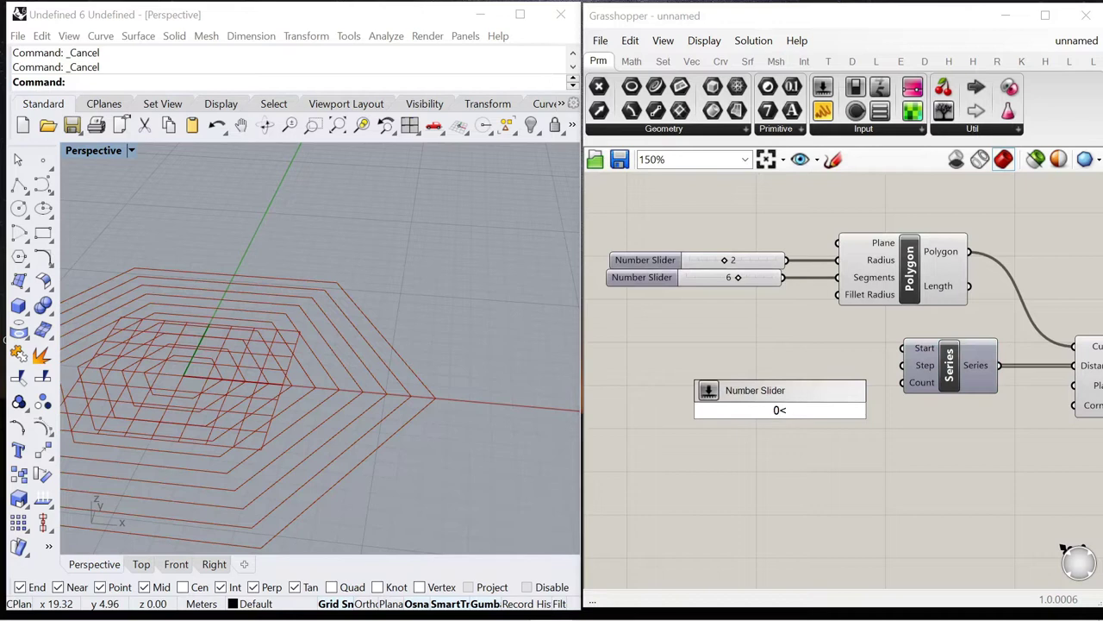
pyautogui.press('Return')
pyautogui.scroll(1, 875, 411)
pyautogui.moveTo(864, 409); pyautogui.dragTo(910, 347)
pyautogui.moveTo(666, 411); pyautogui.dragTo(735, 357)
# Step: Add a number slider from 0 to 10, connect it to the Series Count input and set it to 7
pyautogui.doubleClick(733, 419)
pyautogui.write('0<10')
pyautogui.press('Return')
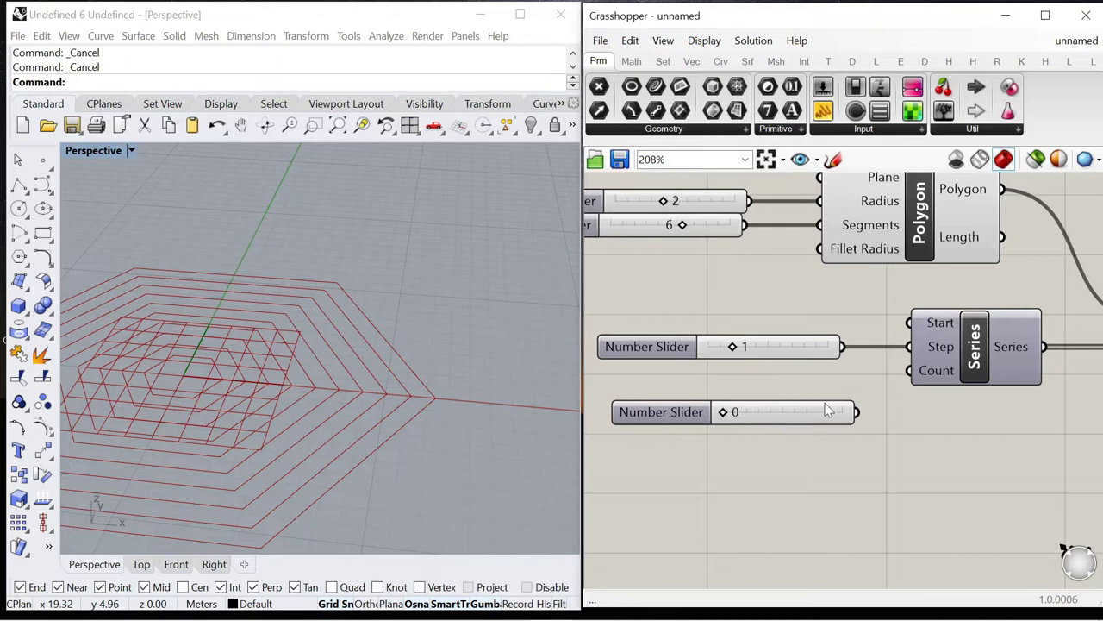
pyautogui.moveTo(883, 397); pyautogui.dragTo(909, 371)
pyautogui.moveTo(660, 414); pyautogui.dragTo(642, 373)
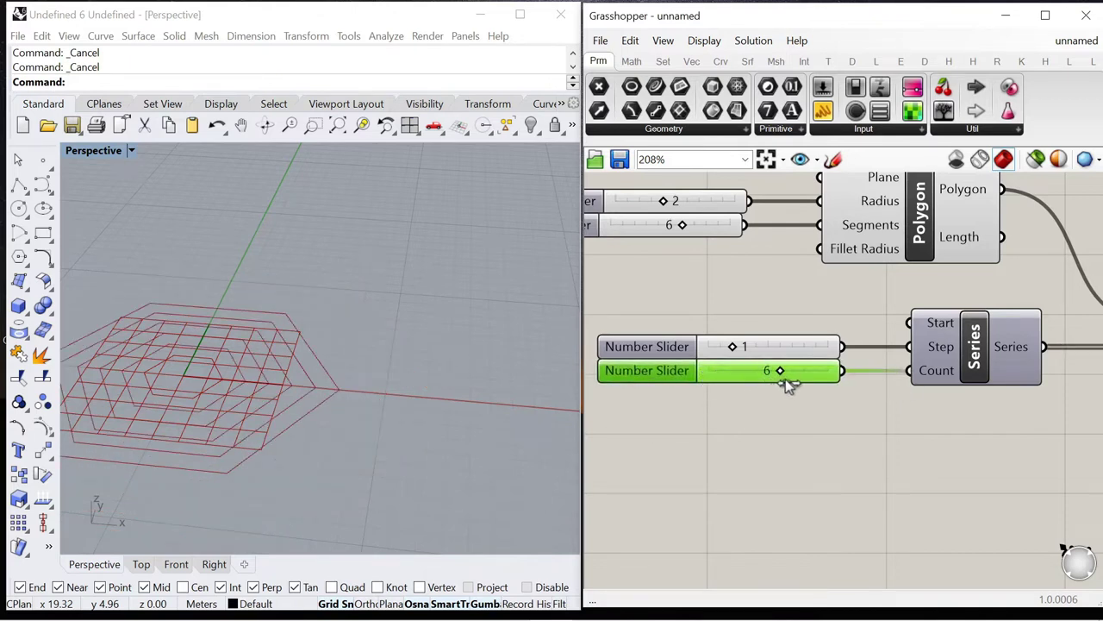
pyautogui.scroll(-4, 409, 389)
pyautogui.moveTo(410, 390); pyautogui.dragTo(374, 417, button='right')
pyautogui.scroll(-5, 759, 363)
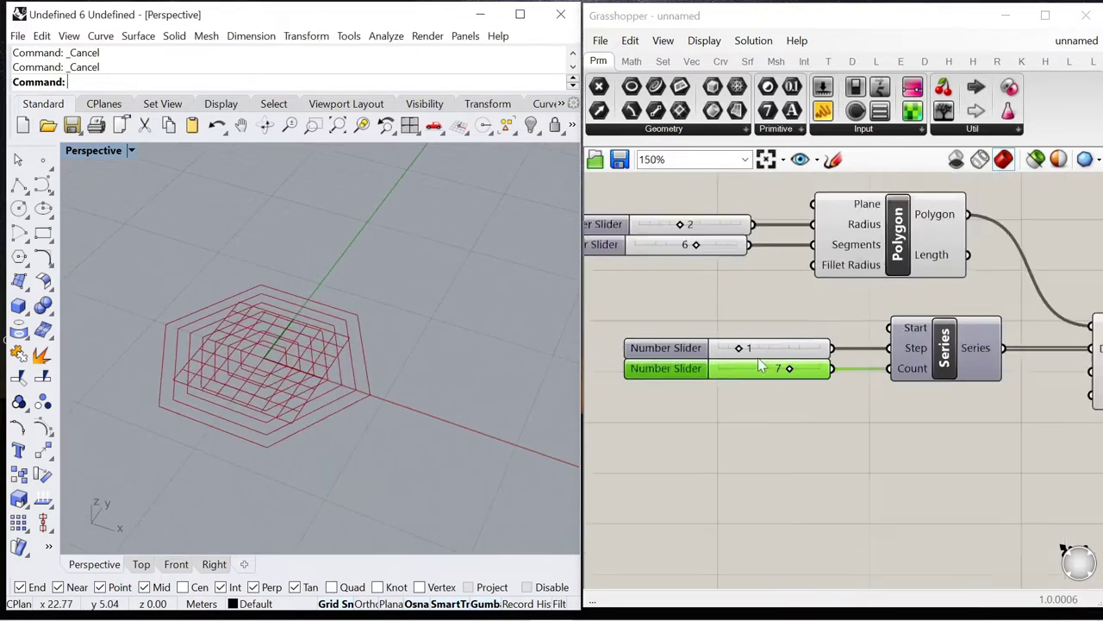
# Step: Add a Rotate component and connect the Offset Curve output to its Geometry input
pyautogui.scroll(5, 930, 358)
pyautogui.click(931, 358)
pyautogui.click(749, 285)
pyautogui.moveTo(749, 286); pyautogui.dragTo(586, 245, button='right')
pyautogui.scroll(1, 944, 332)
pyautogui.doubleClick(944, 332)
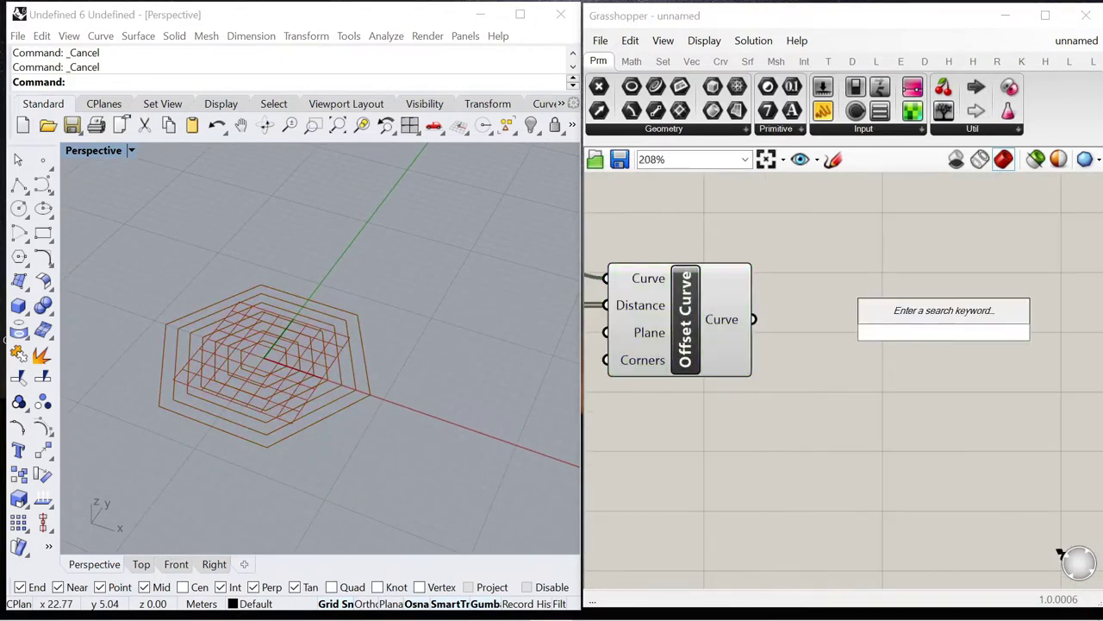
pyautogui.write('rotate')
pyautogui.click(903, 312)
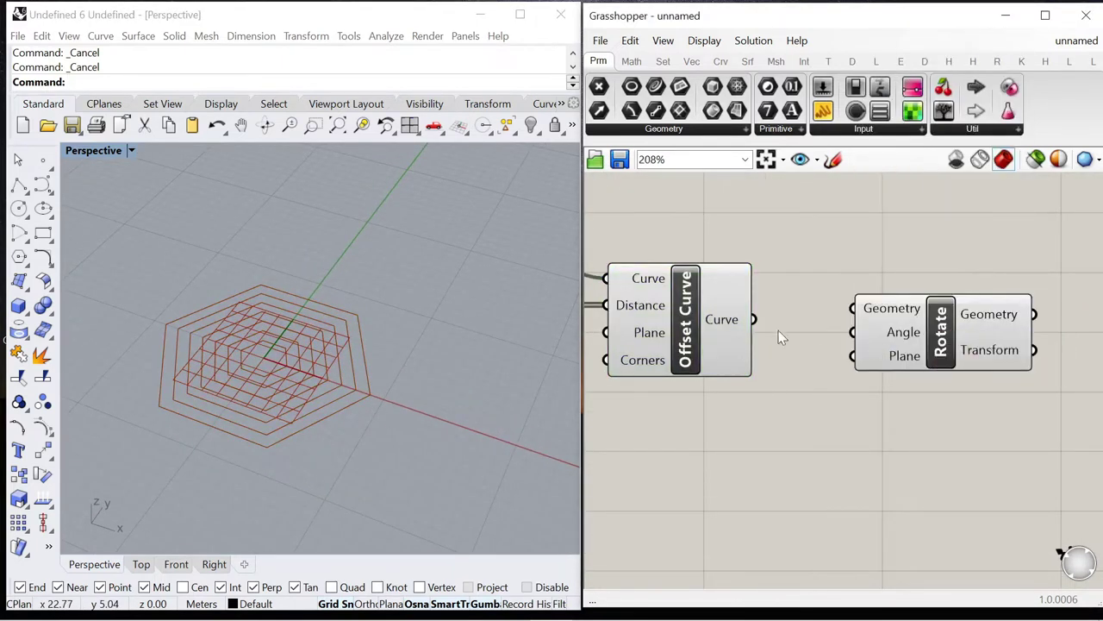
pyautogui.moveTo(789, 325); pyautogui.dragTo(867, 312)
# Step: Turn off the preview of the components that feed the Rotate component, including Offset Curve
pyautogui.scroll(-5, 957, 343)
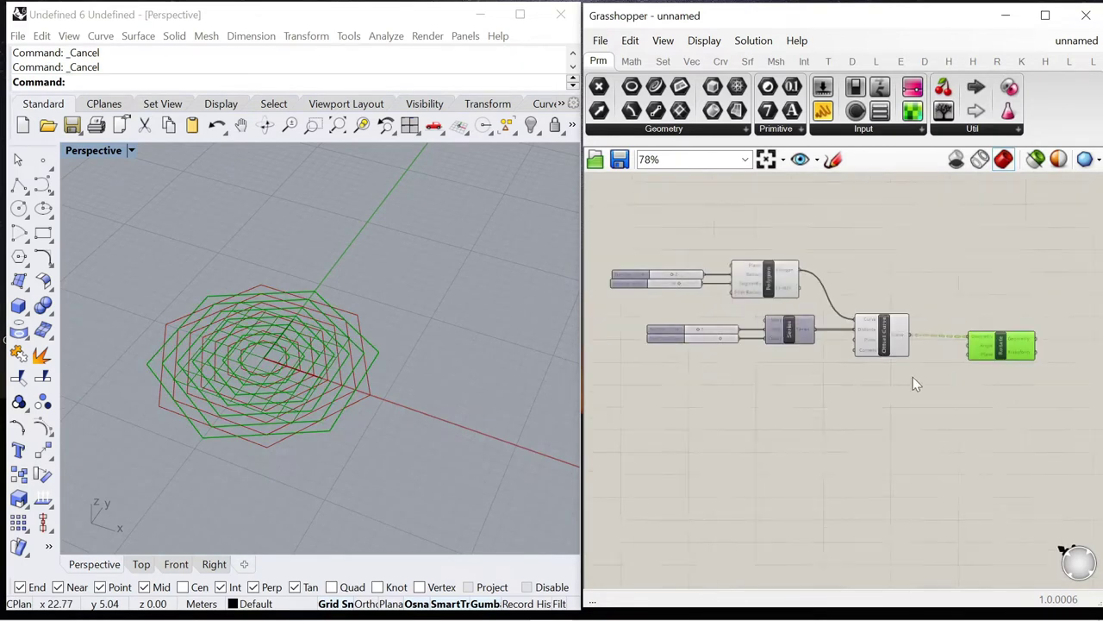
pyautogui.moveTo(913, 377); pyautogui.dragTo(661, 229)
pyautogui.rightClick(734, 205)
pyautogui.click(781, 234)
# Step: Move the Rotate component further from Offset Curve and flatten its Geometry input
pyautogui.scroll(4, 1023, 336)
pyautogui.moveTo(976, 346); pyautogui.dragTo(1017, 343)
pyautogui.doubleClick(824, 474)
pyautogui.click(859, 406)
pyautogui.rightClick(965, 341)
pyautogui.click(945, 408)
# Step: Add a second Series component below the wire between Offset Curve and Rotate
pyautogui.doubleClick(832, 473)
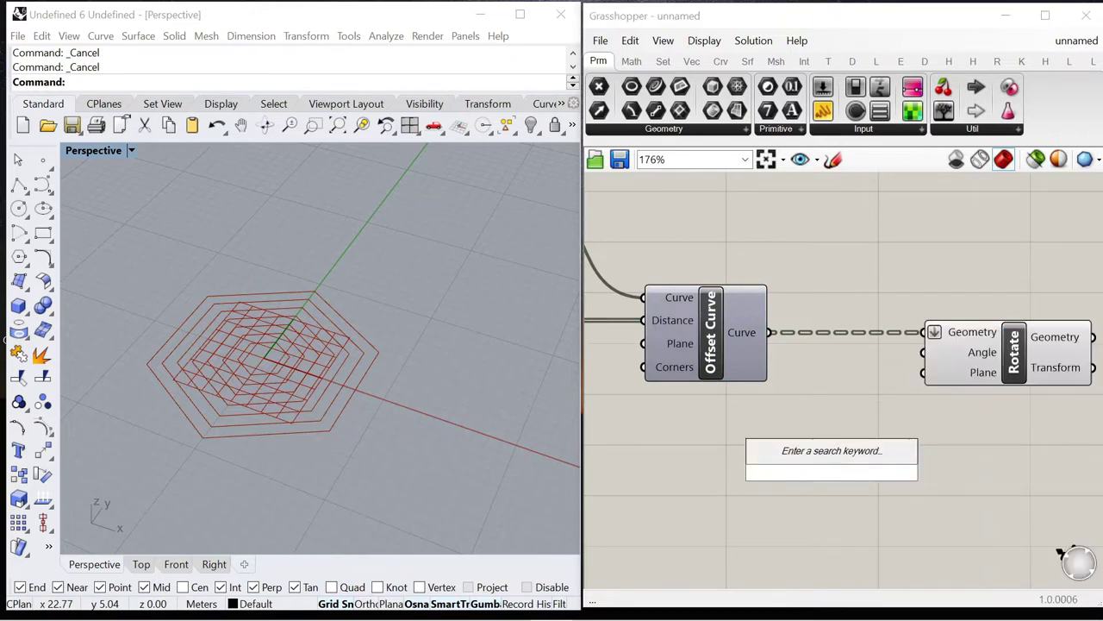
pyautogui.write('series')
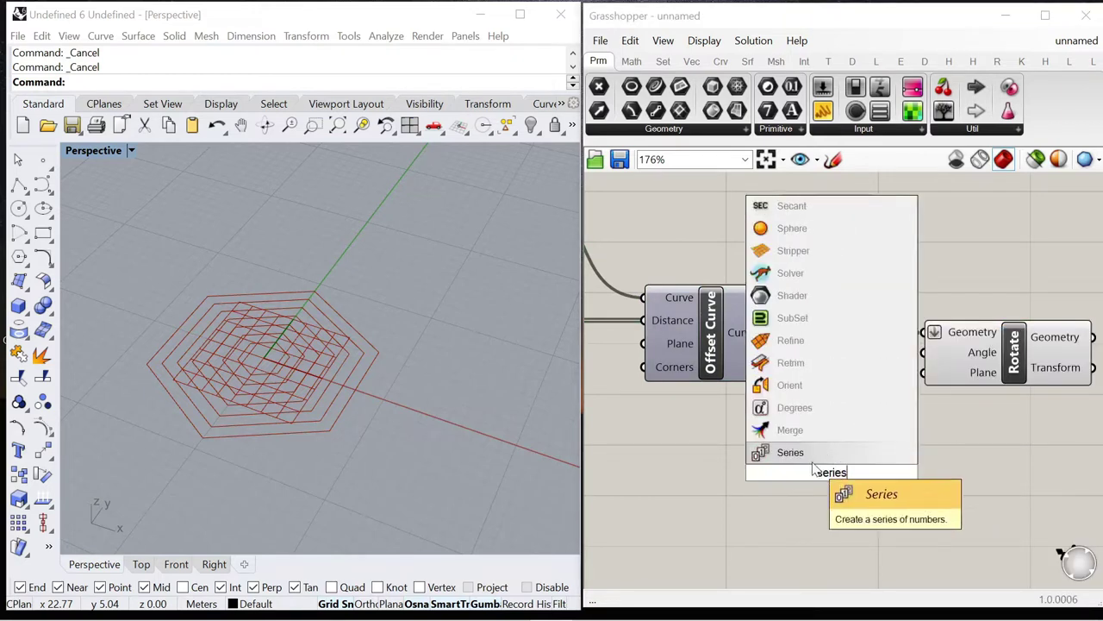
pyautogui.press('Return')
# Step: Flatten the Offset Curve's Curve output and remove the flattening from the Rotate component's Geometry input
pyautogui.scroll(-2, 650, 403)
pyautogui.rightClick(614, 350)
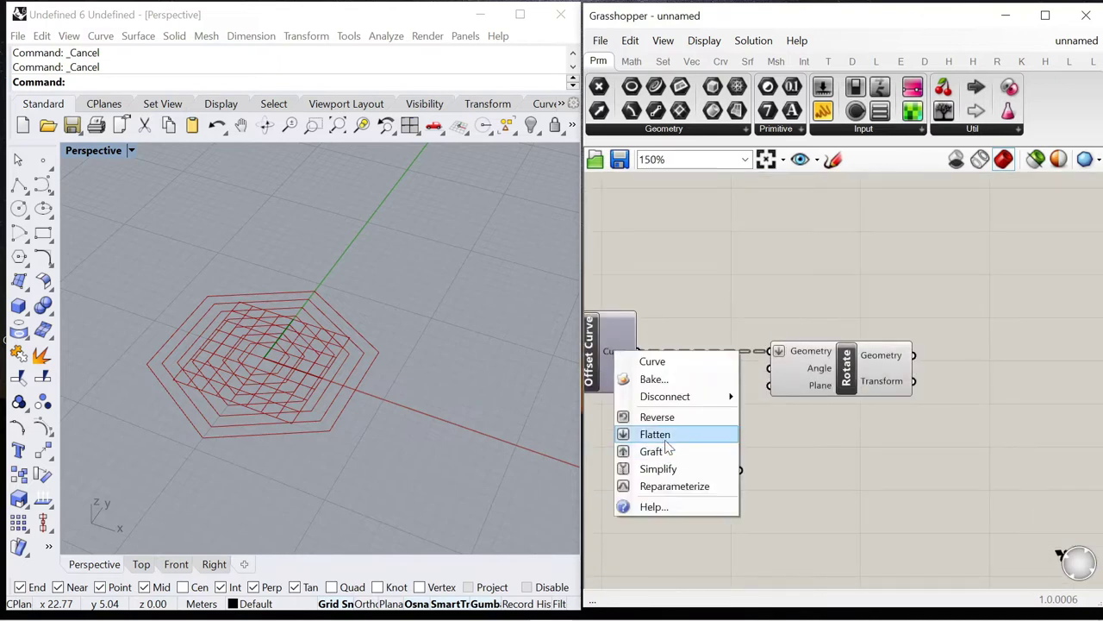
pyautogui.click(665, 438)
pyautogui.scroll(3, 781, 336)
pyautogui.rightClick(819, 355)
pyautogui.click(834, 446)
# Step: Make room beside the second Series, add a List Length component and connect the Offset Curve output to its List input
pyautogui.scroll(-3, 816, 323)
pyautogui.moveTo(840, 343); pyautogui.dragTo(952, 348)
pyautogui.moveTo(732, 455); pyautogui.dragTo(845, 458)
pyautogui.scroll(3, 729, 461)
pyautogui.moveTo(763, 445); pyautogui.dragTo(811, 423, button='right')
pyautogui.doubleClick(738, 412)
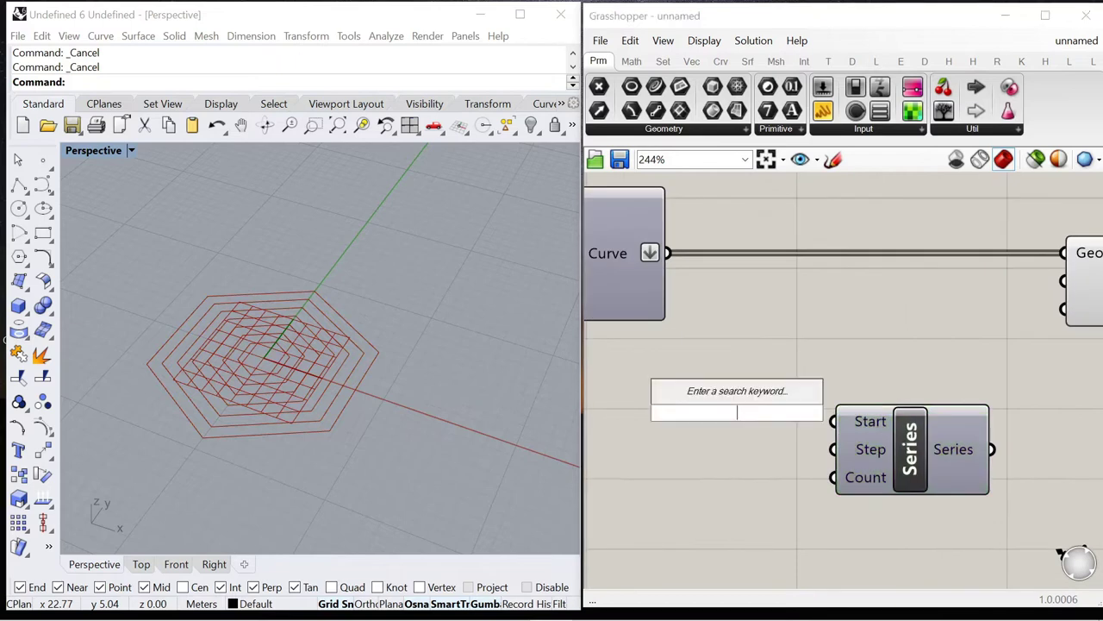
pyautogui.write('list lenght')
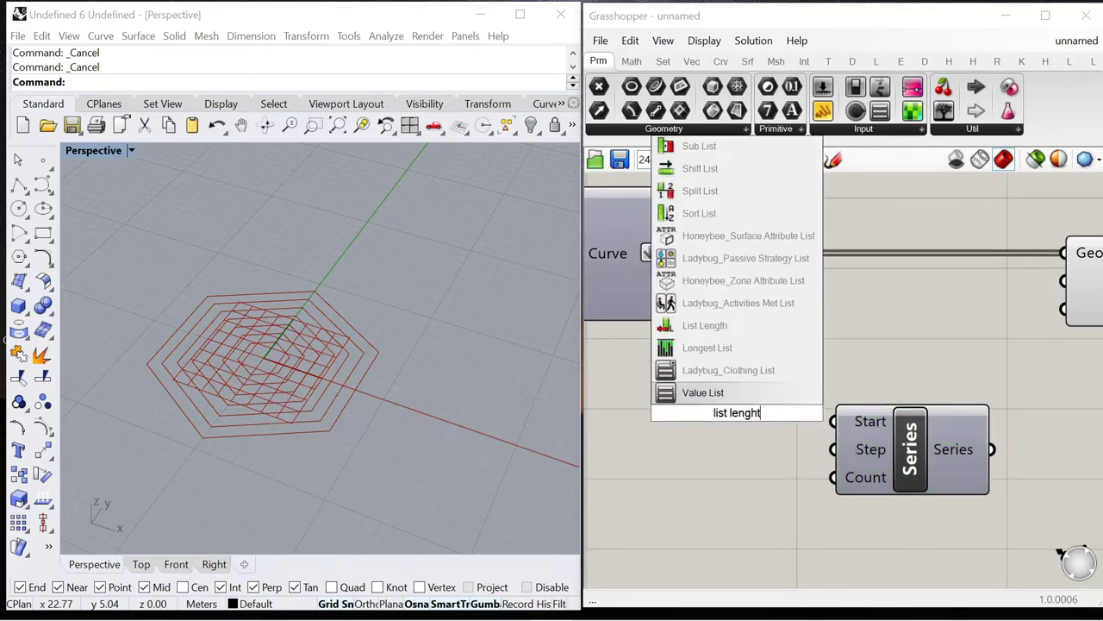
pyautogui.click(724, 326)
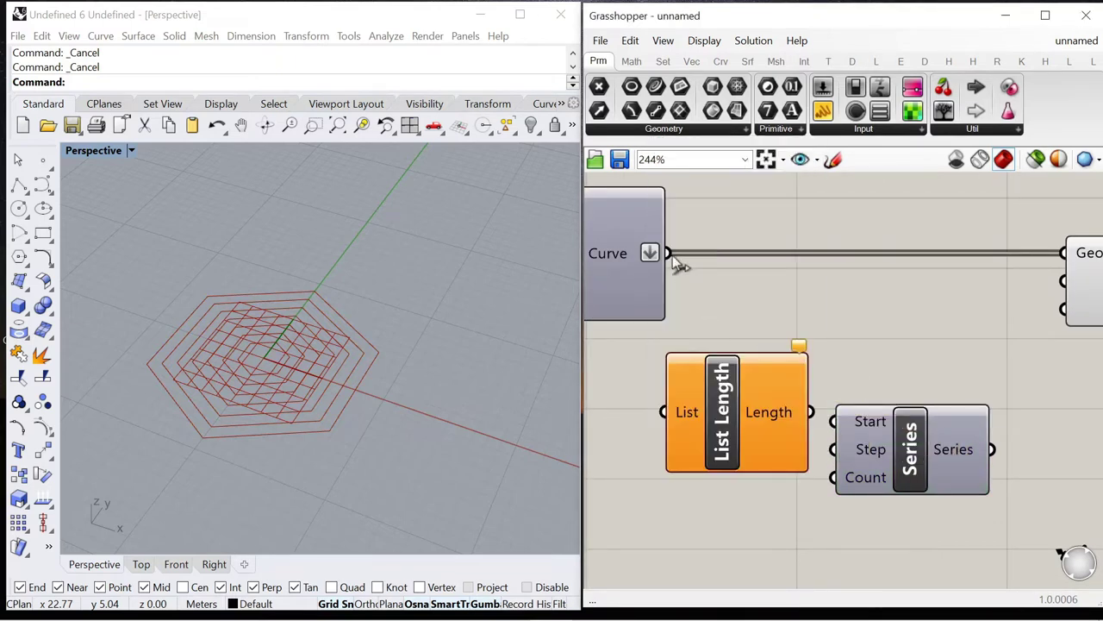
pyautogui.moveTo(657, 397); pyautogui.dragTo(661, 406)
# Step: Space out the new components and connect the List Length output to the second Series component's Count input
pyautogui.scroll(-3, 834, 428)
pyautogui.moveTo(853, 448); pyautogui.dragTo(873, 469)
pyautogui.scroll(-3, 896, 417)
pyautogui.scroll(3, 907, 413)
pyautogui.moveTo(874, 360); pyautogui.dragTo(946, 362)
pyautogui.moveTo(746, 475); pyautogui.dragTo(783, 480)
pyautogui.scroll(4, 728, 460)
pyautogui.moveTo(623, 412); pyautogui.dragTo(694, 358)
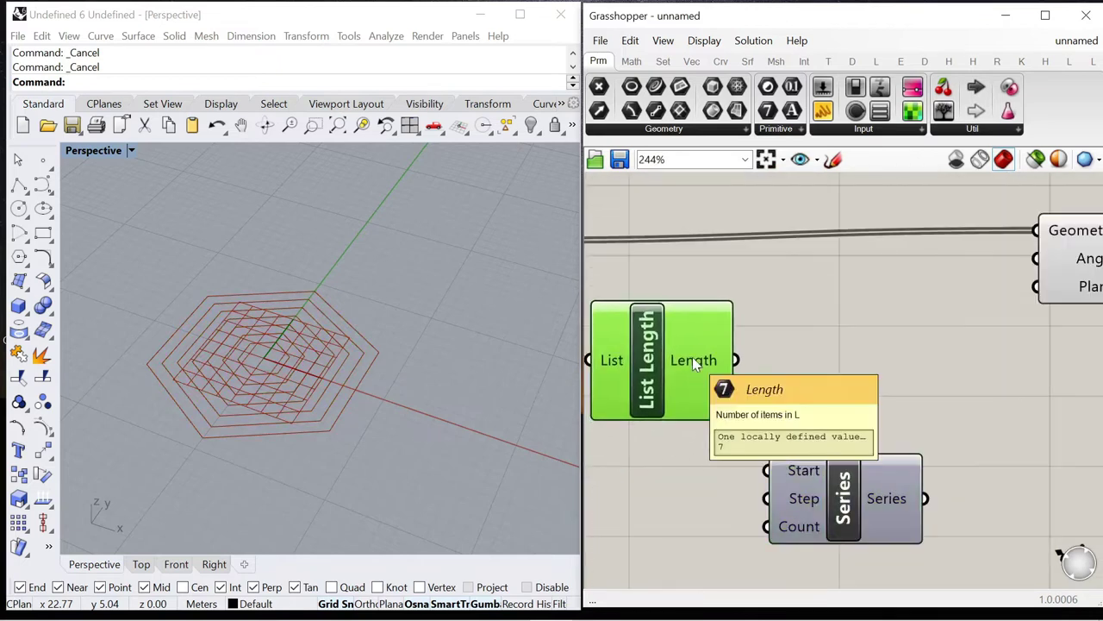
pyautogui.scroll(1, 800, 469)
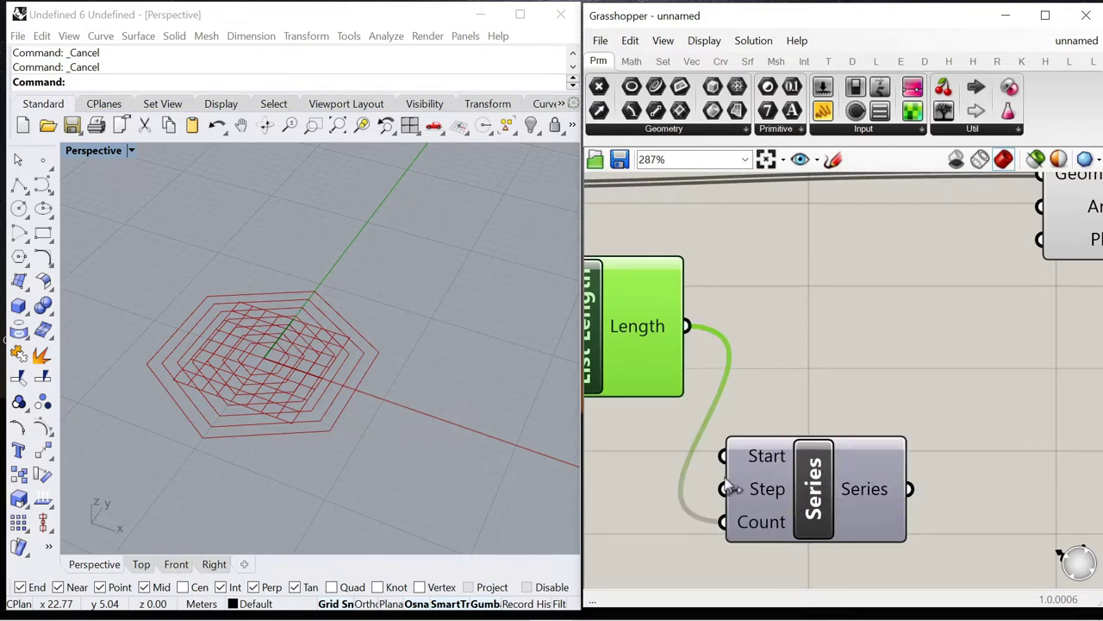
# Step: Reposition List Length and the second Series above the geometry wire and shift the Rotate component further along
pyautogui.scroll(-5, 731, 488)
pyautogui.moveTo(780, 379); pyautogui.dragTo(800, 273)
pyautogui.moveTo(825, 428); pyautogui.dragTo(850, 258)
pyautogui.scroll(3, 901, 301)
pyautogui.moveTo(952, 354); pyautogui.dragTo(1004, 354)
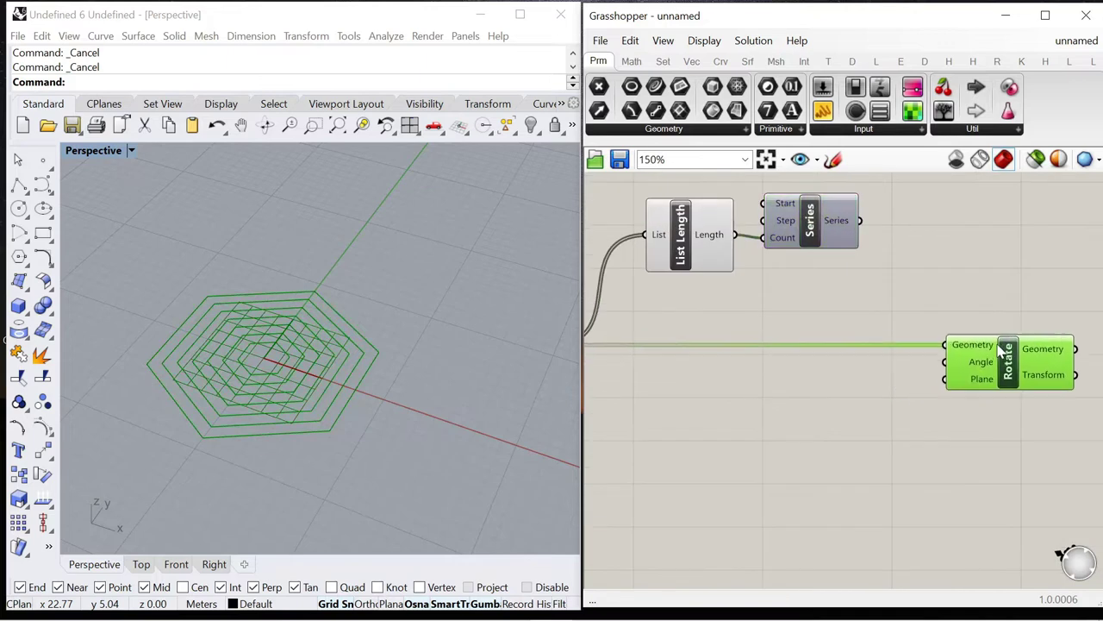
pyautogui.scroll(-3, 805, 301)
pyautogui.scroll(4, 797, 211)
pyautogui.moveTo(809, 283); pyautogui.dragTo(824, 222)
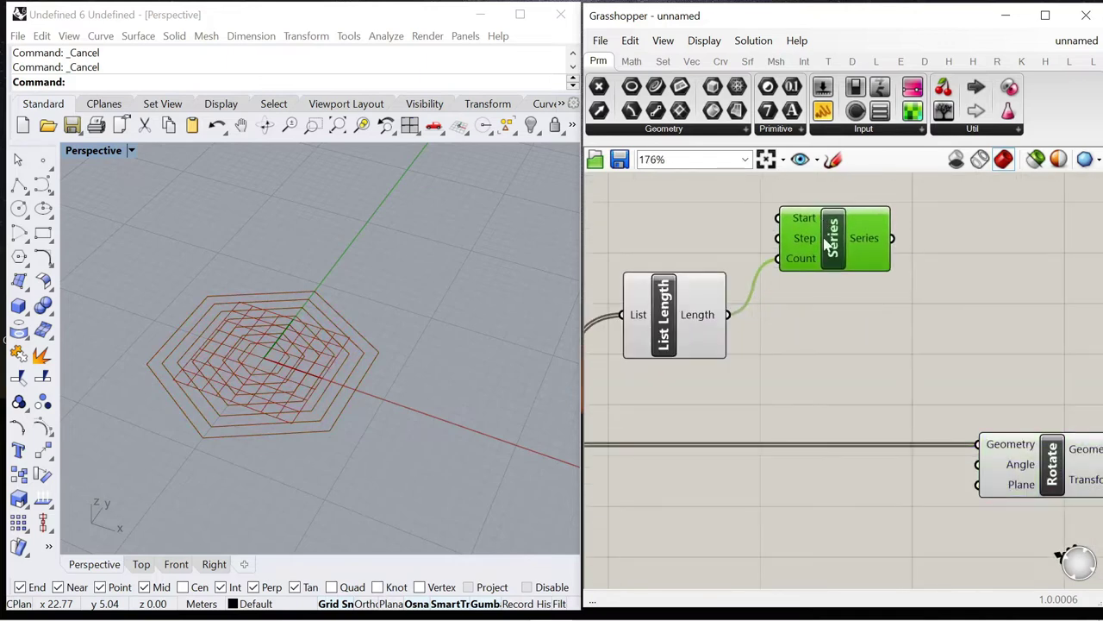
# Step: Add a number slider ranging from 0 to 13, connect it to the second Series component's Step input and set it to 6
pyautogui.moveTo(600, 225); pyautogui.dragTo(722, 265, button='right')
pyautogui.doubleClick(722, 265)
pyautogui.write('0<')
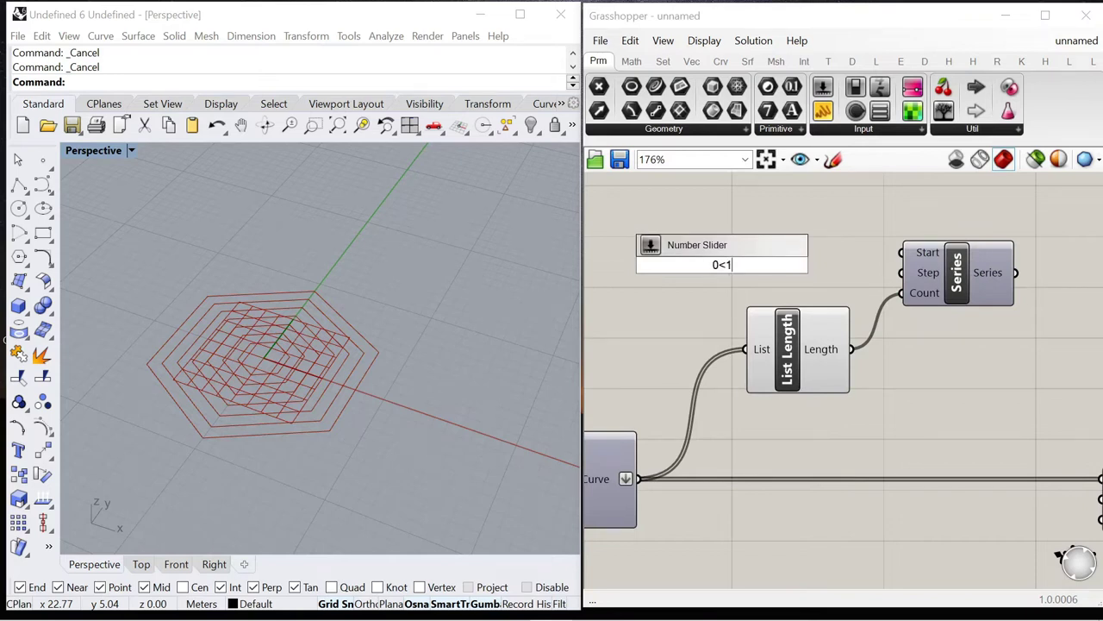
pyautogui.write('13')
pyautogui.press('Return')
pyautogui.moveTo(827, 265); pyautogui.dragTo(896, 275)
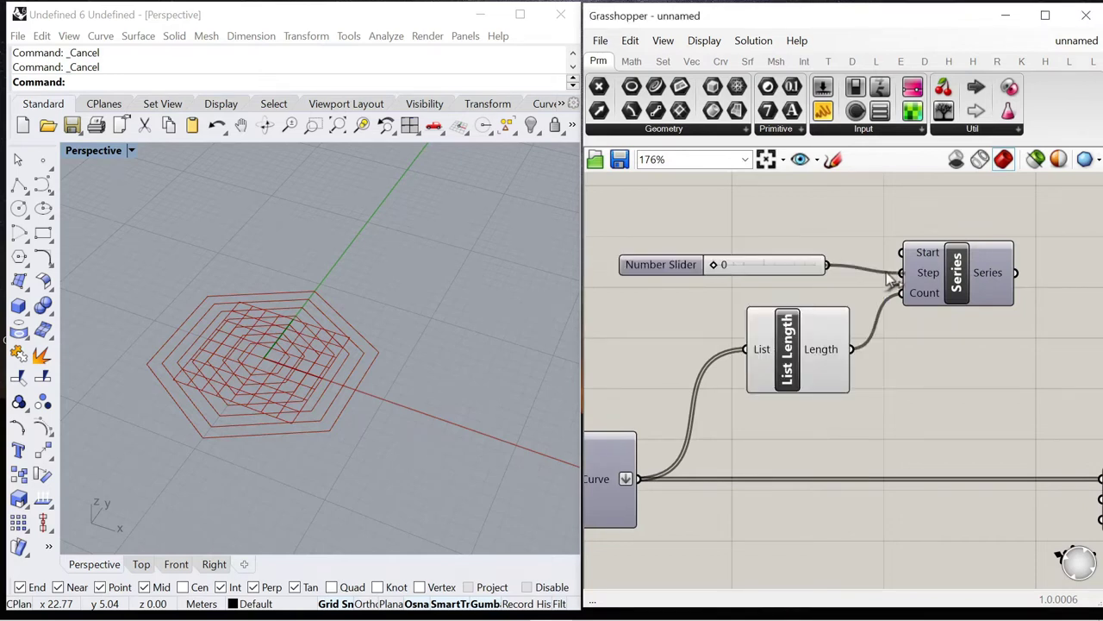
pyautogui.moveTo(669, 273); pyautogui.dragTo(687, 280)
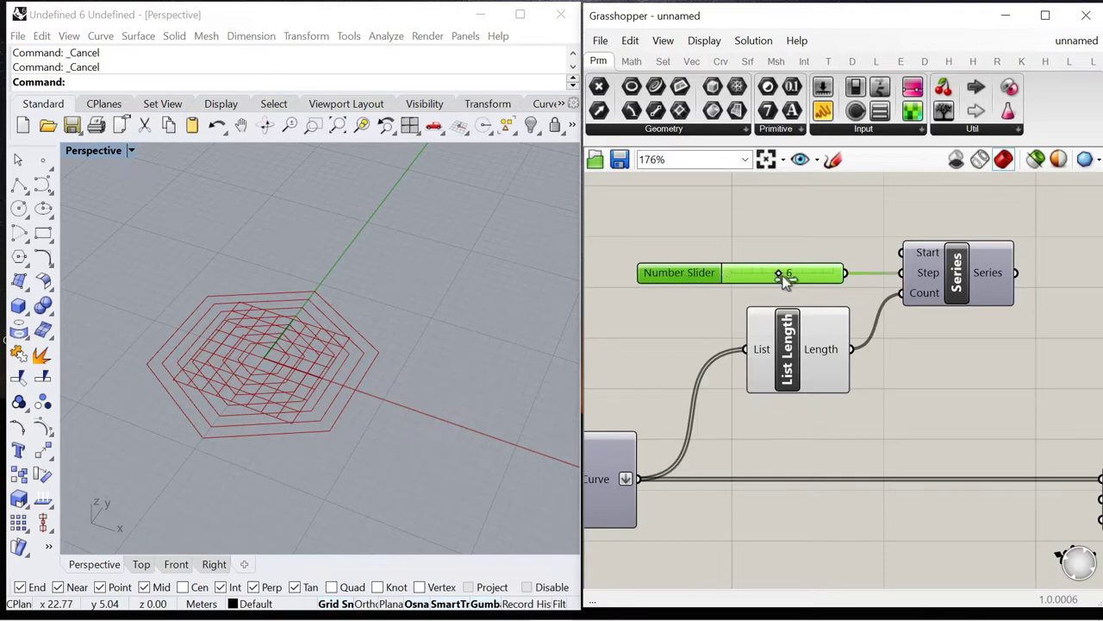
# Step: Connect the second Series output to the Rotate component's Angle input and switch that input to degrees
pyautogui.scroll(-3, 706, 277)
pyautogui.scroll(3, 875, 250)
pyautogui.moveTo(960, 472); pyautogui.dragTo(960, 470)
pyautogui.rightClick(996, 467)
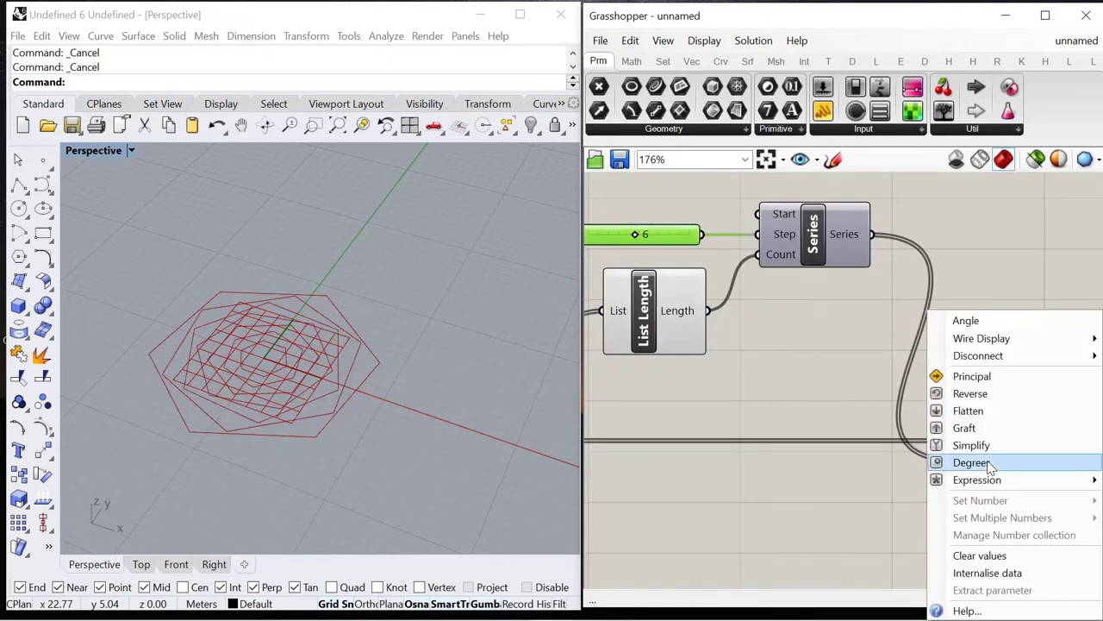
pyautogui.click(972, 463)
# Step: Change the rotation Step slider's maximum to 15 and set its value to 12
pyautogui.scroll(-2, 684, 278)
pyautogui.scroll(4, 721, 241)
pyautogui.moveTo(923, 339); pyautogui.dragTo(1039, 339)
pyautogui.scroll(3, 157, 385)
pyautogui.scroll(1, 1023, 336)
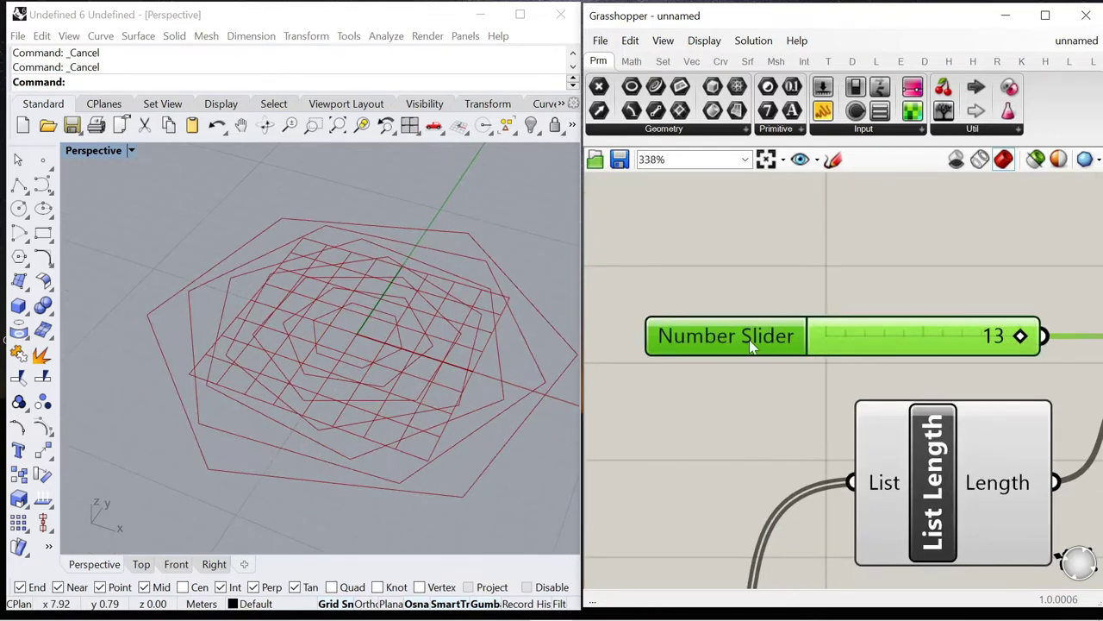
pyautogui.doubleClick(751, 345)
pyautogui.doubleClick(754, 406)
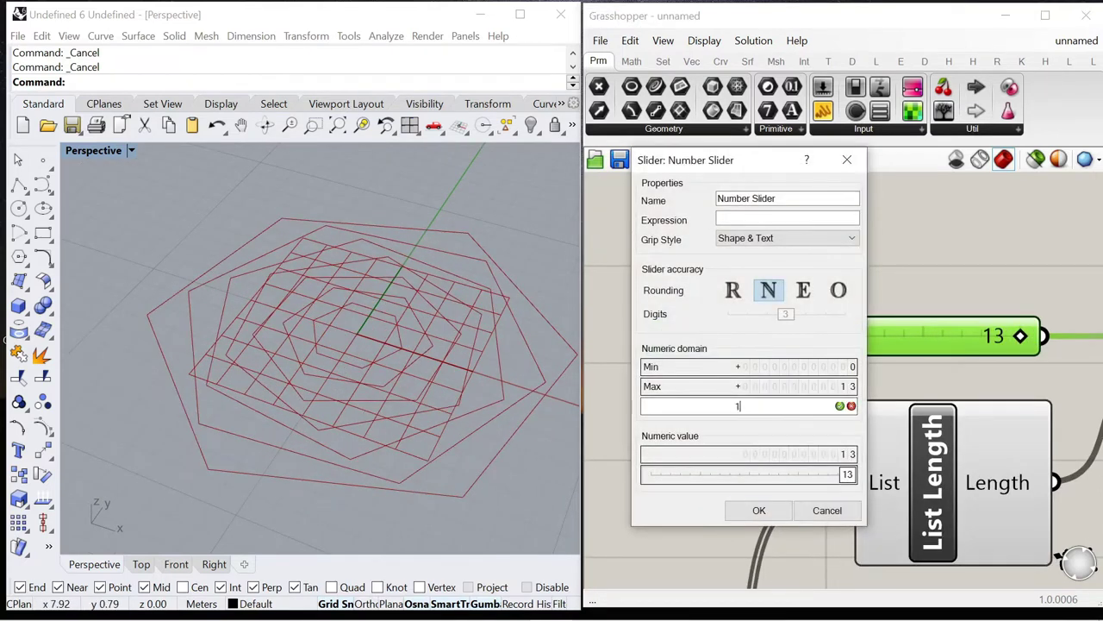
pyautogui.write('15')
pyautogui.click(759, 510)
pyautogui.moveTo(996, 338); pyautogui.dragTo(953, 344)
pyautogui.scroll(-8, 318, 314)
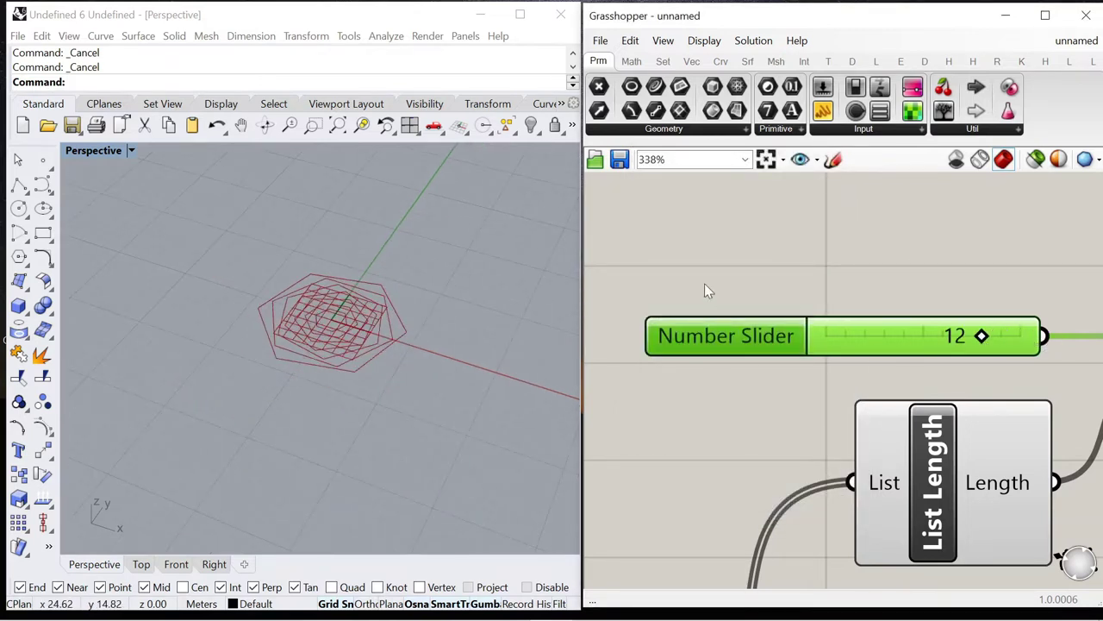
# Step: Examine the rotated polygons in the viewport and the Rotate component's outputs
pyautogui.scroll(-6, 714, 285)
pyautogui.moveTo(1069, 483); pyautogui.dragTo(843, 379, button='right')
pyautogui.scroll(2, 875, 377)
pyautogui.click(888, 350)
pyautogui.click(888, 321)
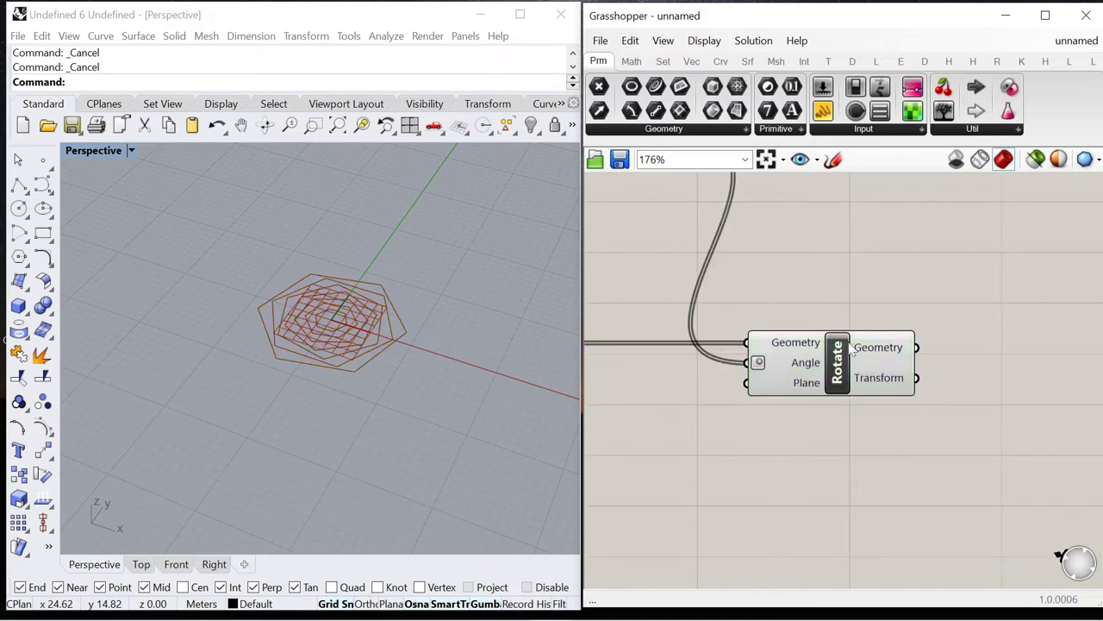
pyautogui.scroll(3, 789, 342)
pyautogui.moveTo(952, 352)
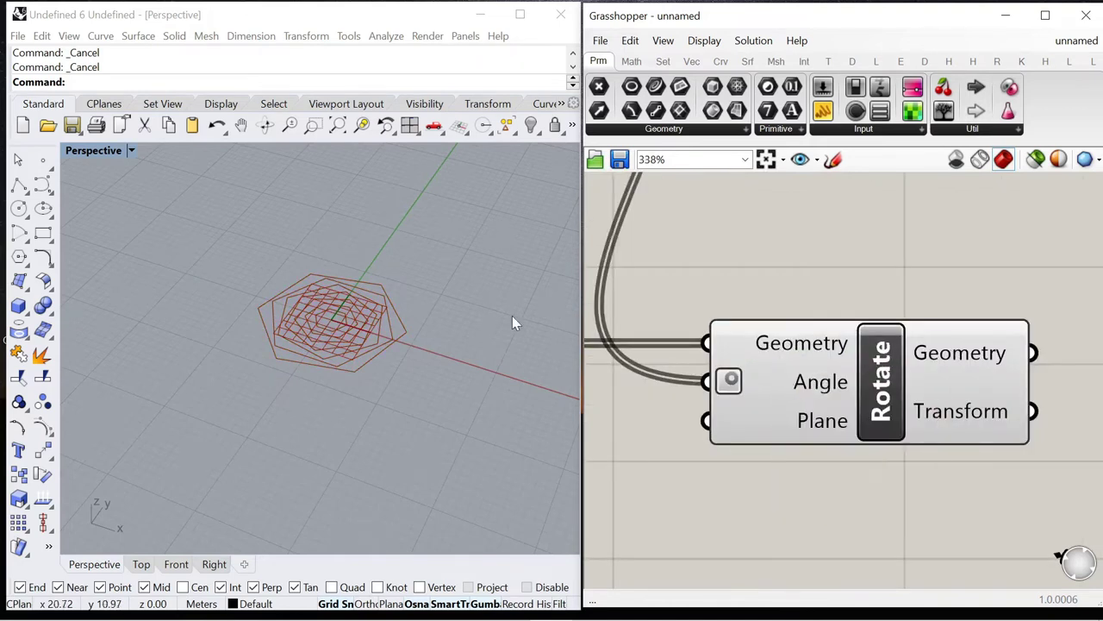
pyautogui.scroll(-4, 918, 355)
pyautogui.scroll(4, 918, 355)
pyautogui.scroll(-4, 817, 356)
pyautogui.scroll(1, 778, 345)
pyautogui.click(777, 343)
pyautogui.click(865, 340)
pyautogui.scroll(2, 870, 354)
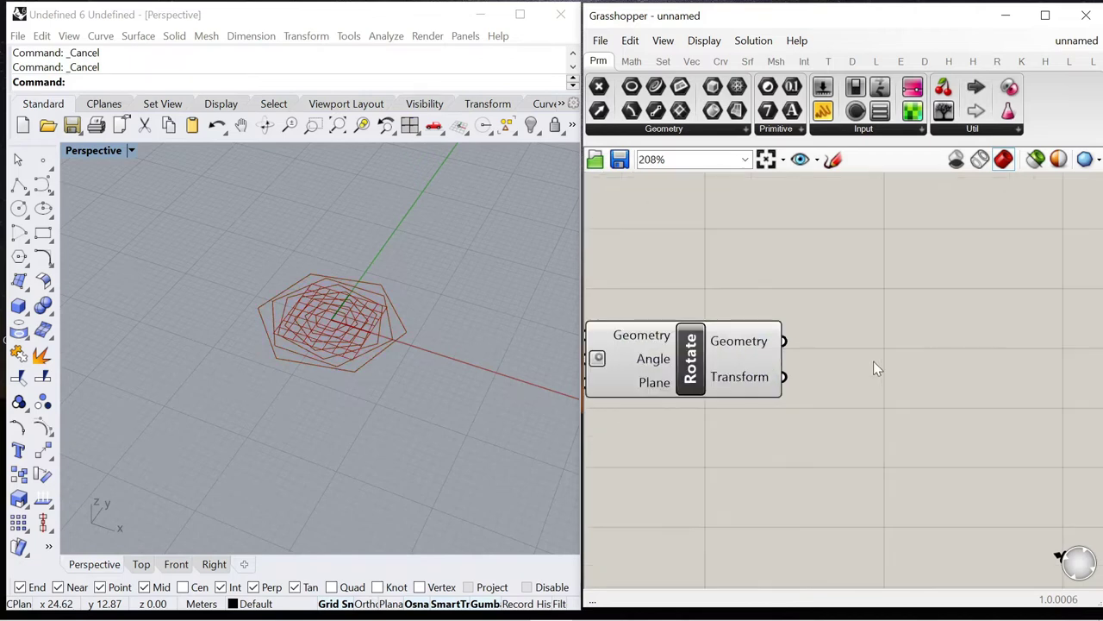
# Step: Add a Deconstruct Brep component after Rotate and connect Rotate's Geometry output to its Brep input
pyautogui.doubleClick(873, 361)
pyautogui.write('deconstru')
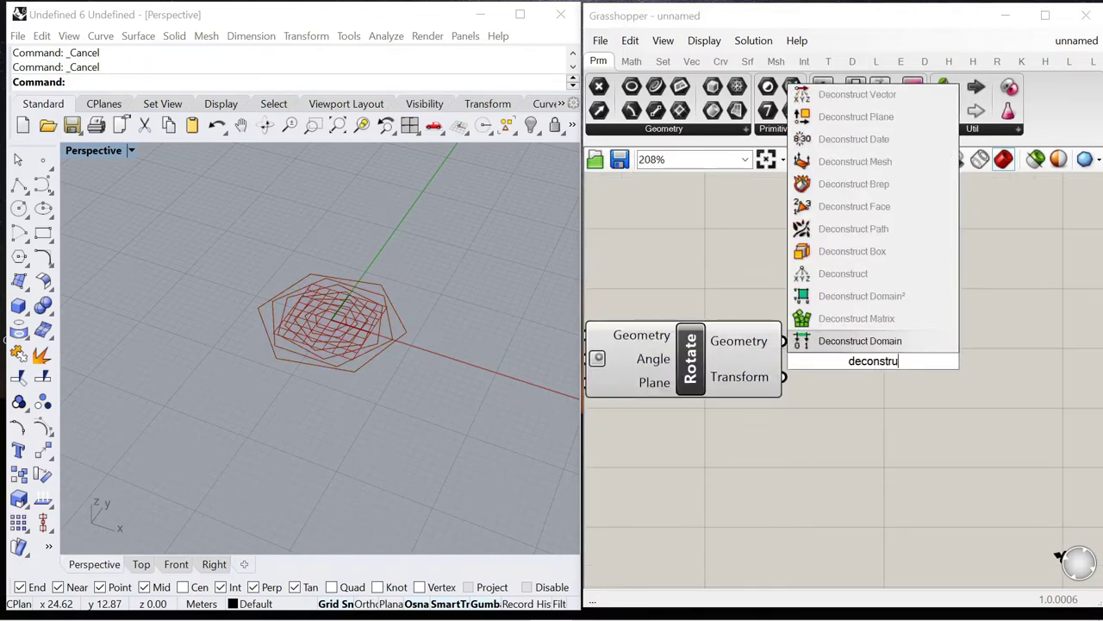
pyautogui.write('ct brep')
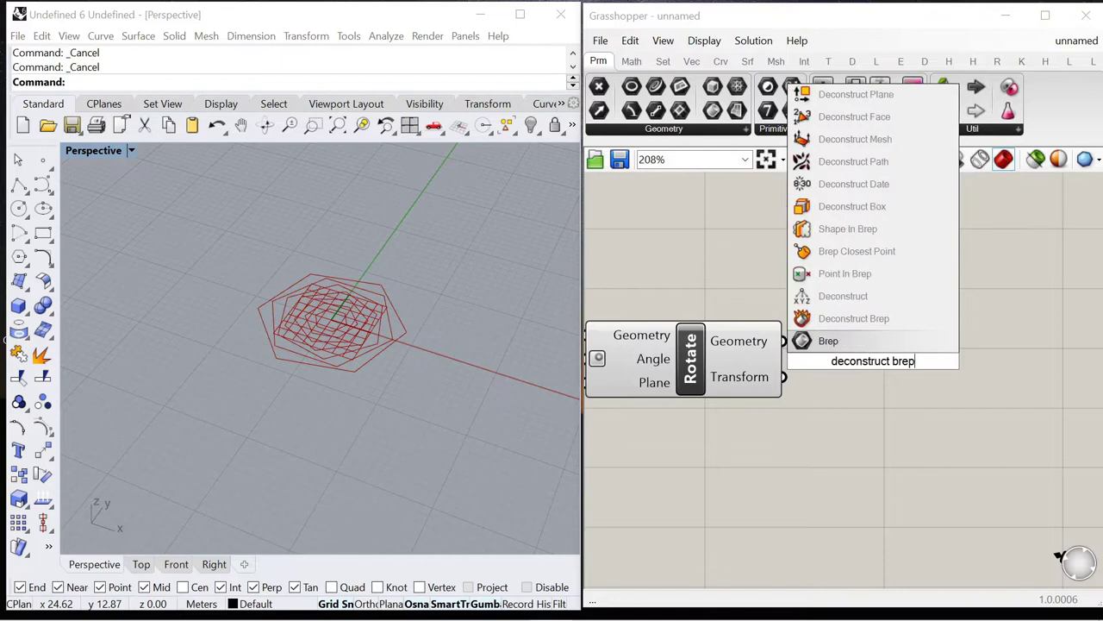
pyautogui.click(838, 318)
pyautogui.moveTo(786, 341); pyautogui.dragTo(888, 351)
# Step: Add a Point parameter, connect Deconstruct Brep's Vertices output to it and place it further along
pyautogui.scroll(-2, 755, 394)
pyautogui.scroll(2, 948, 393)
pyautogui.click(925, 393)
pyautogui.doubleClick(925, 392)
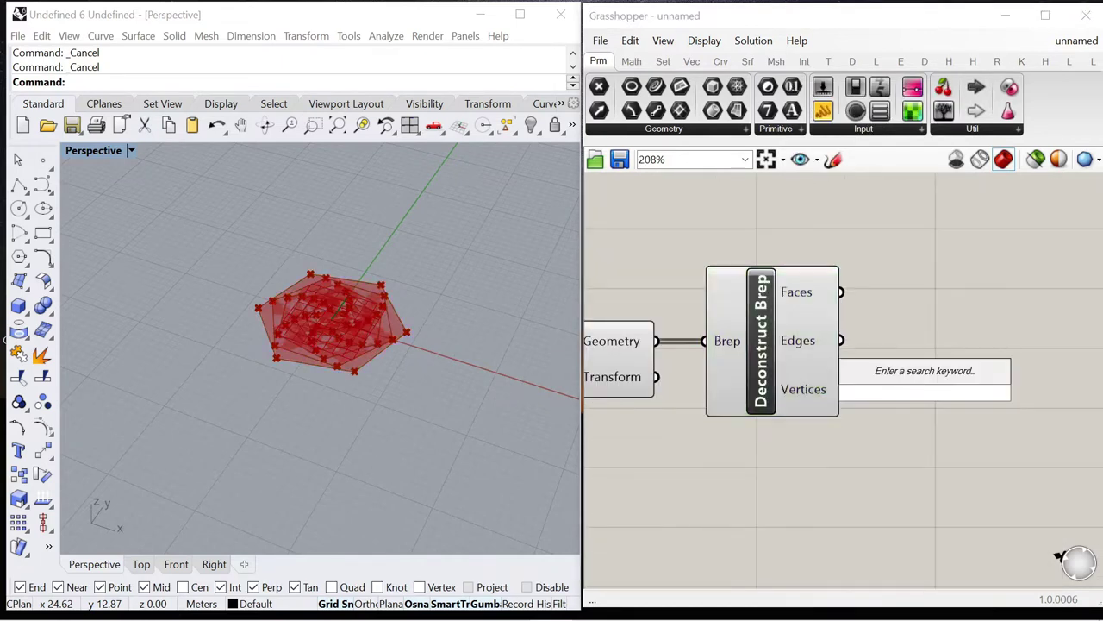
pyautogui.write('point')
pyautogui.press('Return')
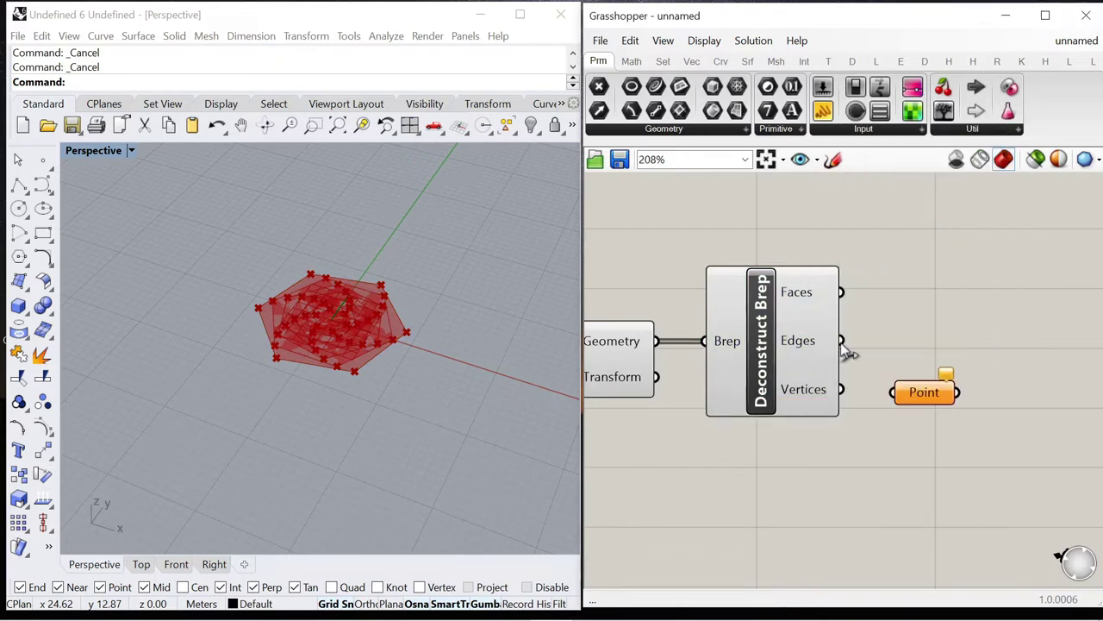
pyautogui.moveTo(893, 394); pyautogui.dragTo(894, 393)
pyautogui.moveTo(931, 394); pyautogui.dragTo(1002, 394)
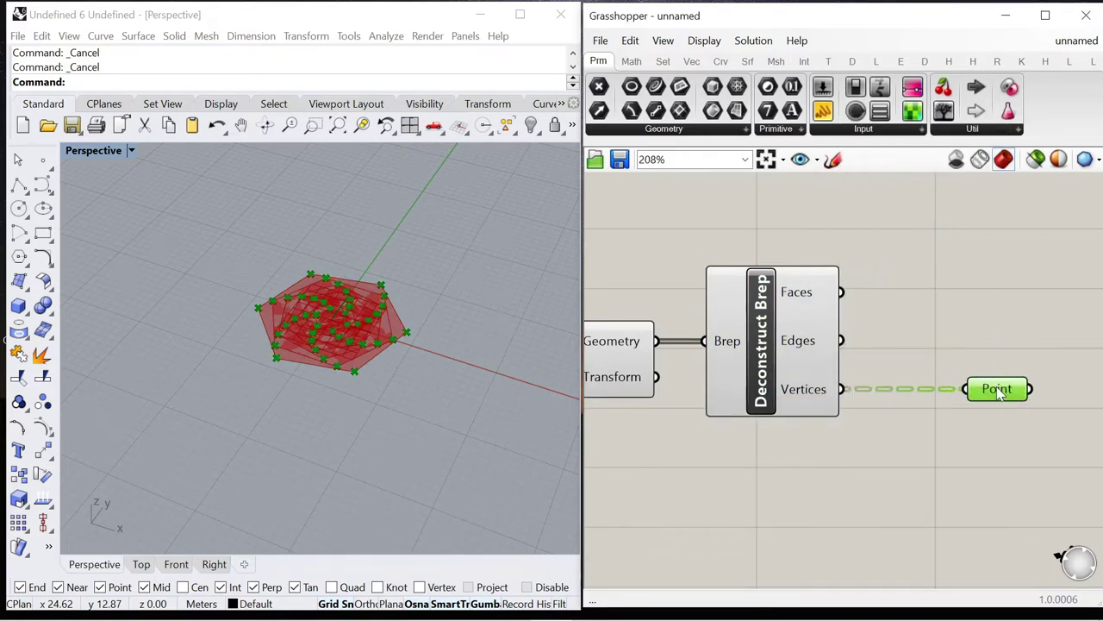
# Step: Hide the preview of every component before the Point parameter so only the vertex points are displayed
pyautogui.scroll(-3, 967, 332)
pyautogui.scroll(2, 809, 407)
pyautogui.moveTo(862, 445); pyautogui.dragTo(682, 205)
pyautogui.rightClick(681, 205)
pyautogui.click(720, 229)
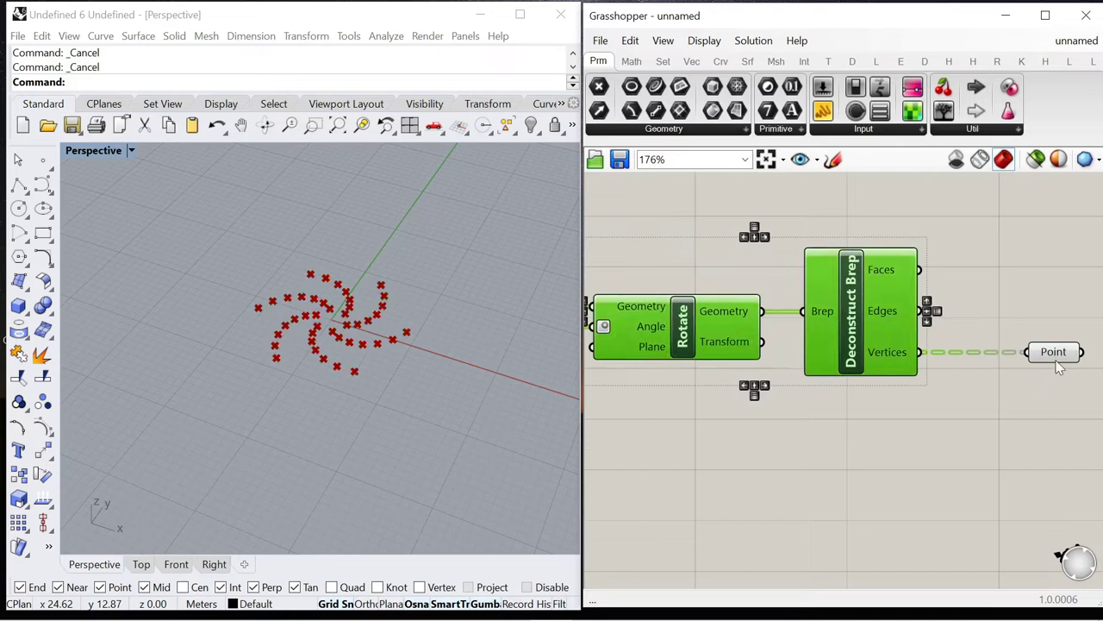
pyautogui.click(1039, 352)
pyautogui.scroll(-2, 1032, 352)
pyautogui.scroll(2, 746, 317)
pyautogui.click(746, 318)
pyautogui.click(1001, 335)
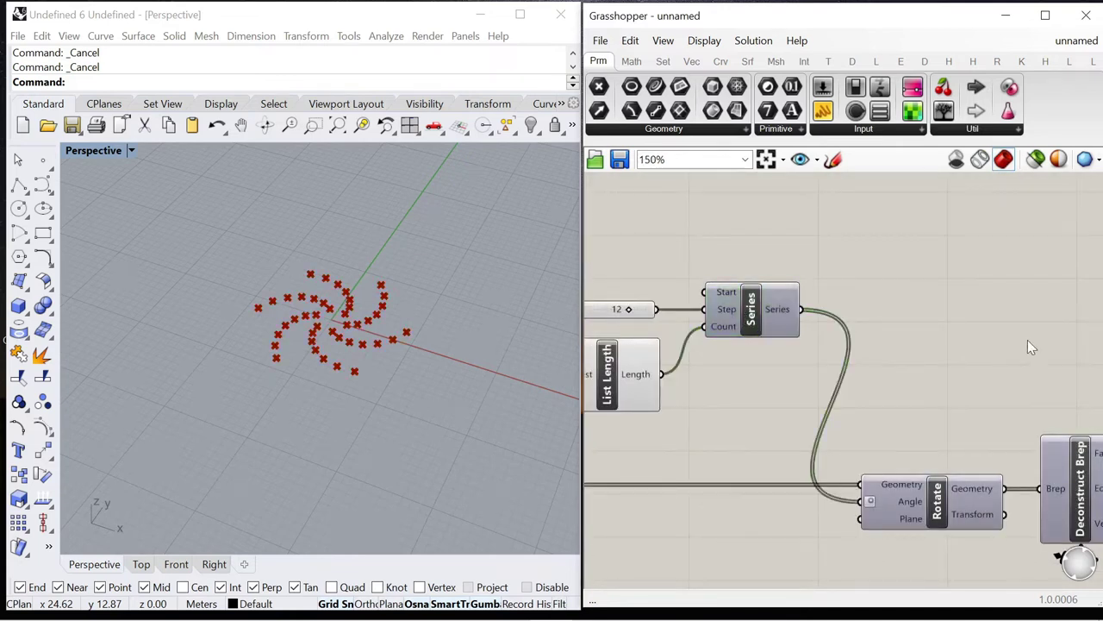
# Step: Move the rotation slider, List Length and second Series together slightly down to free space above them
pyautogui.scroll(-4, 1002, 335)
pyautogui.scroll(4, 698, 355)
pyautogui.scroll(-3, 761, 377)
pyautogui.scroll(3, 993, 392)
pyautogui.moveTo(993, 392); pyautogui.dragTo(856, 292)
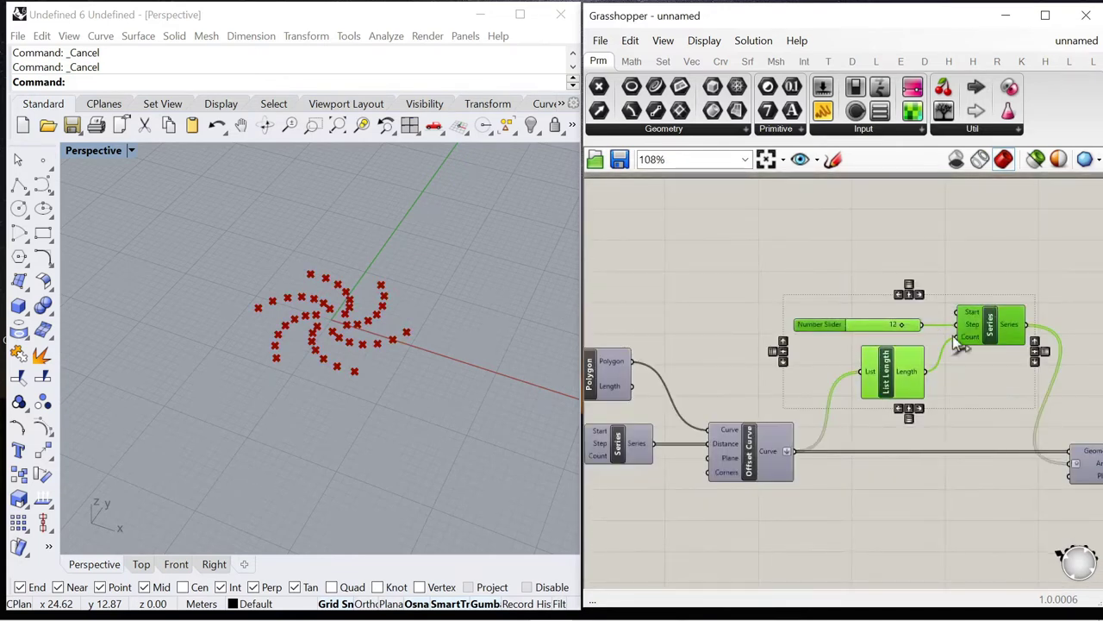
pyautogui.moveTo(972, 339); pyautogui.dragTo(971, 369)
pyautogui.click(956, 414)
# Step: Add an Area component above the rotation series and connect the Polygon output to its Geometry input
pyautogui.scroll(-4, 841, 330)
pyautogui.scroll(3, 677, 315)
pyautogui.rightClick(661, 299)
pyautogui.click(704, 314)
pyautogui.scroll(2, 668, 303)
pyautogui.rightClick(667, 304)
pyautogui.click(731, 327)
pyautogui.doubleClick(732, 321)
pyautogui.write('area')
pyautogui.click(739, 293)
pyautogui.moveTo(740, 311); pyautogui.dragTo(894, 314)
# Step: Move the Point parameter up, flatten it, and add the Area component's Centroid to its input alongside the vertices
pyautogui.scroll(-3, 695, 314)
pyautogui.scroll(3, 900, 321)
pyautogui.click(887, 369)
pyautogui.scroll(-2, 856, 350)
pyautogui.scroll(2, 855, 351)
pyautogui.click(800, 309)
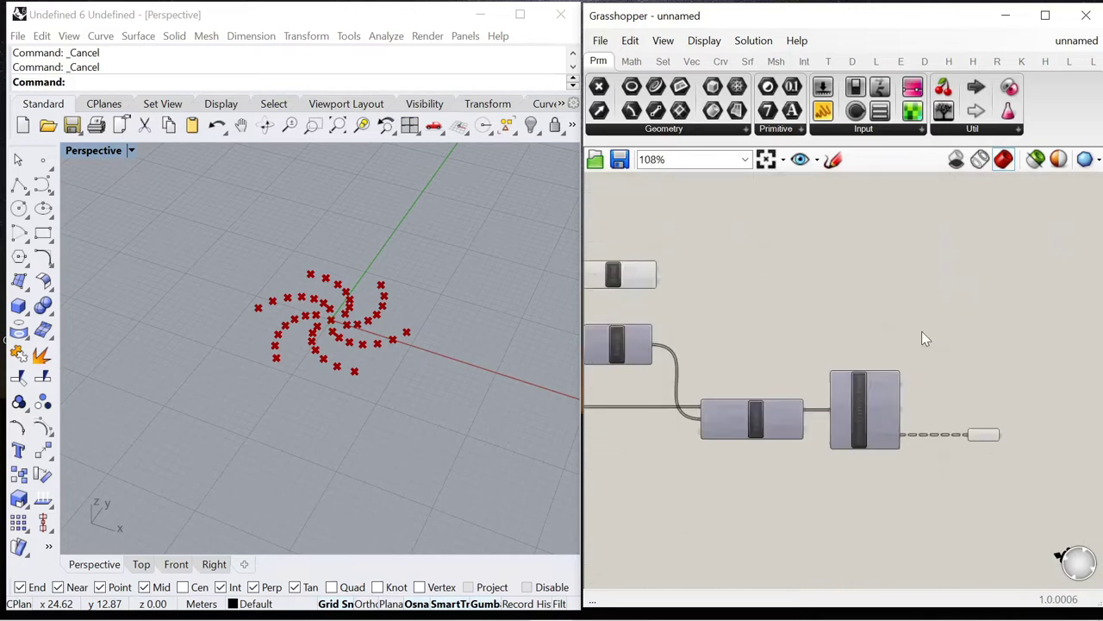
pyautogui.scroll(2, 921, 331)
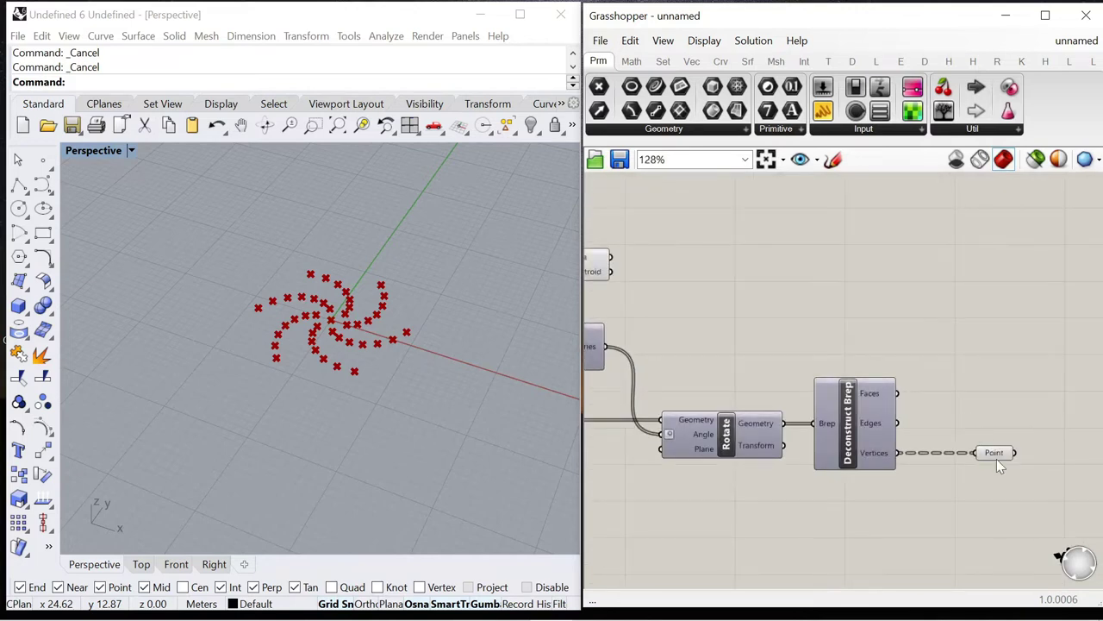
pyautogui.moveTo(993, 455); pyautogui.dragTo(985, 358)
pyautogui.rightClick(980, 339)
pyautogui.click(975, 431)
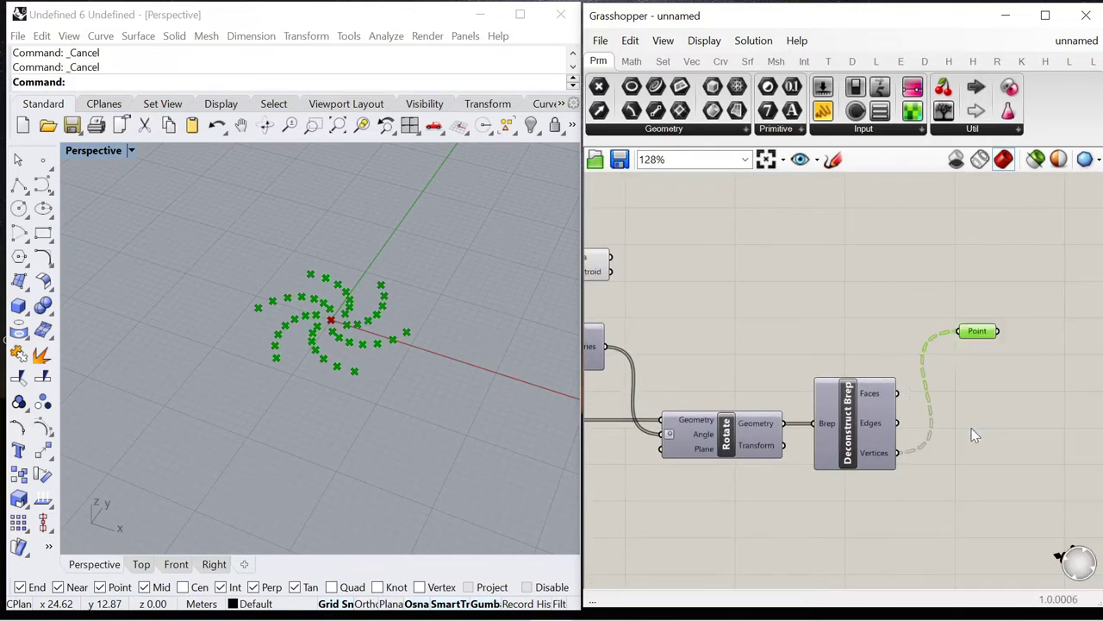
pyautogui.moveTo(943, 334); pyautogui.dragTo(948, 331)
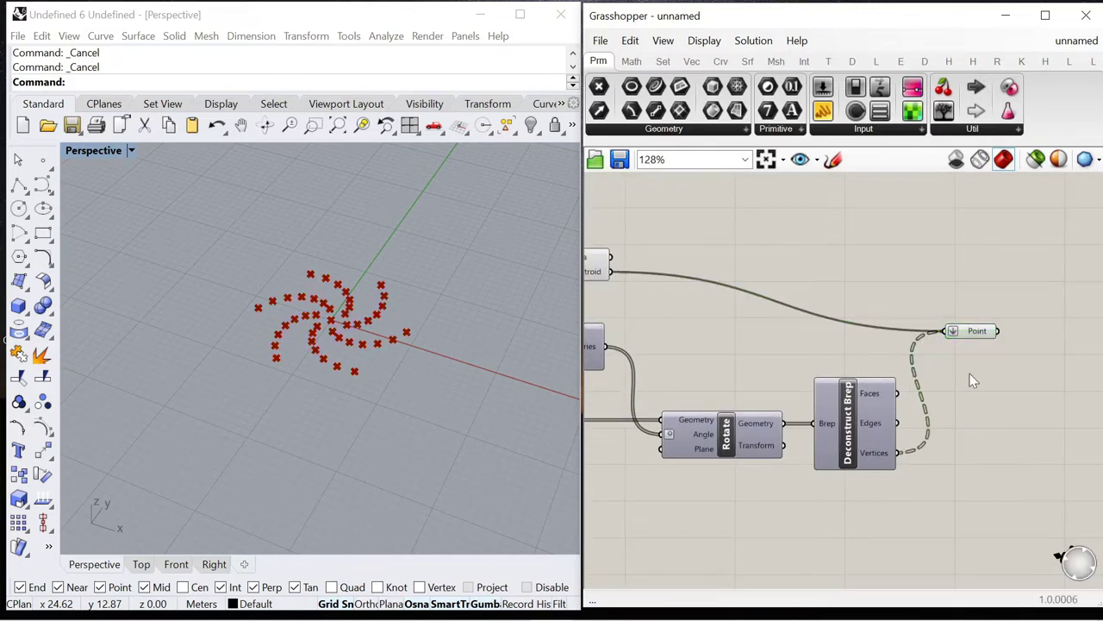
# Step: Hide the Area component's preview
pyautogui.moveTo(293, 293); pyautogui.dragTo(236, 380, button='right')
pyautogui.scroll(-4, 965, 291)
pyautogui.scroll(4, 812, 284)
pyautogui.click(819, 270)
pyautogui.rightClick(790, 212)
pyautogui.click(831, 238)
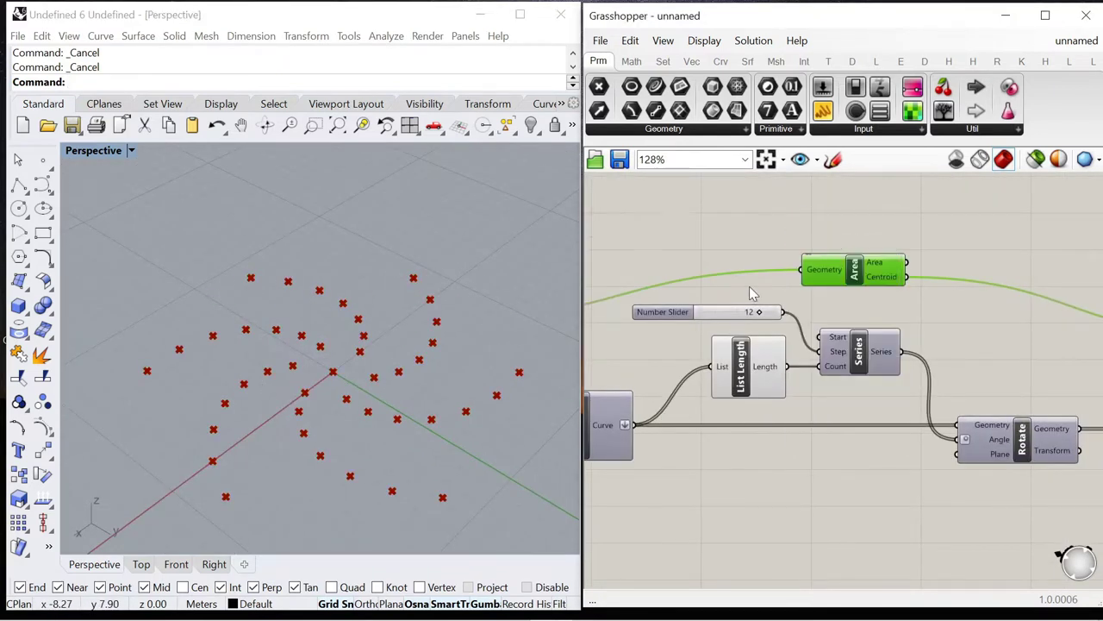
# Step: Add a Delaunay Mesh component and connect the Point parameter to its Points input
pyautogui.scroll(-6, 751, 291)
pyautogui.scroll(5, 947, 301)
pyautogui.doubleClick(914, 309)
pyautogui.write('delau')
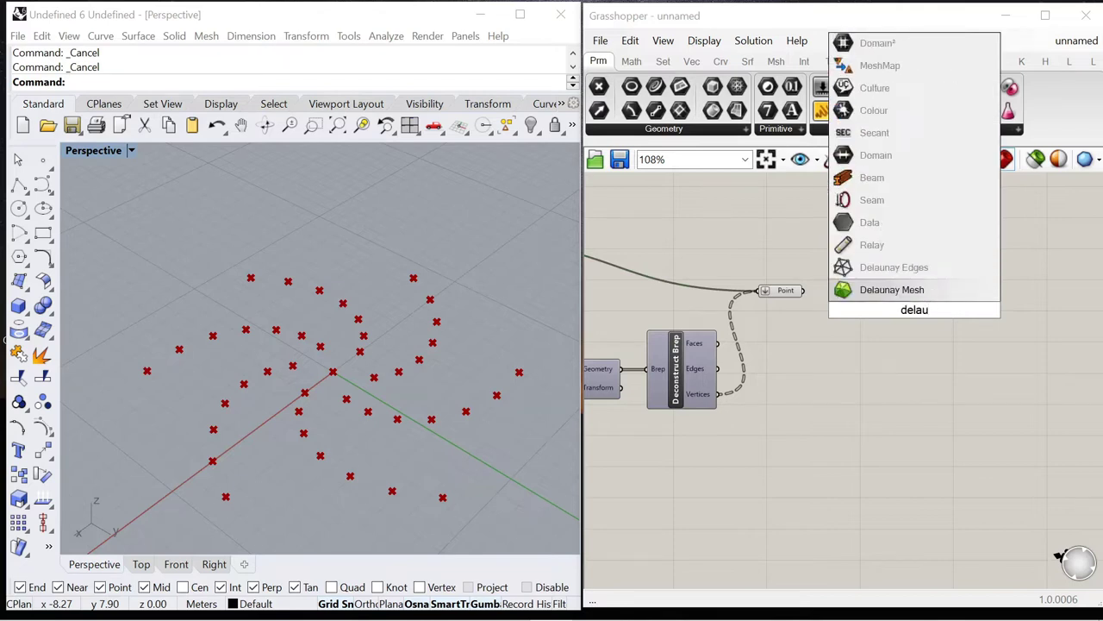
pyautogui.click(892, 290)
pyautogui.scroll(3, 824, 297)
pyautogui.moveTo(829, 293); pyautogui.dragTo(928, 308)
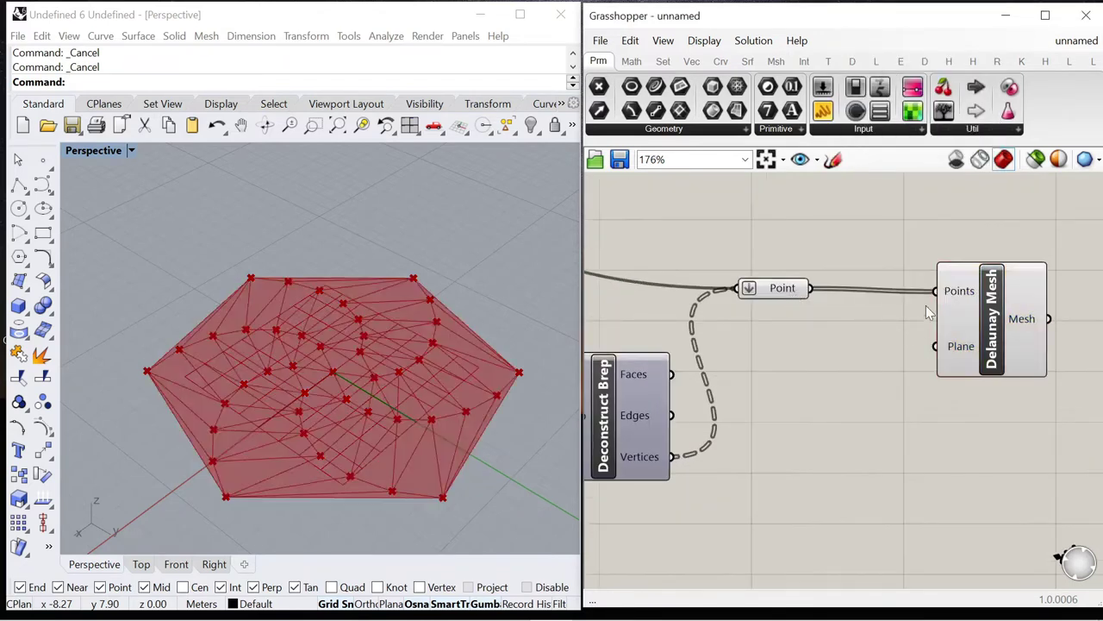
# Step: Examine the Delaunay mesh from different angles together with the Polygon and Series sliders that drive it
pyautogui.moveTo(397, 431); pyautogui.dragTo(325, 461, button='right')
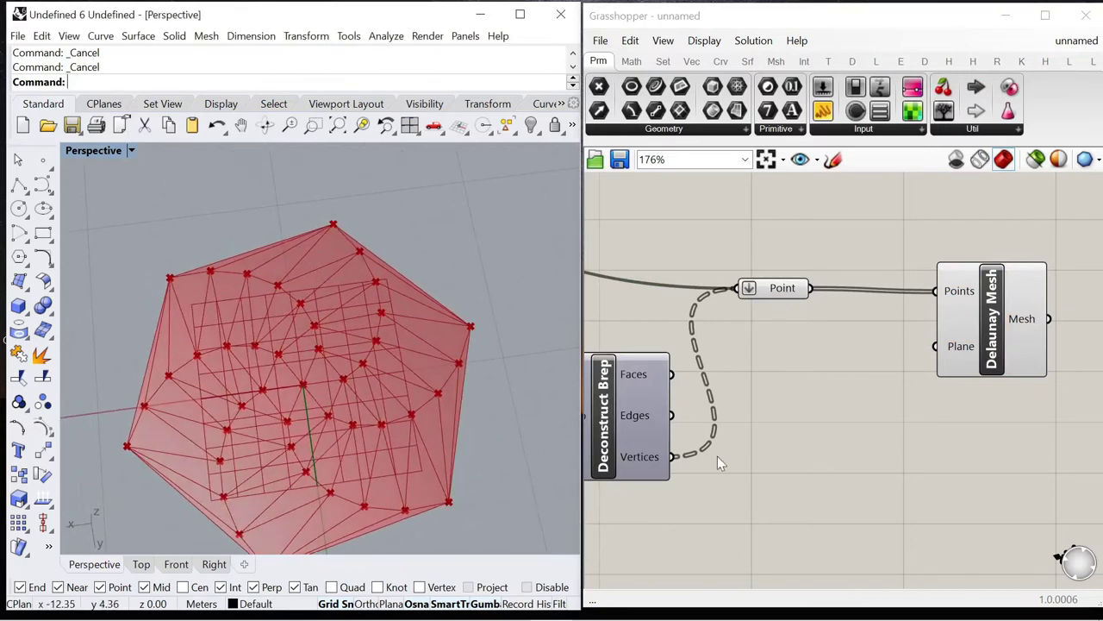
pyautogui.scroll(-5, 875, 269)
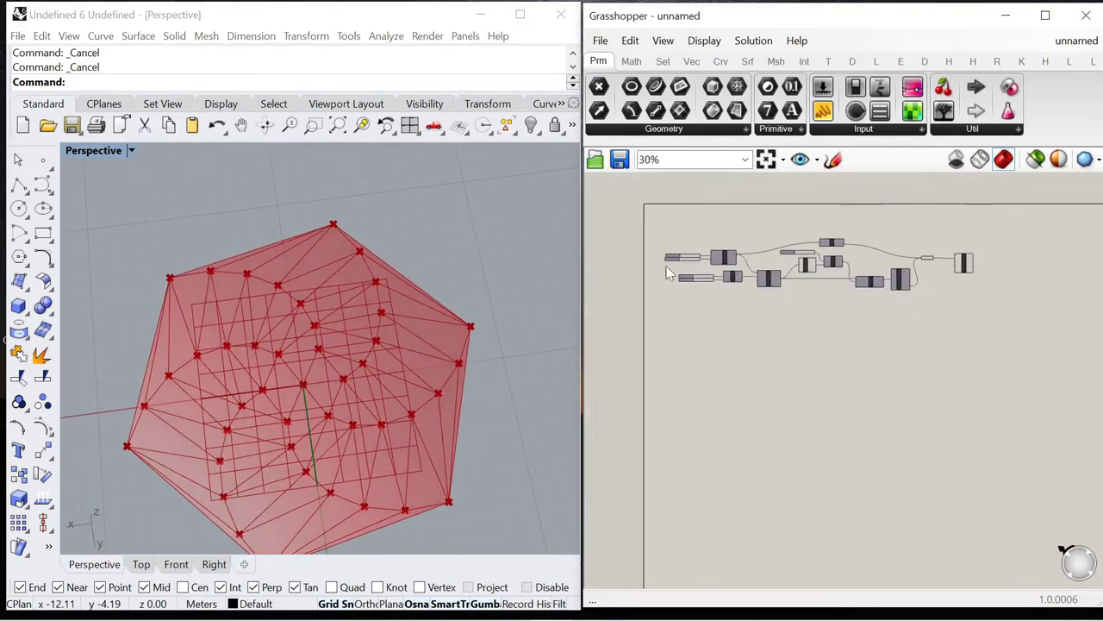
pyautogui.scroll(-3, 875, 258)
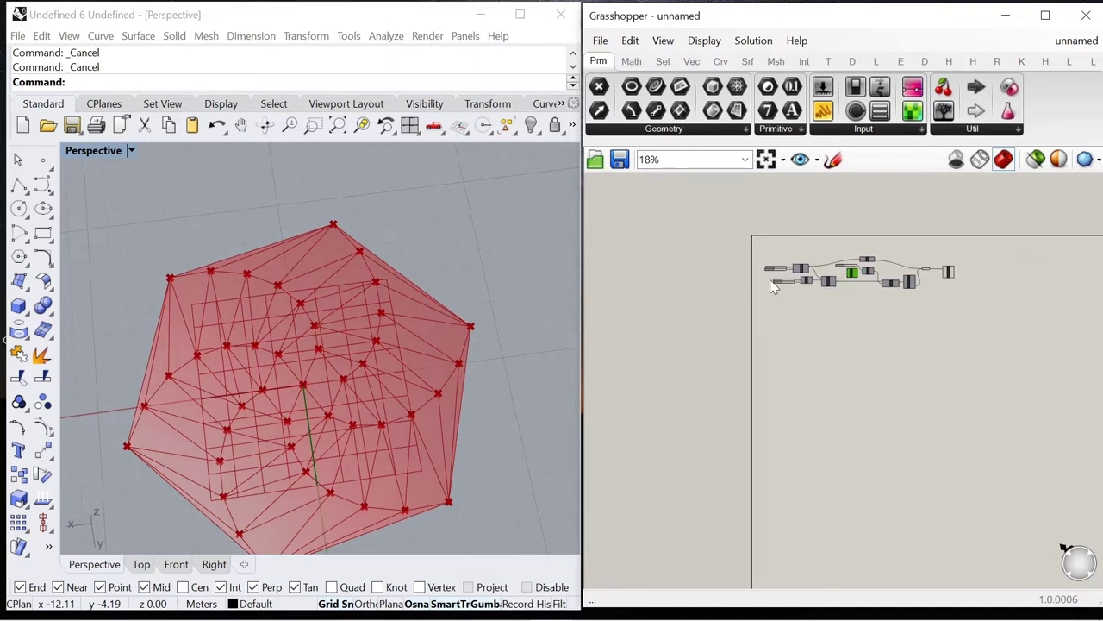
pyautogui.scroll(6, 875, 258)
pyautogui.scroll(3, 857, 267)
pyautogui.moveTo(897, 303)
pyautogui.mouseDown()
pyautogui.moveTo(868, 303)
pyautogui.moveTo(897, 302)
pyautogui.mouseUp()
pyautogui.scroll(-2, 836, 380)
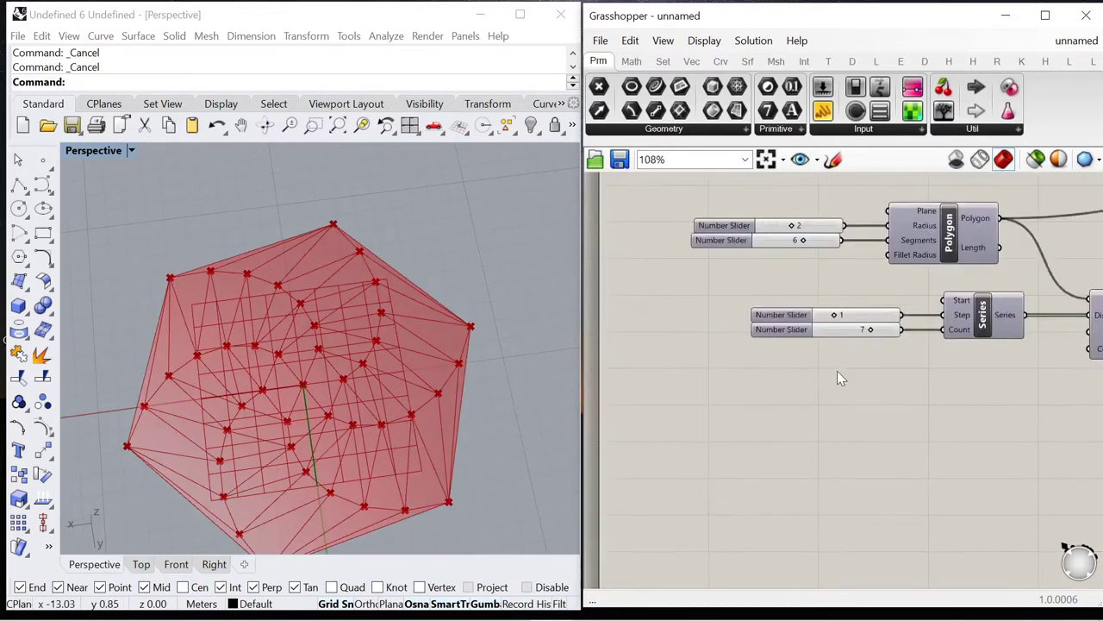
pyautogui.scroll(3, 810, 273)
pyautogui.moveTo(802, 272)
pyautogui.mouseDown()
pyautogui.moveTo(764, 276)
pyautogui.moveTo(830, 284)
pyautogui.moveTo(806, 284)
pyautogui.mouseUp()
pyautogui.moveTo(380, 343); pyautogui.dragTo(429, 285, button='right')
# Step: Select all components from the first sliders to Delaunay Mesh and group them
pyautogui.scroll(-10, 800, 274)
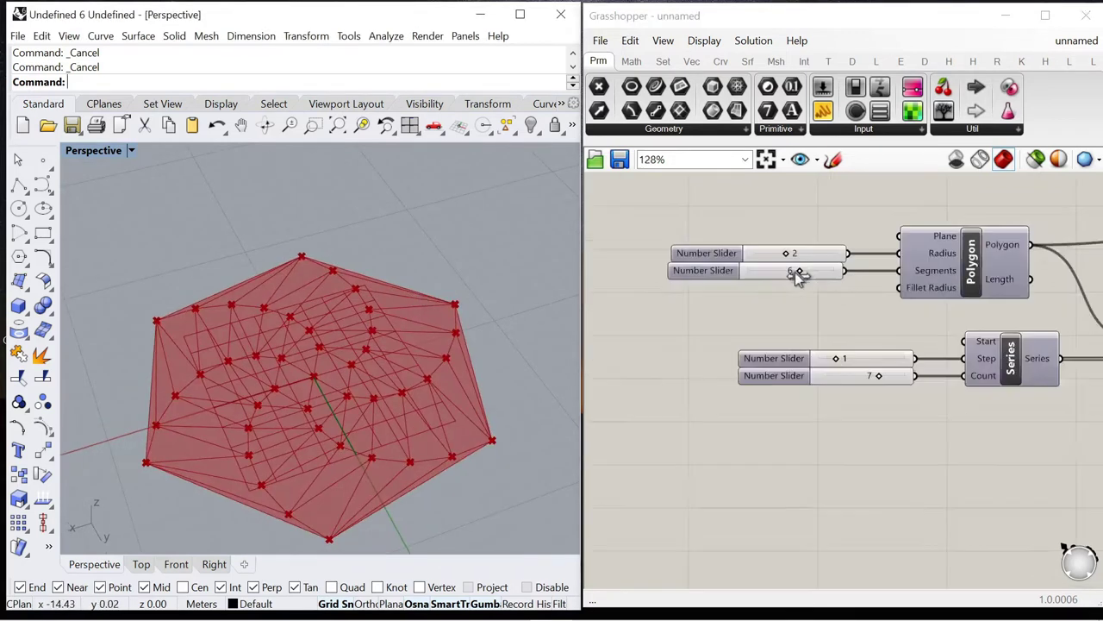
pyautogui.scroll(4, 1048, 263)
pyautogui.scroll(-3, 870, 302)
pyautogui.moveTo(618, 207); pyautogui.dragTo(1069, 362)
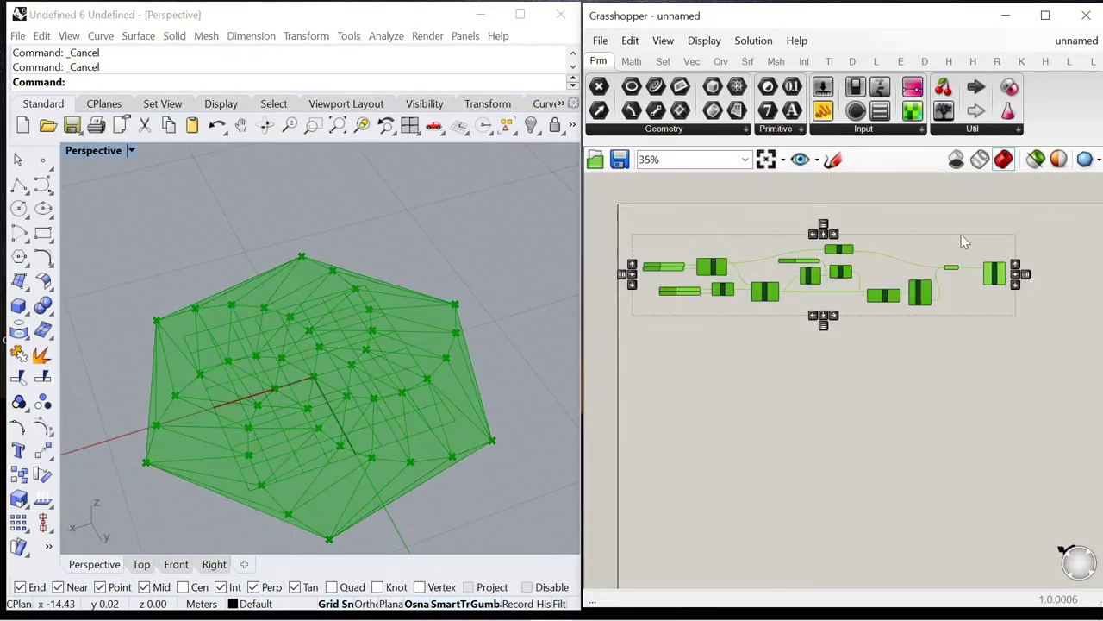
pyautogui.rightClick(961, 234)
pyautogui.scroll(8, 965, 272)
# Step: Hide the Point parameter's preview and inspect the remaining Delaunay mesh from above
pyautogui.click(908, 257)
pyautogui.scroll(-4, 803, 319)
pyautogui.scroll(3, 807, 259)
pyautogui.rightClick(798, 207)
pyautogui.click(842, 232)
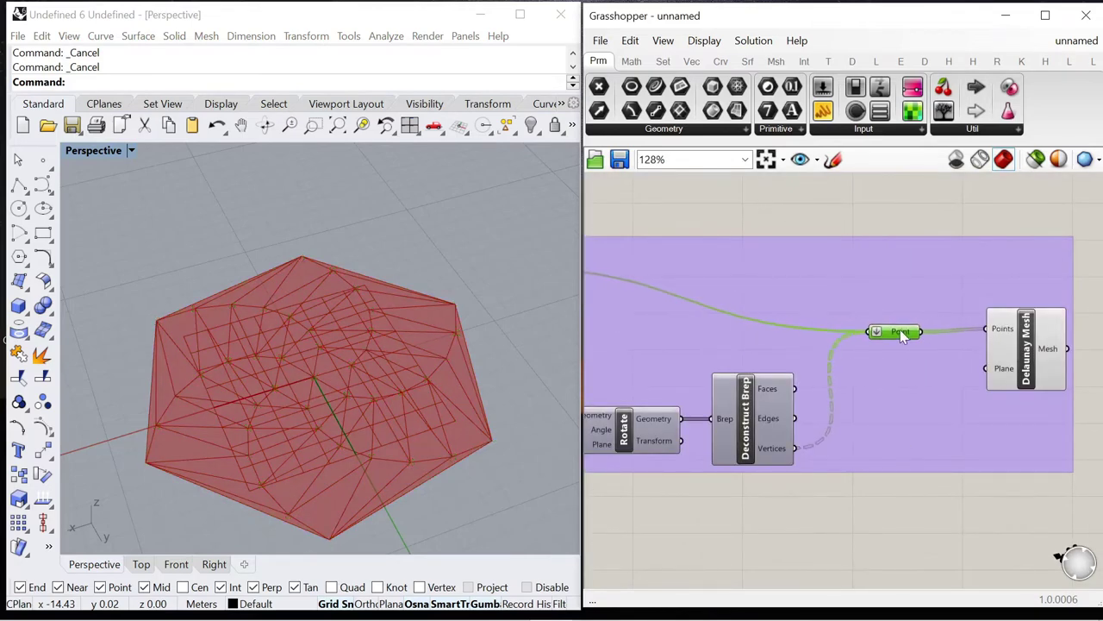
pyautogui.moveTo(372, 365); pyautogui.dragTo(335, 421, button='right')
pyautogui.click(1026, 349)
pyautogui.click(834, 183)
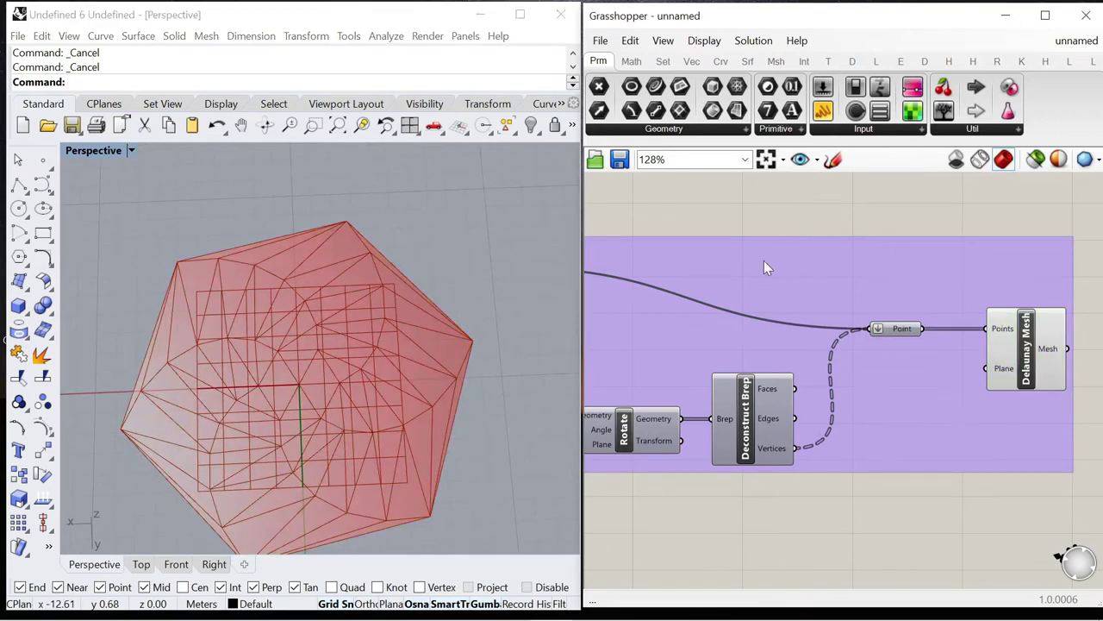
pyautogui.scroll(-4, 772, 276)
pyautogui.scroll(6, 890, 316)
pyautogui.scroll(-4, 738, 270)
pyautogui.scroll(3, 795, 283)
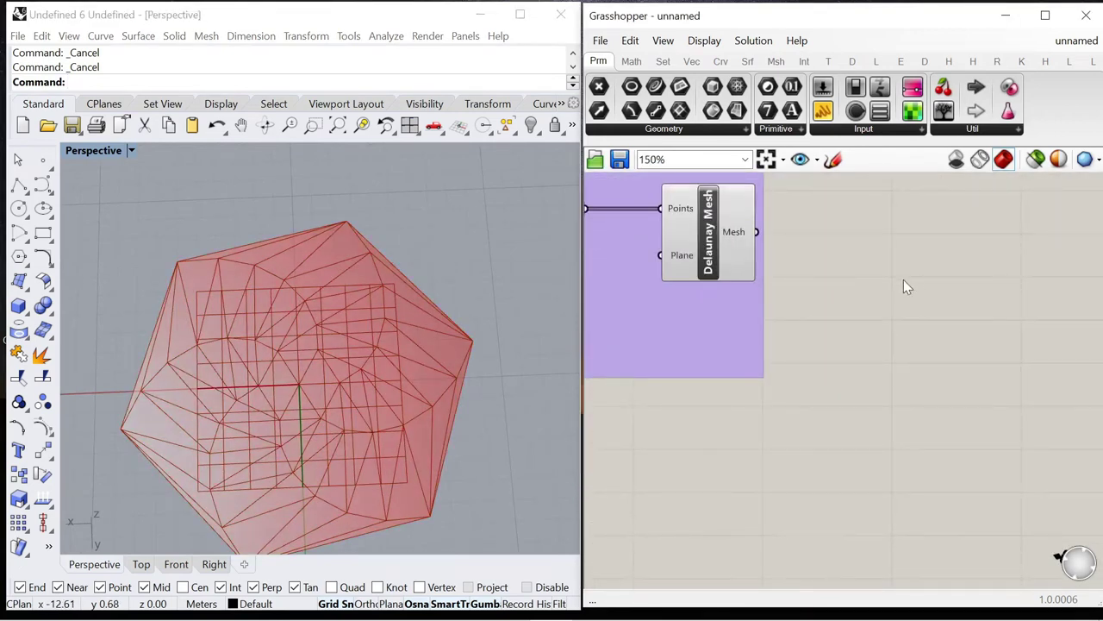
pyautogui.scroll(-4, 872, 257)
pyautogui.scroll(3, 828, 280)
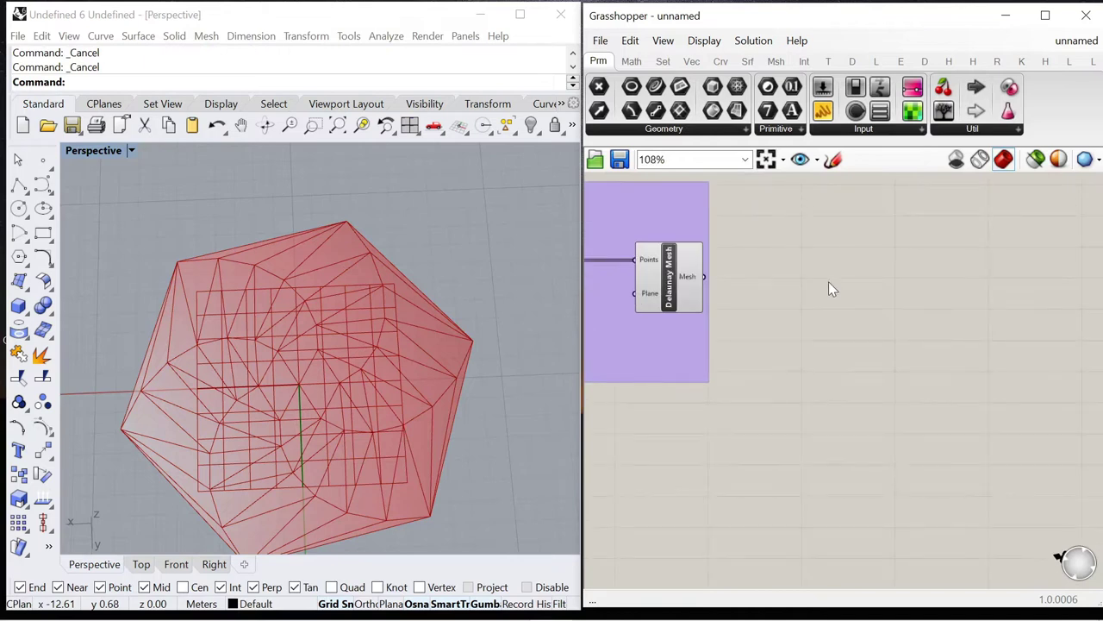
# Step: Add a BouncySolver component to the empty canvas area beyond the Delaunay Mesh
pyautogui.doubleClick(867, 332)
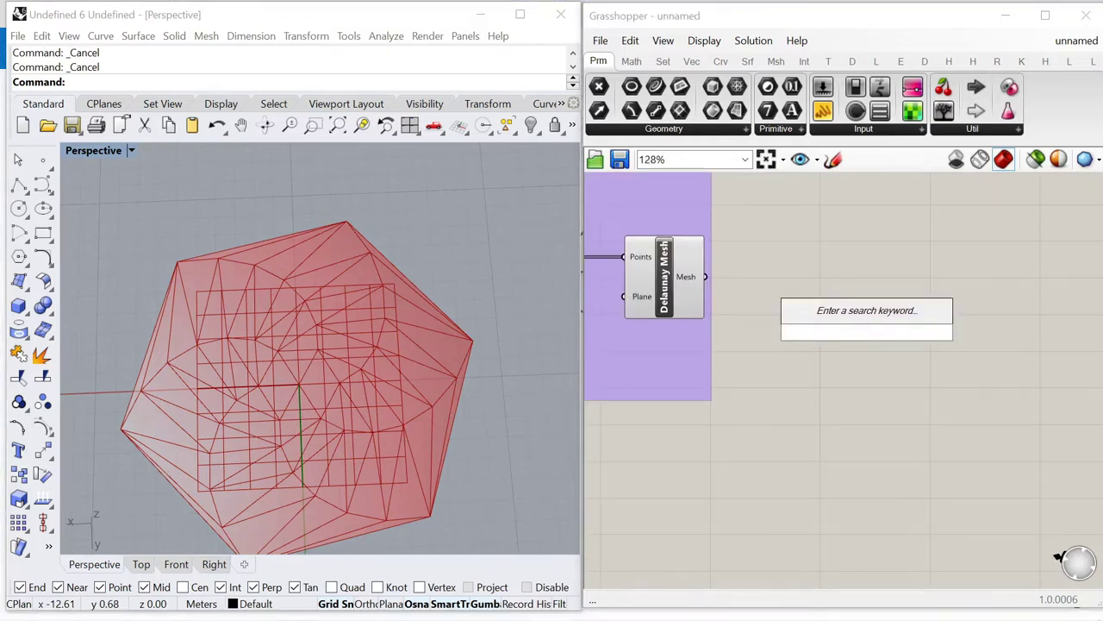
pyautogui.write('bouncy')
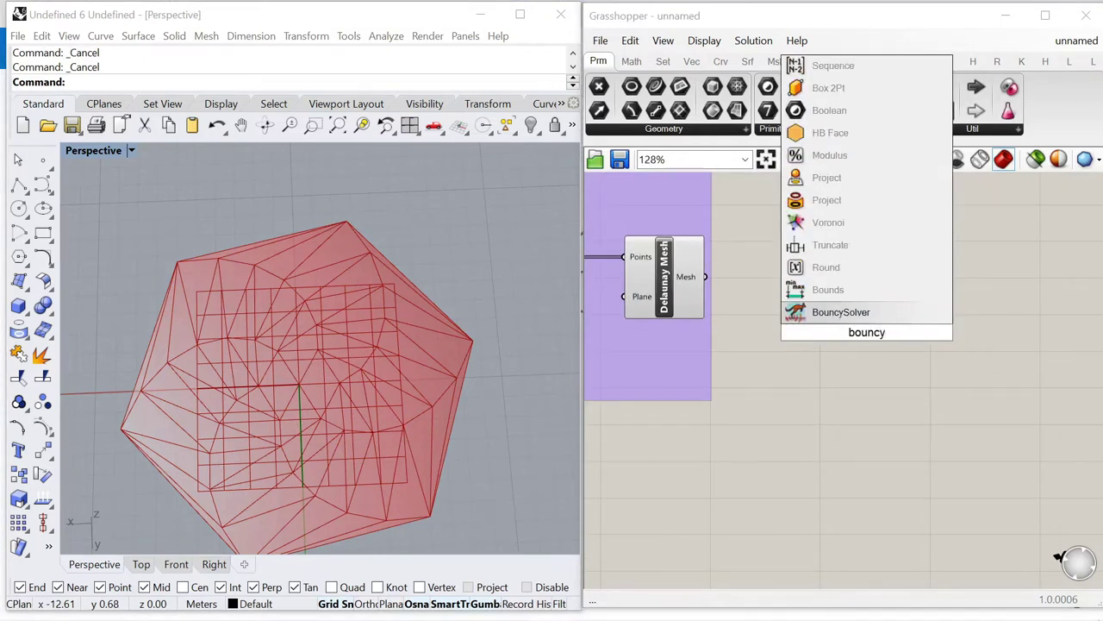
pyautogui.click(842, 312)
pyautogui.scroll(-5, 777, 344)
pyautogui.scroll(5, 890, 330)
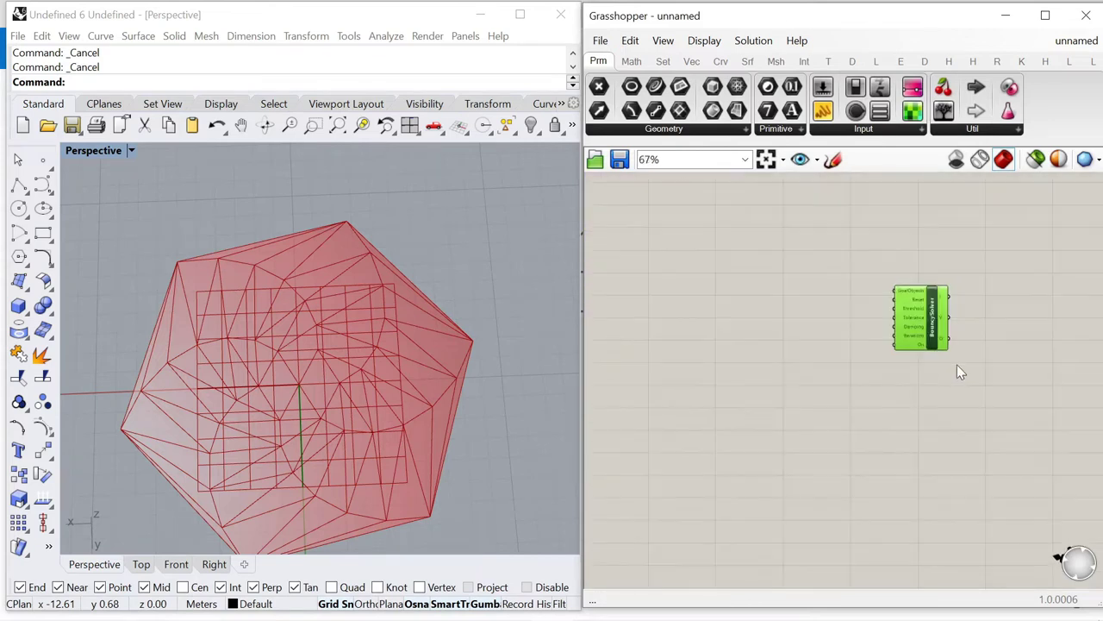
# Step: Add a Kangaroo Anchor goal and place it ahead of the BouncySolver, slightly lower
pyautogui.doubleClick(806, 443)
pyautogui.write('anchor')
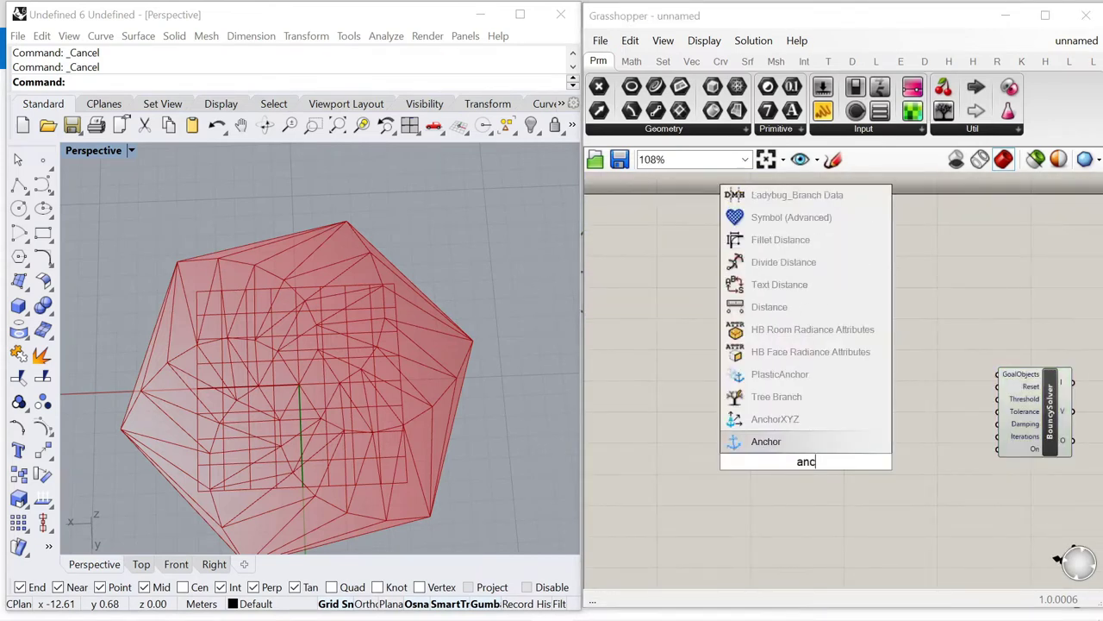
pyautogui.click(806, 442)
pyautogui.scroll(-2, 957, 345)
pyautogui.scroll(3, 914, 379)
pyautogui.moveTo(866, 408); pyautogui.dragTo(925, 496)
# Step: Add a Length(Line) goal component and place it directly above the Anchor
pyautogui.doubleClick(838, 388)
pyautogui.write('llenght')
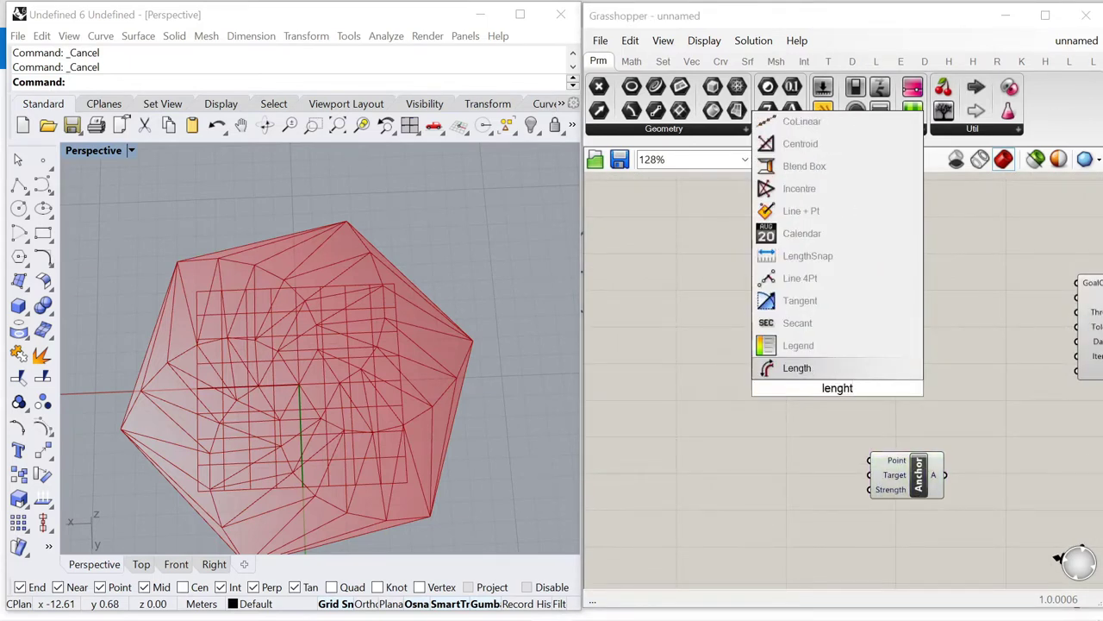
pyautogui.press('BackSpace')
pyautogui.press('BackSpace')
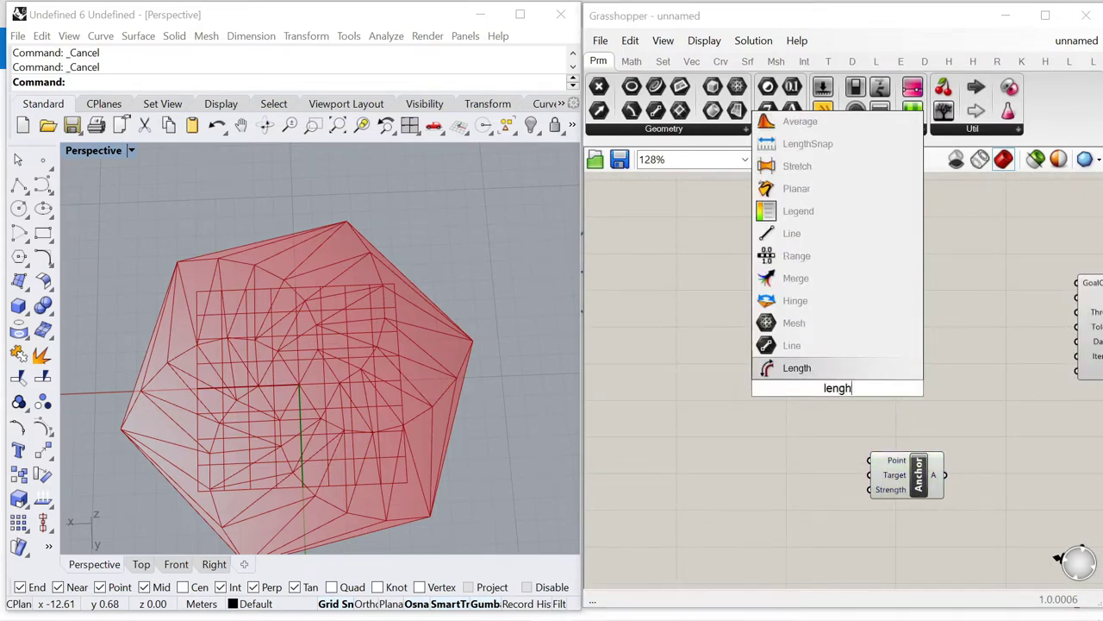
pyautogui.click(808, 367)
pyautogui.moveTo(843, 394); pyautogui.dragTo(901, 394)
# Step: Add a Load goal component and place it well above Length(Line), leaving a gap between them
pyautogui.doubleClick(808, 301)
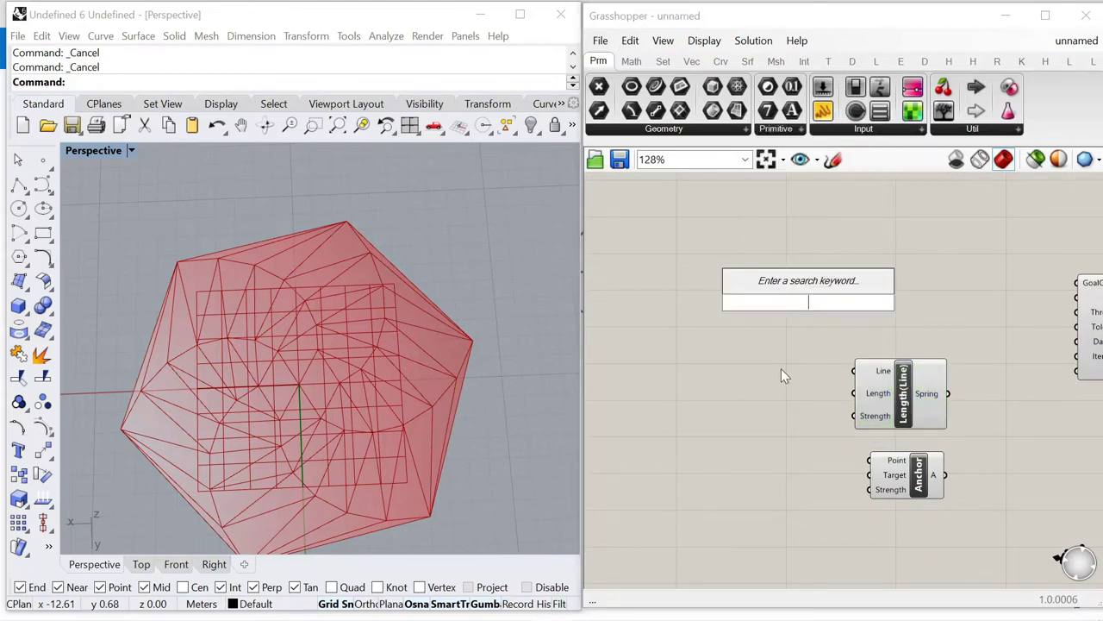
pyautogui.write('load')
pyautogui.click(785, 283)
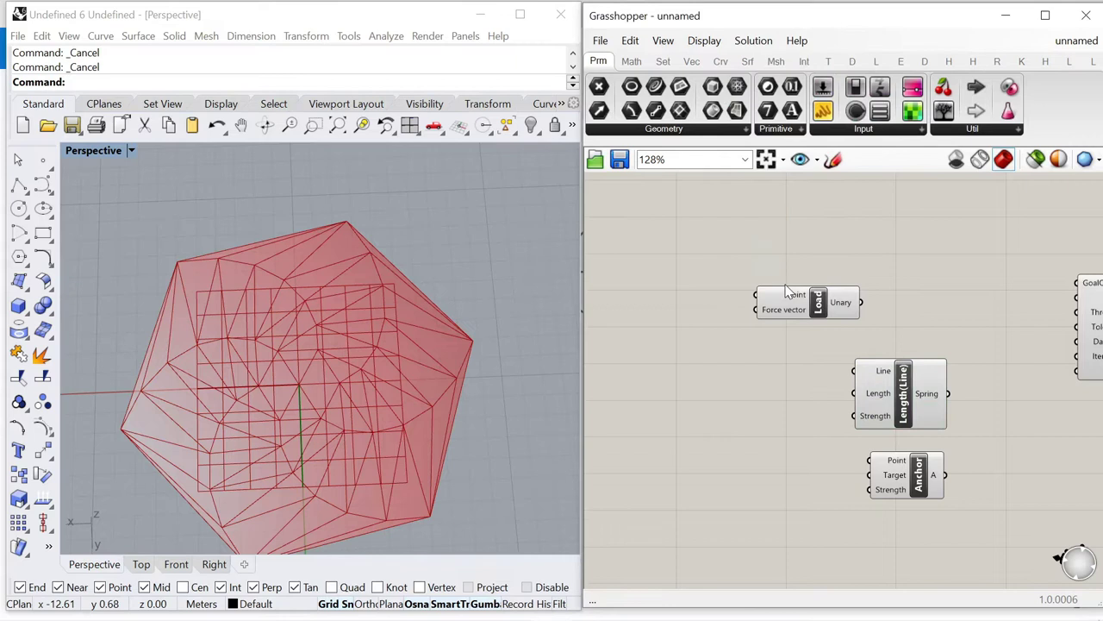
pyautogui.scroll(-2, 867, 441)
pyautogui.scroll(2, 848, 362)
pyautogui.moveTo(829, 336); pyautogui.dragTo(924, 212)
# Step: Add a Show component between the Load and Length(Line) goals
pyautogui.click(875, 311)
pyautogui.doubleClick(876, 319)
pyautogui.write('show')
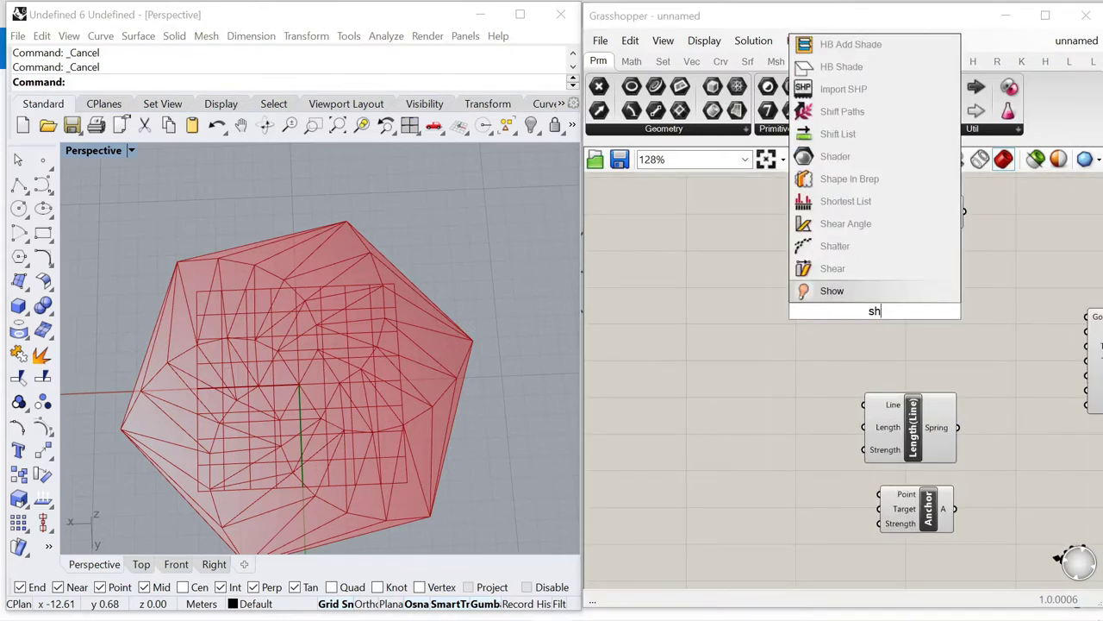
pyautogui.click(813, 290)
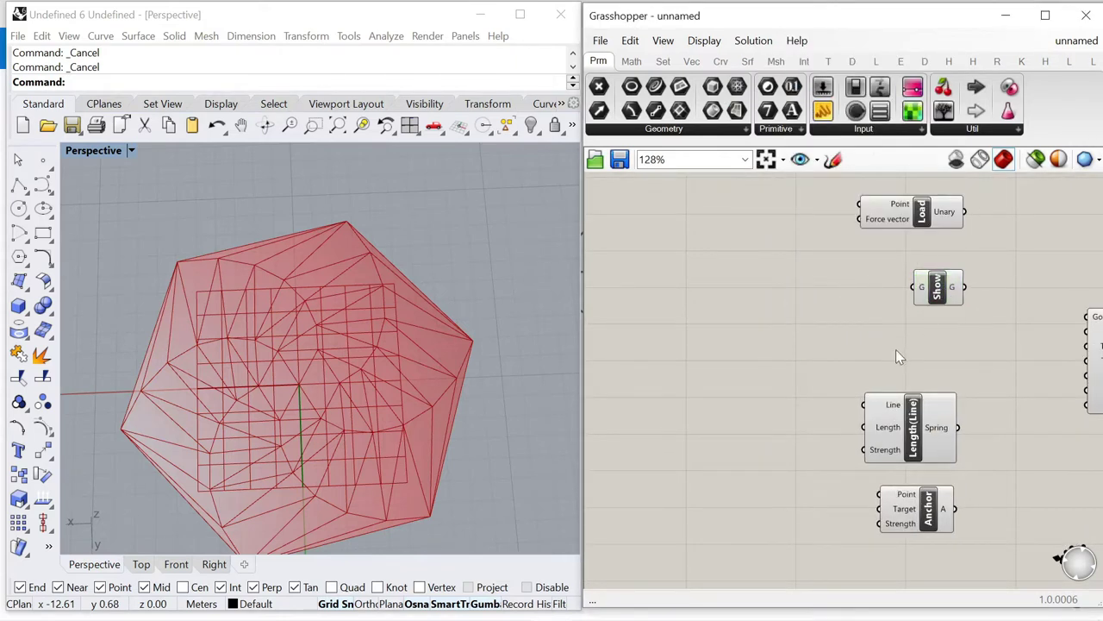
# Step: Add a Deconstruct Mesh component and position it beside and above the Delaunay Mesh
pyautogui.scroll(-3, 895, 354)
pyautogui.scroll(2, 810, 297)
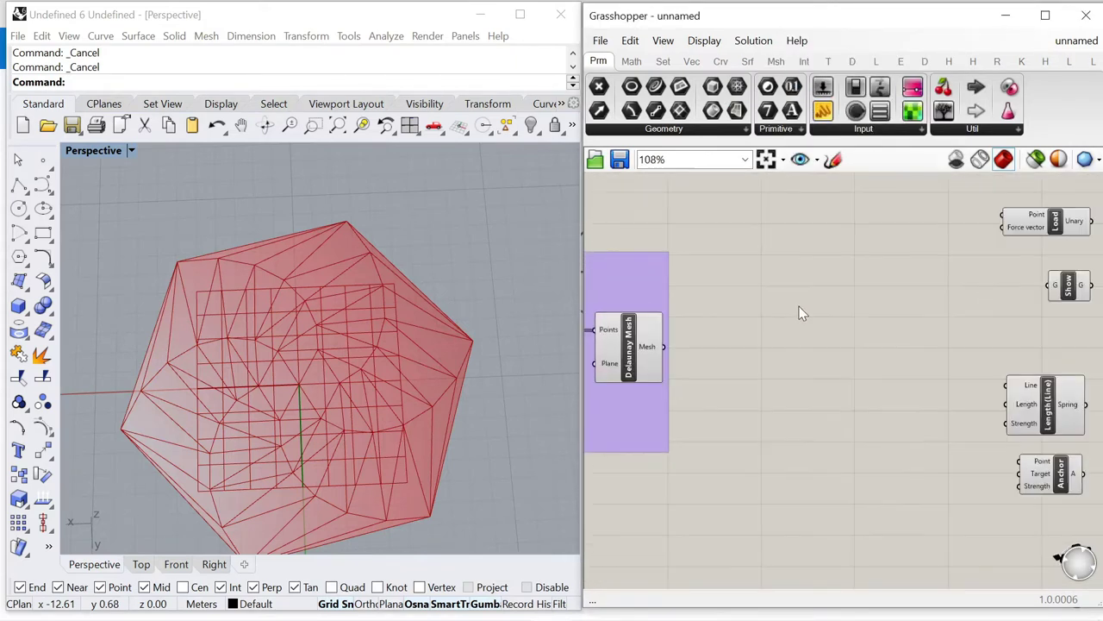
pyautogui.doubleClick(741, 324)
pyautogui.write('deconstruct mesh')
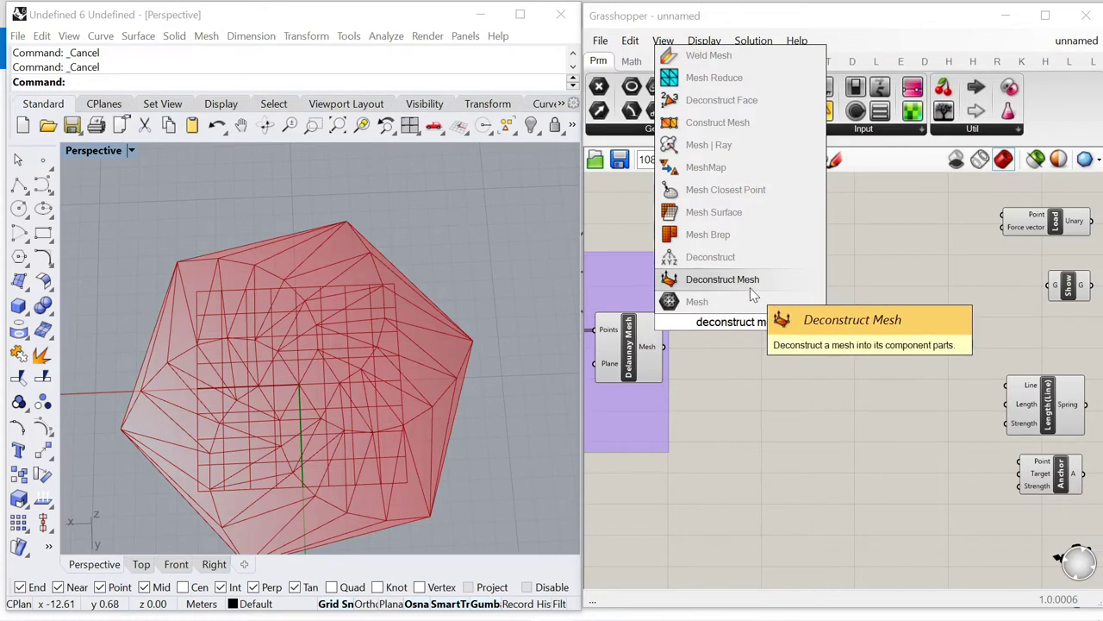
pyautogui.press('BackSpace')
pyautogui.press('BackSpace')
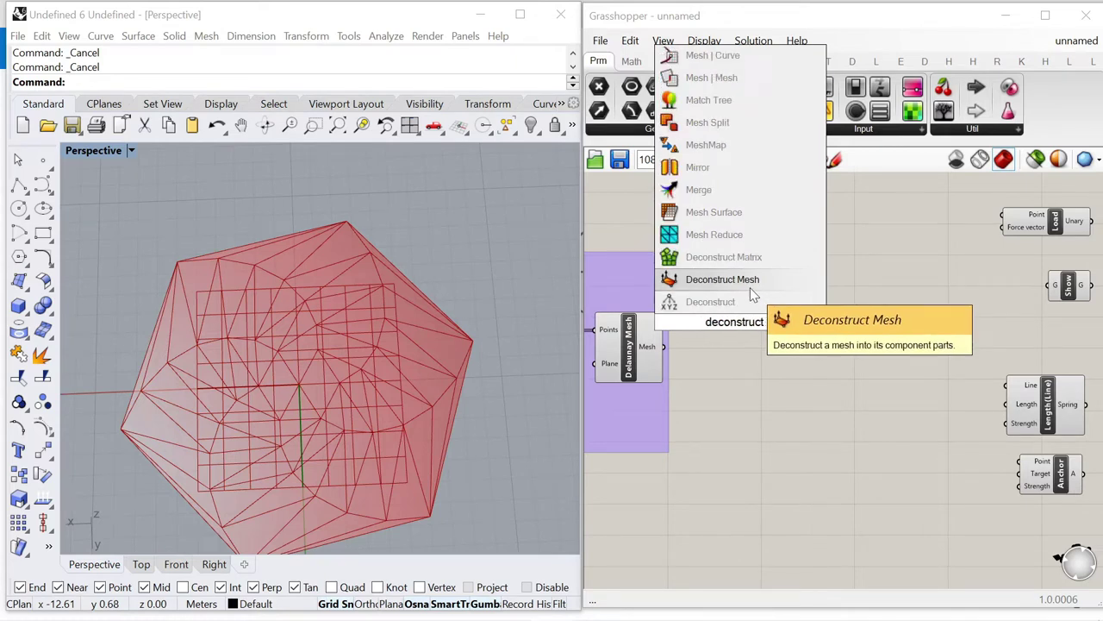
pyautogui.click(751, 289)
pyautogui.moveTo(750, 343); pyautogui.dragTo(794, 348)
# Step: Add a Mesh Edges component below Deconstruct Mesh, and connect the Delaunay mesh to Deconstruct Mesh
pyautogui.doubleClick(767, 386)
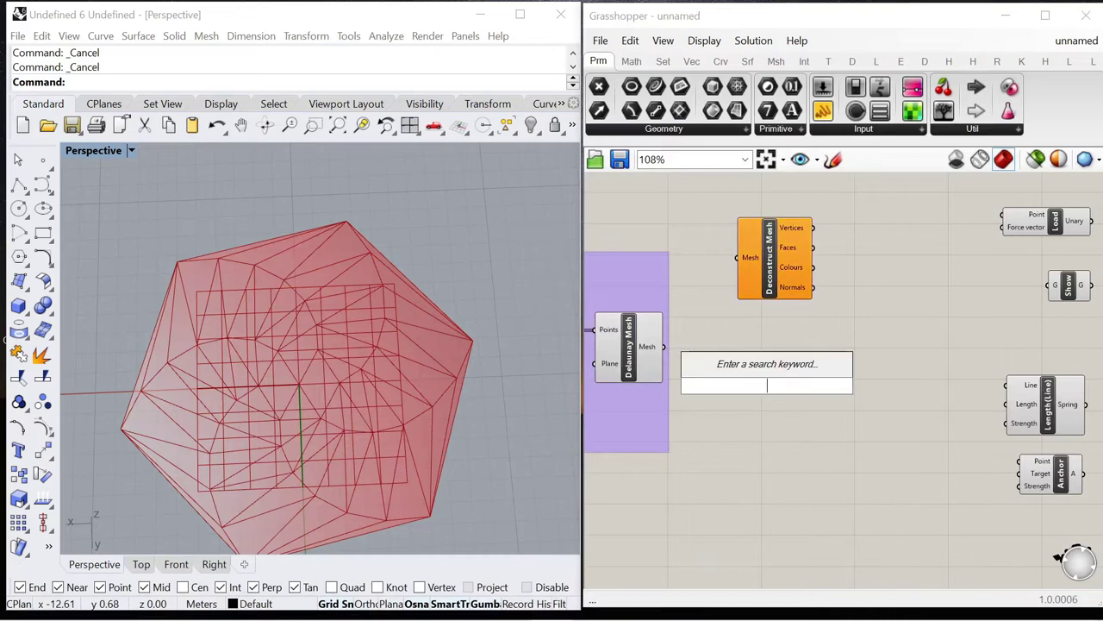
pyautogui.write('mesh')
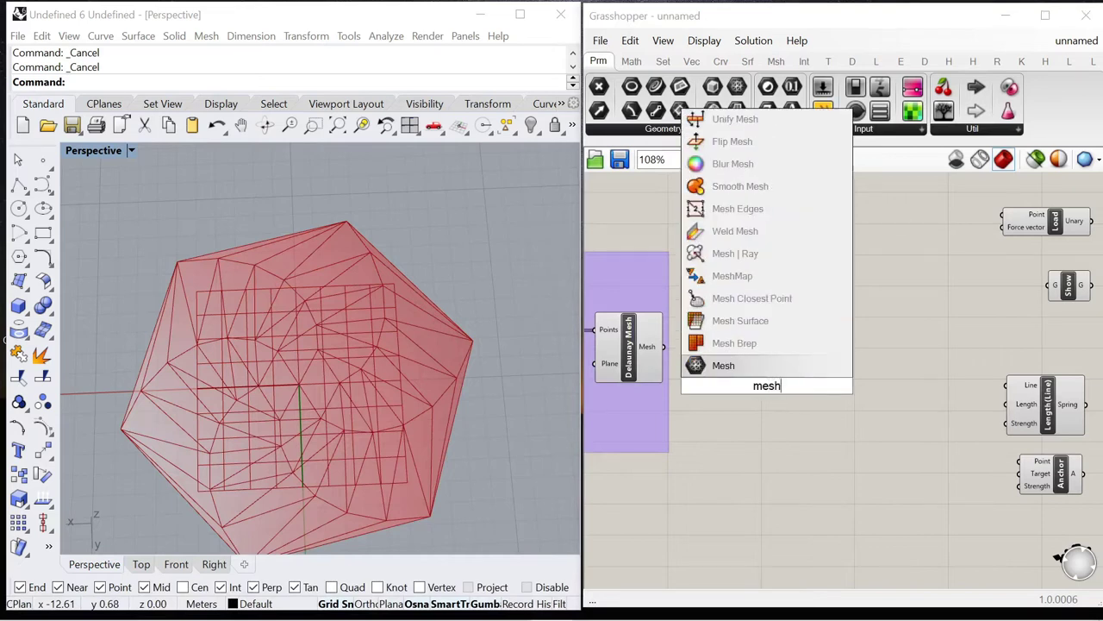
pyautogui.click(750, 208)
pyautogui.moveTo(664, 346); pyautogui.dragTo(737, 257)
pyautogui.click(747, 276)
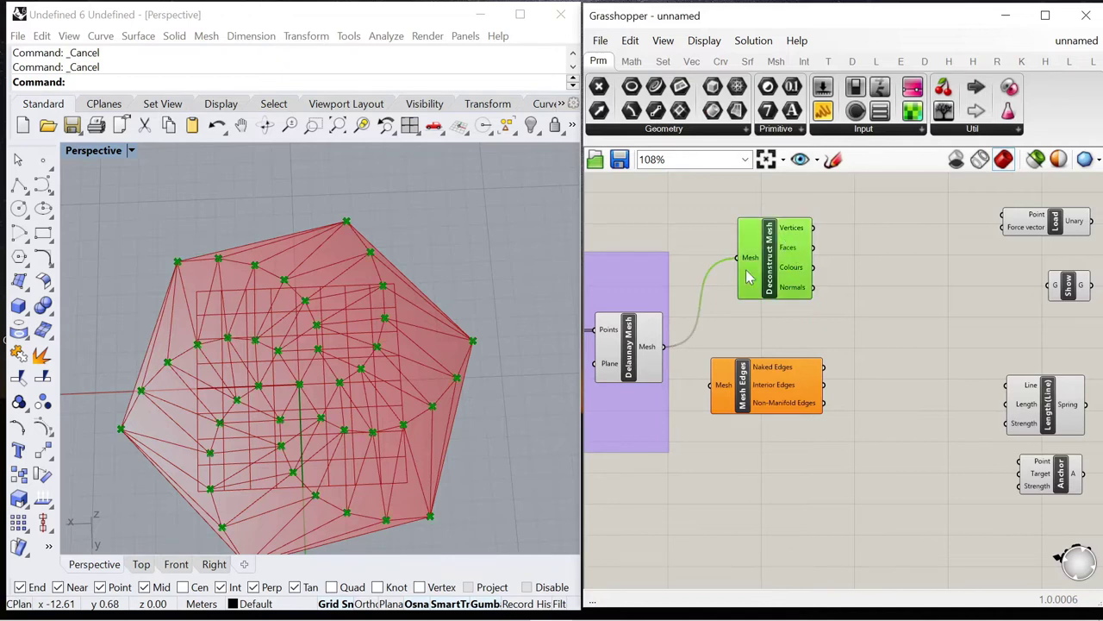
# Step: Connect the Deconstruct Mesh Vertices to Load's Point input and a new Unit Z component to its Force vector
pyautogui.scroll(2, 729, 272)
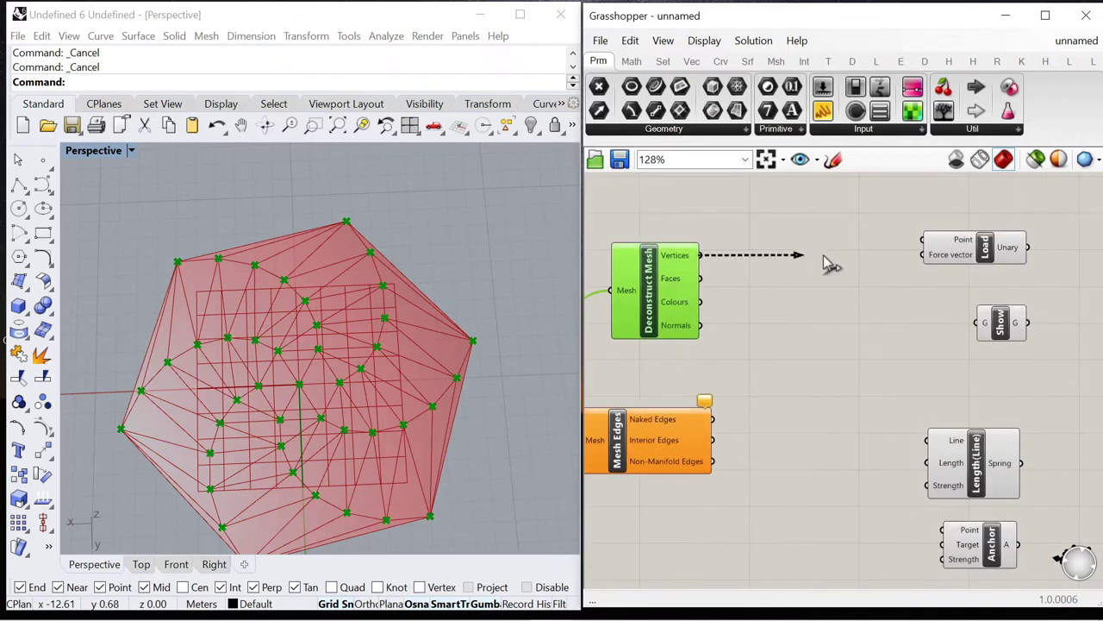
pyautogui.moveTo(973, 244); pyautogui.dragTo(991, 255)
pyautogui.doubleClick(835, 193)
pyautogui.write('unit z')
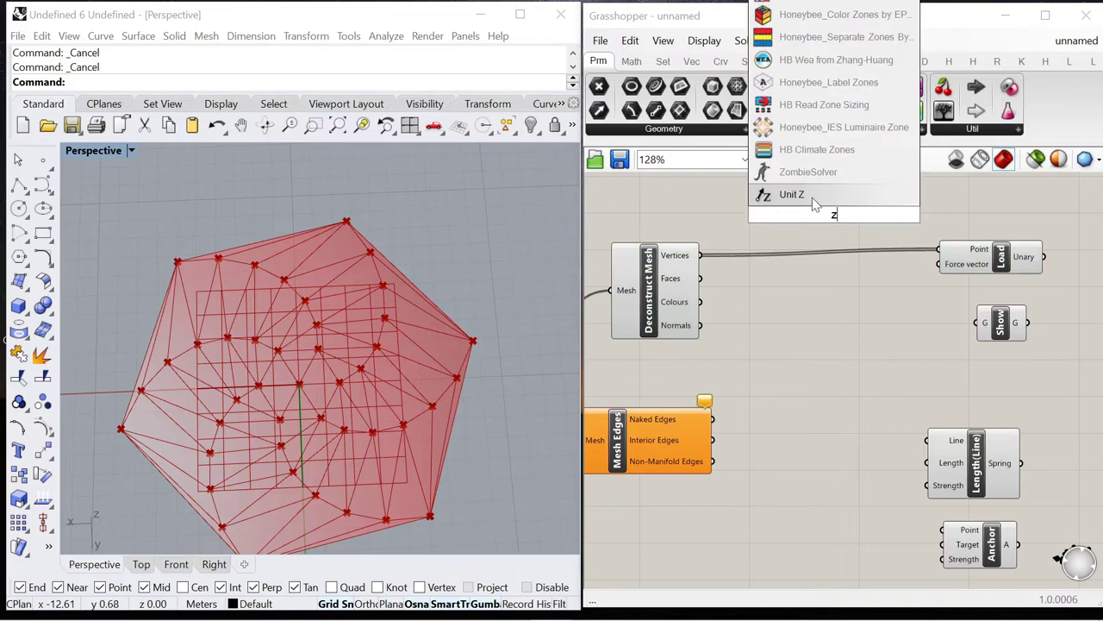
pyautogui.press('Return')
pyautogui.scroll(-5, 934, 262)
pyautogui.scroll(5, 758, 213)
# Step: Add a number slider ranging from 0 to 10 and connect it to Unit Z's Factor input
pyautogui.doubleClick(778, 195)
pyautogui.write('0<10')
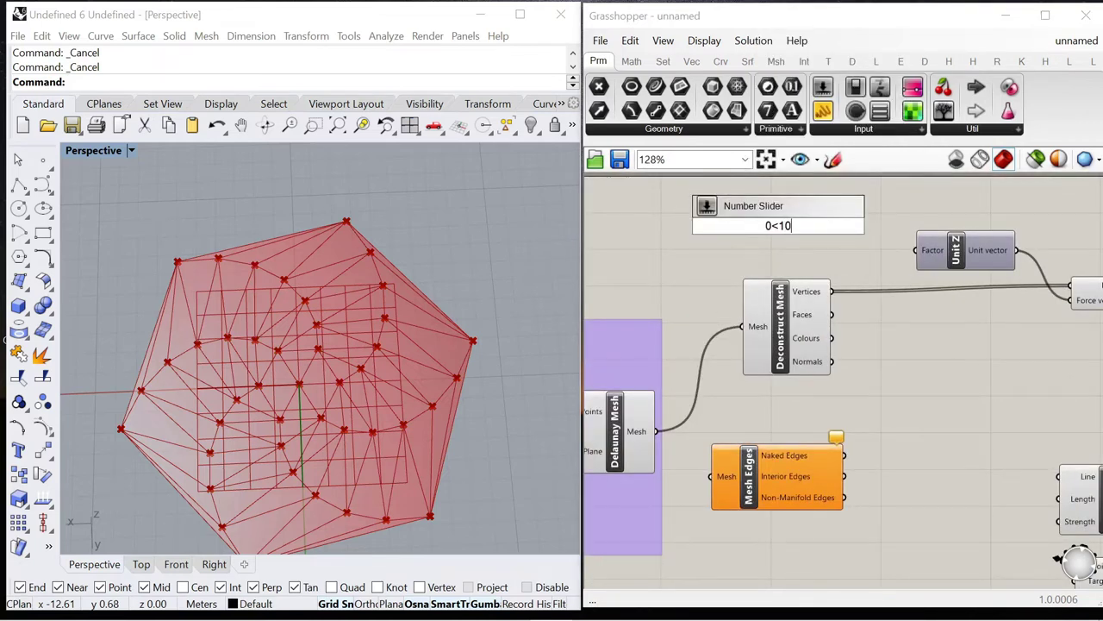
pyautogui.press('Return')
pyautogui.moveTo(853, 226); pyautogui.dragTo(981, 250)
pyautogui.moveTo(744, 228); pyautogui.dragTo(787, 244)
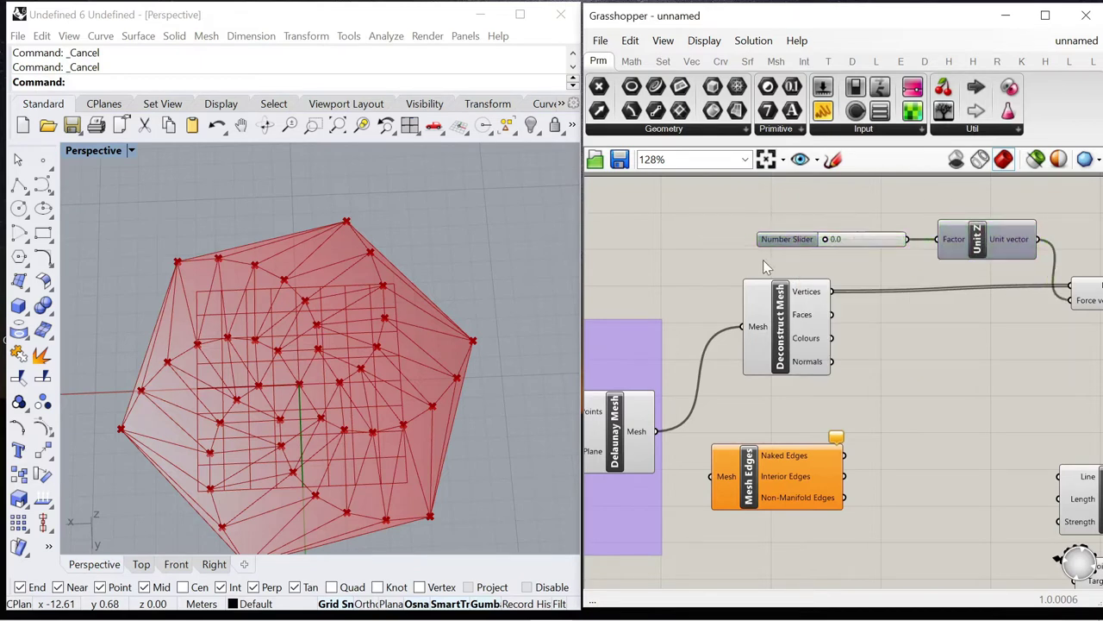
# Step: Connect the Delaunay mesh to Mesh Edges and move Mesh Edges closer beneath Deconstruct Mesh
pyautogui.moveTo(748, 434); pyautogui.dragTo(687, 367, button='right')
pyautogui.moveTo(595, 365); pyautogui.dragTo(650, 409)
pyautogui.moveTo(783, 365); pyautogui.dragTo(766, 342, button='right')
pyautogui.scroll(1, 765, 342)
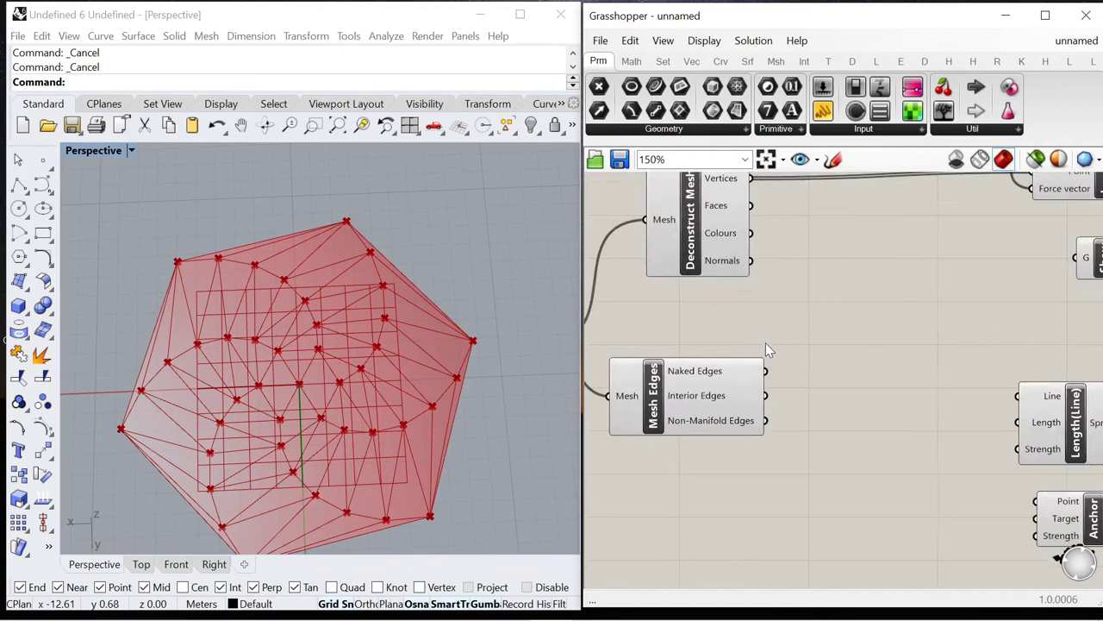
pyautogui.scroll(-1, 769, 350)
pyautogui.moveTo(712, 373); pyautogui.dragTo(722, 328)
pyautogui.click(791, 392)
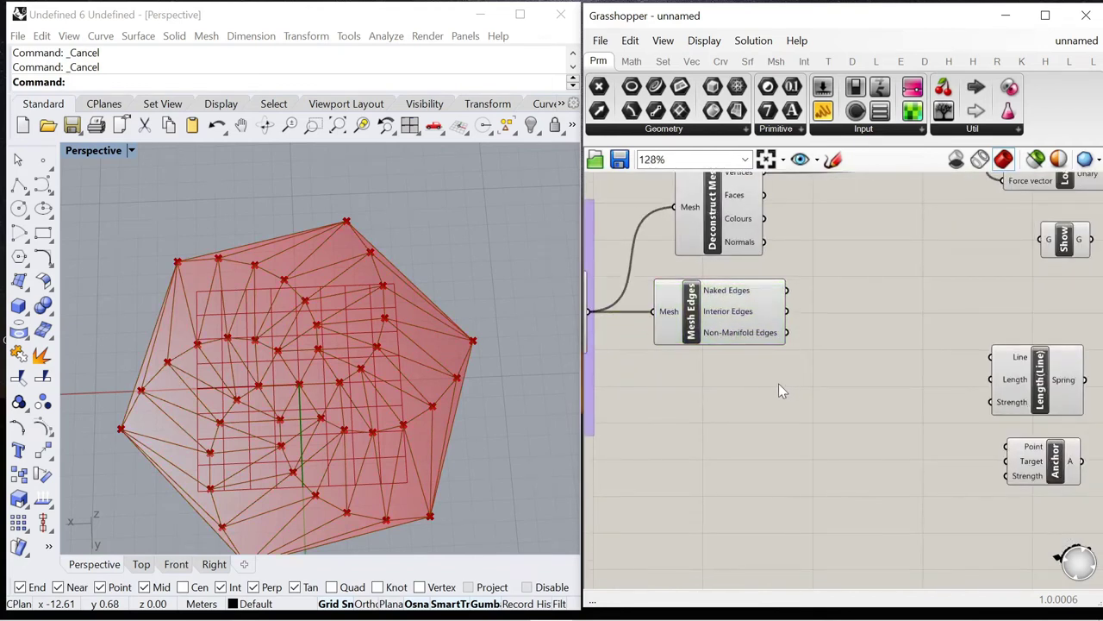
# Step: Connect the Interior Edges output to Length(Line)'s Line input and tidy the Length(Line) and Anchor positions
pyautogui.moveTo(778, 383); pyautogui.dragTo(722, 369, button='right')
pyautogui.moveTo(1001, 461); pyautogui.dragTo(995, 466)
pyautogui.click(879, 399)
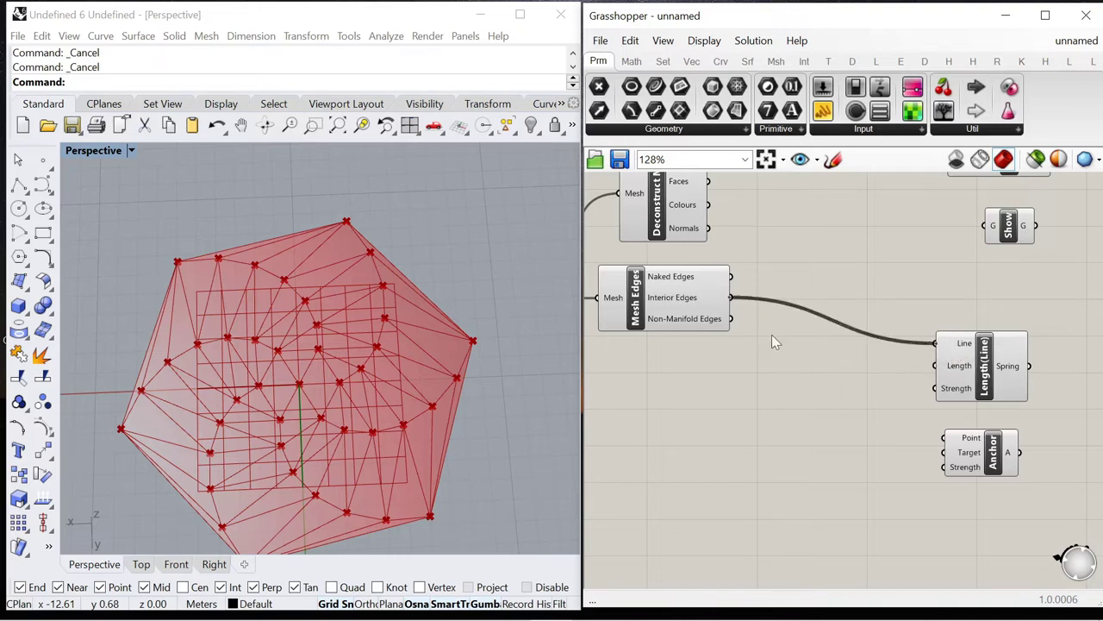
pyautogui.scroll(-1, 771, 334)
pyautogui.moveTo(772, 334); pyautogui.dragTo(659, 325, button='right')
pyautogui.moveTo(856, 367); pyautogui.dragTo(879, 339)
pyautogui.moveTo(836, 440); pyautogui.dragTo(874, 429)
pyautogui.click(864, 336)
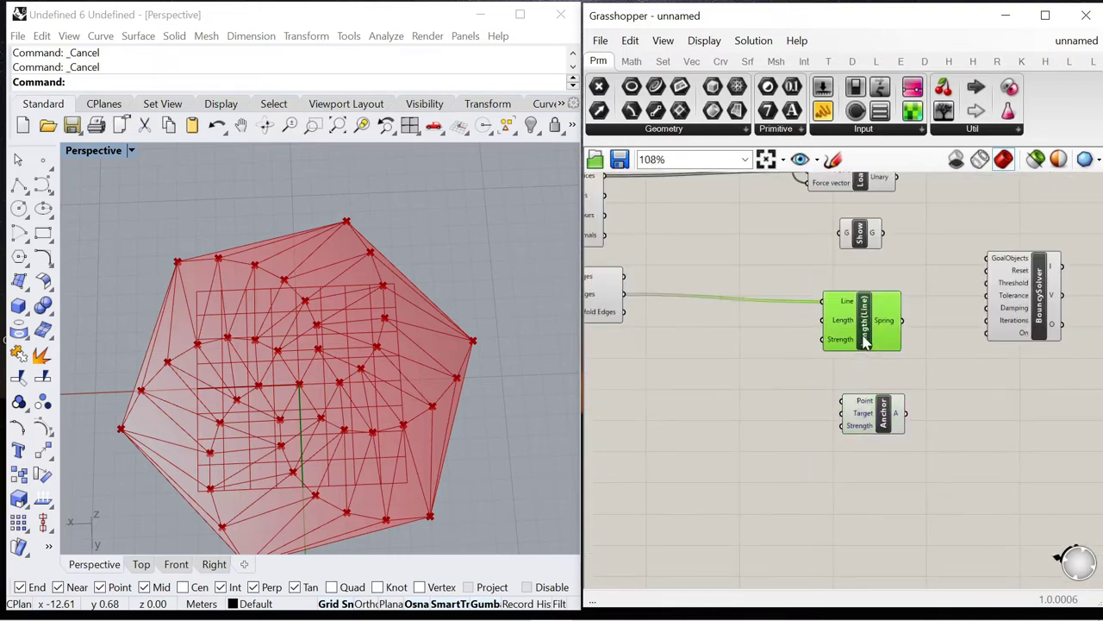
# Step: Move the slider, Unit Z, the goal components and BouncySolver together farther away from the mesh components
pyautogui.scroll(-4, 745, 312)
pyautogui.moveTo(975, 410); pyautogui.dragTo(736, 201)
pyautogui.moveTo(785, 230); pyautogui.dragTo(869, 231)
pyautogui.click(848, 297)
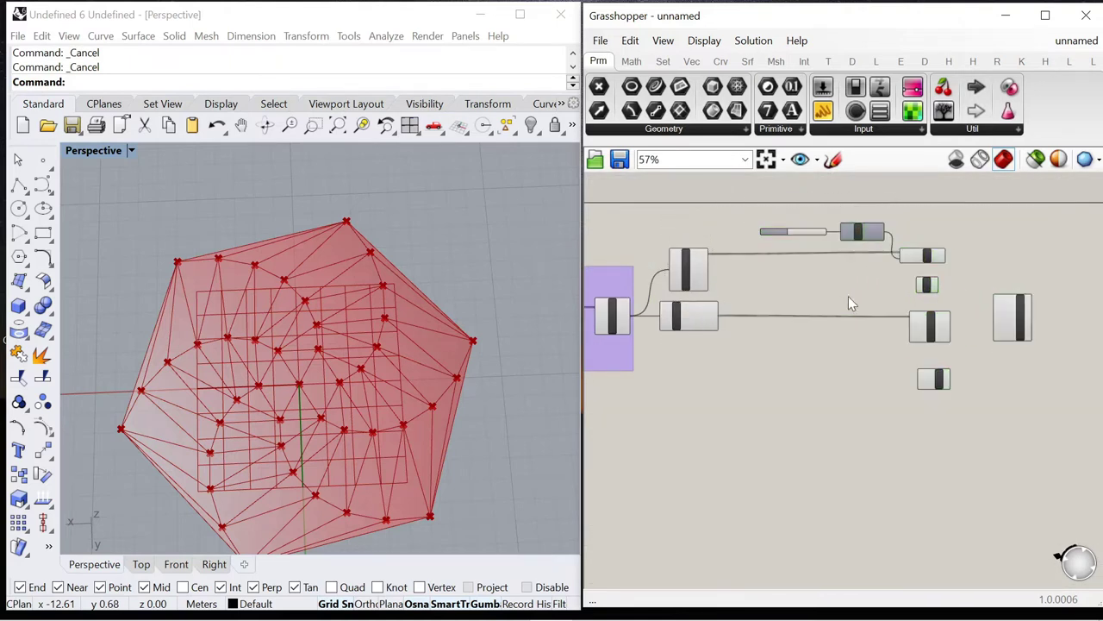
# Step: Add an End Points component, feed it the Naked Edges, and connect its Start and End outputs to Anchor's Point input
pyautogui.scroll(5, 884, 318)
pyautogui.scroll(-3, 993, 334)
pyautogui.scroll(1, 664, 321)
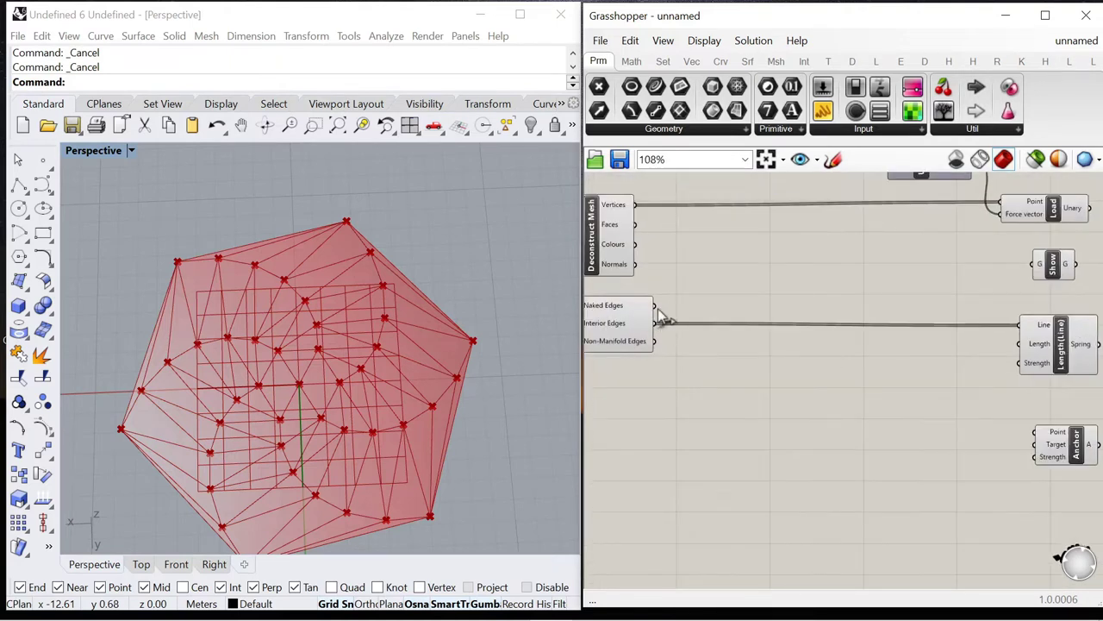
pyautogui.doubleClick(731, 421)
pyautogui.write('end')
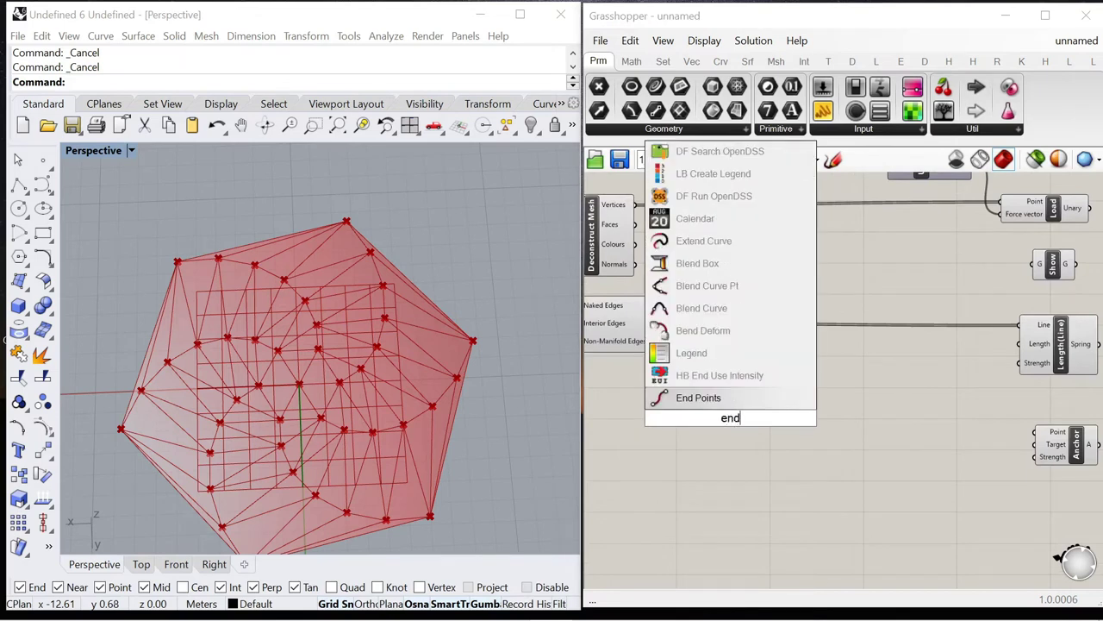
pyautogui.click(726, 399)
pyautogui.moveTo(682, 345); pyautogui.dragTo(697, 419)
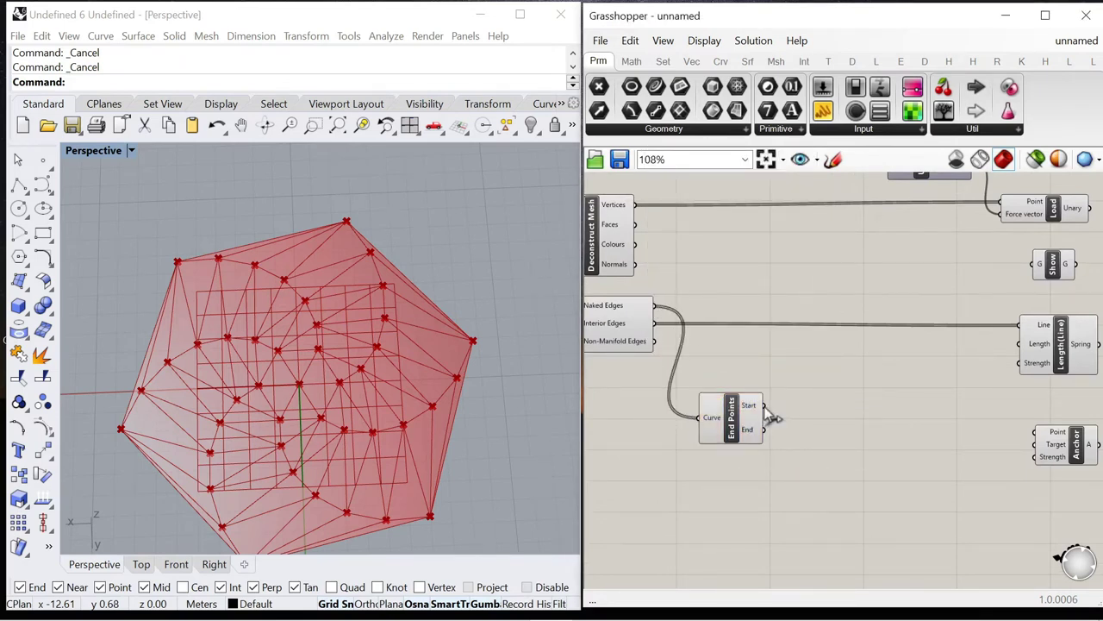
pyautogui.moveTo(747, 429); pyautogui.dragTo(895, 458)
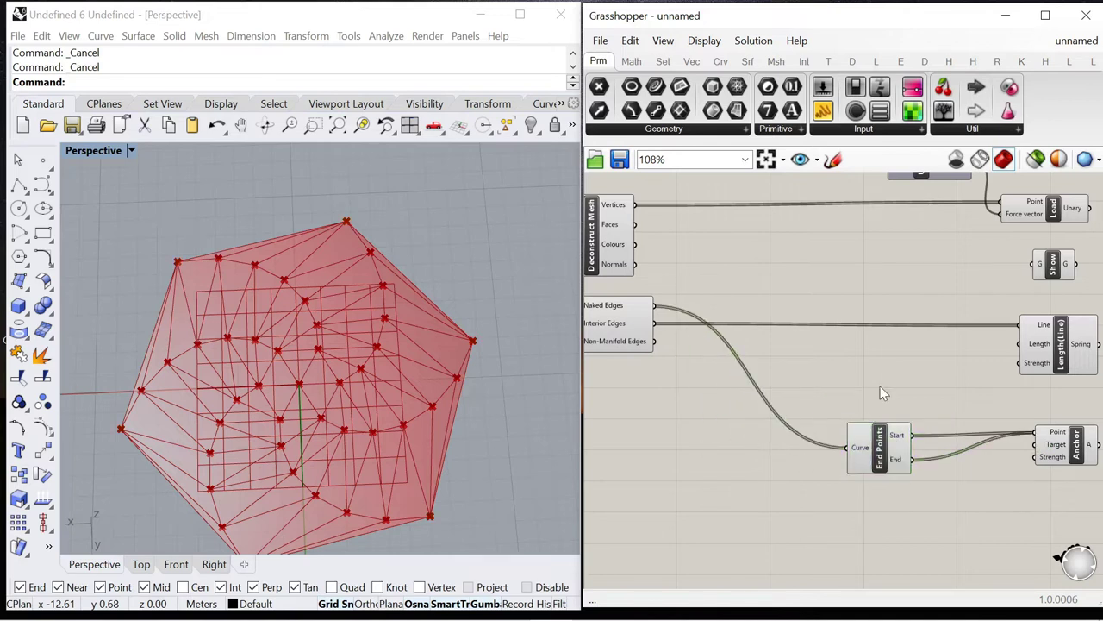
# Step: Add a curve Length component and connect Interior Edges to its Curve input
pyautogui.doubleClick(823, 351)
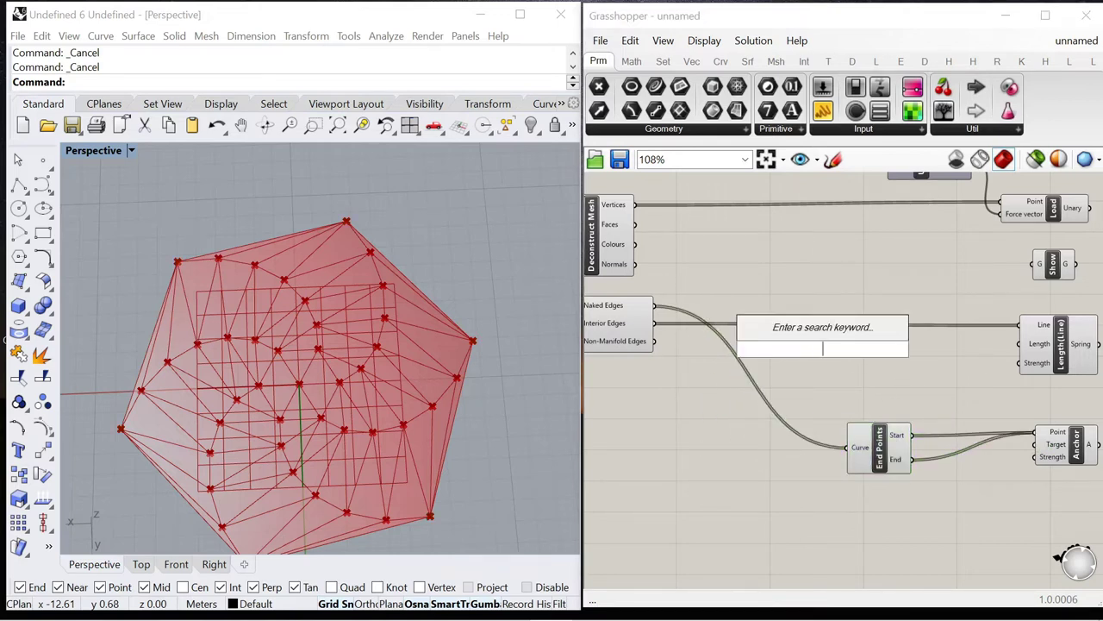
pyautogui.write('leng')
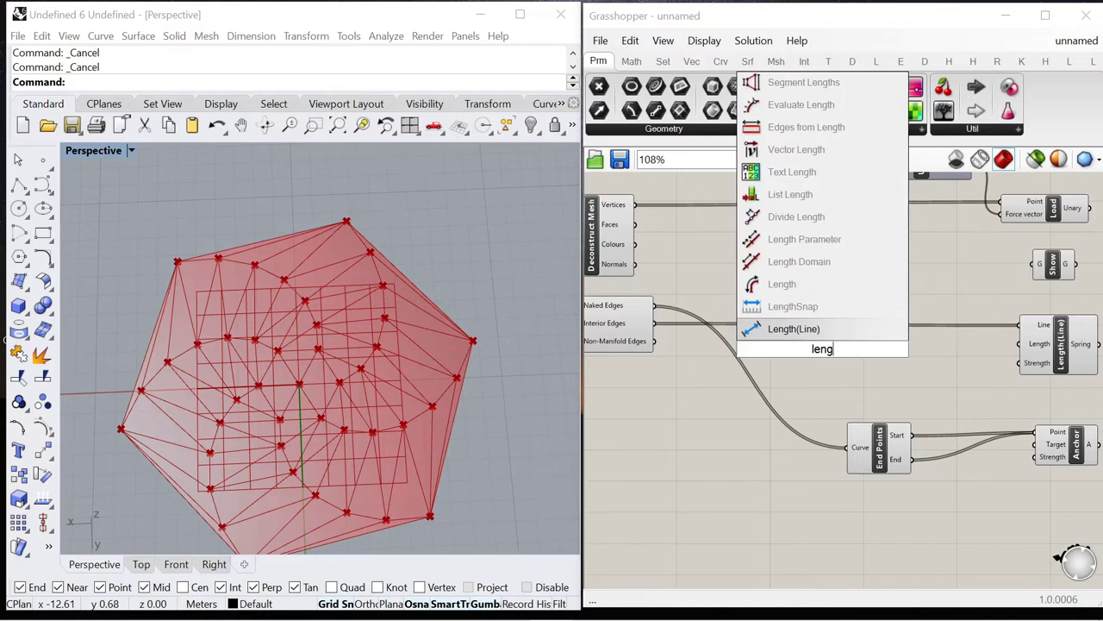
pyautogui.click(776, 284)
# Step: Add a Multiplication component, connect Length to its B input, and arrange both above the Interior Edges wire
pyautogui.doubleClick(881, 366)
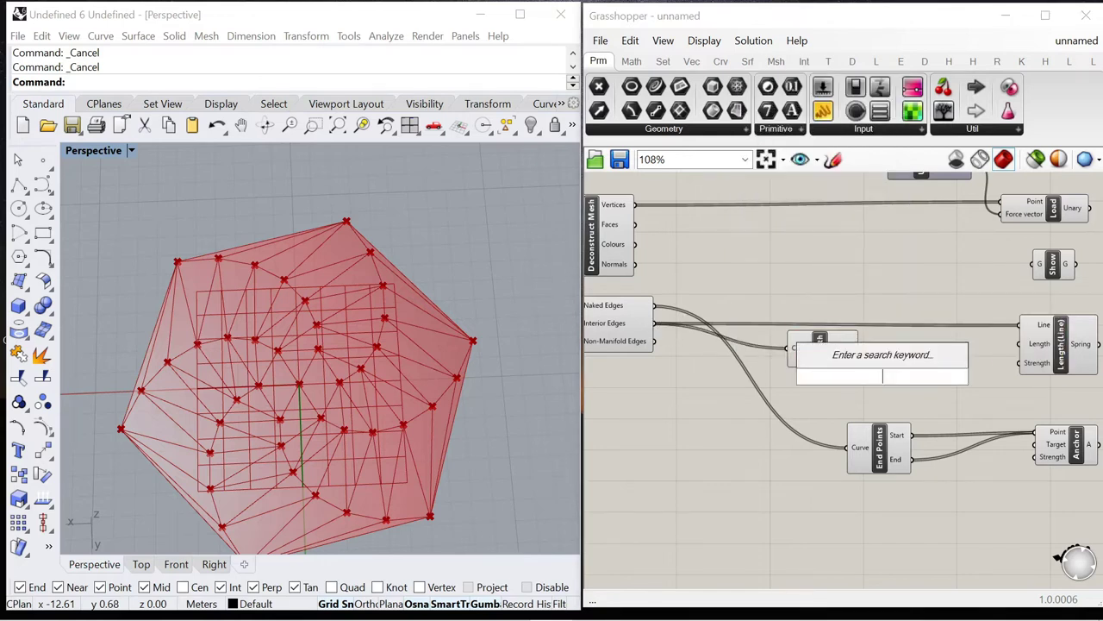
pyautogui.write('multi')
pyautogui.click(857, 334)
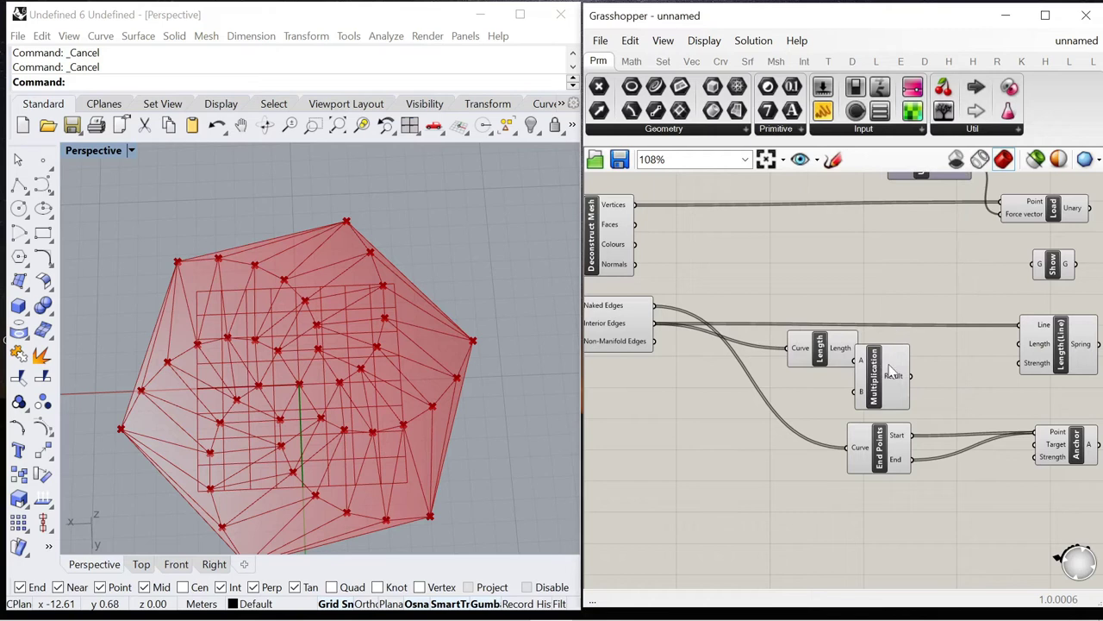
pyautogui.moveTo(817, 353); pyautogui.dragTo(801, 288)
pyautogui.moveTo(886, 385); pyautogui.dragTo(893, 278)
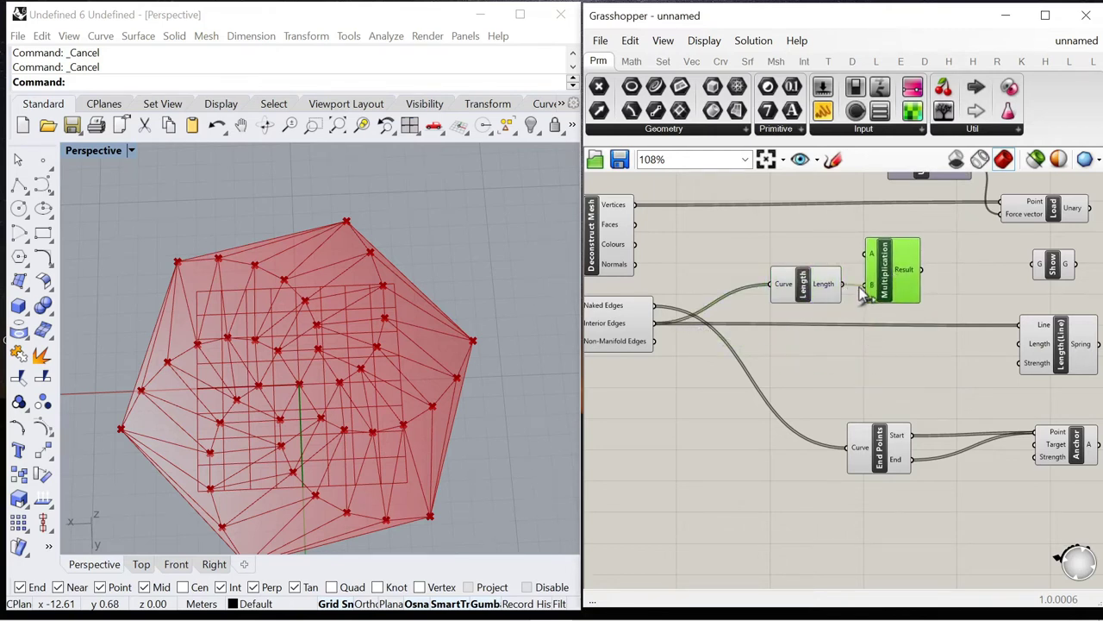
pyautogui.moveTo(814, 292); pyautogui.dragTo(814, 299)
pyautogui.moveTo(883, 295); pyautogui.dragTo(887, 304)
# Step: Add a Number Slider ranging from 0 to 2, connect it to Multiplication's A input and set it to 1.0
pyautogui.doubleClick(770, 276)
pyautogui.write('0<2/')
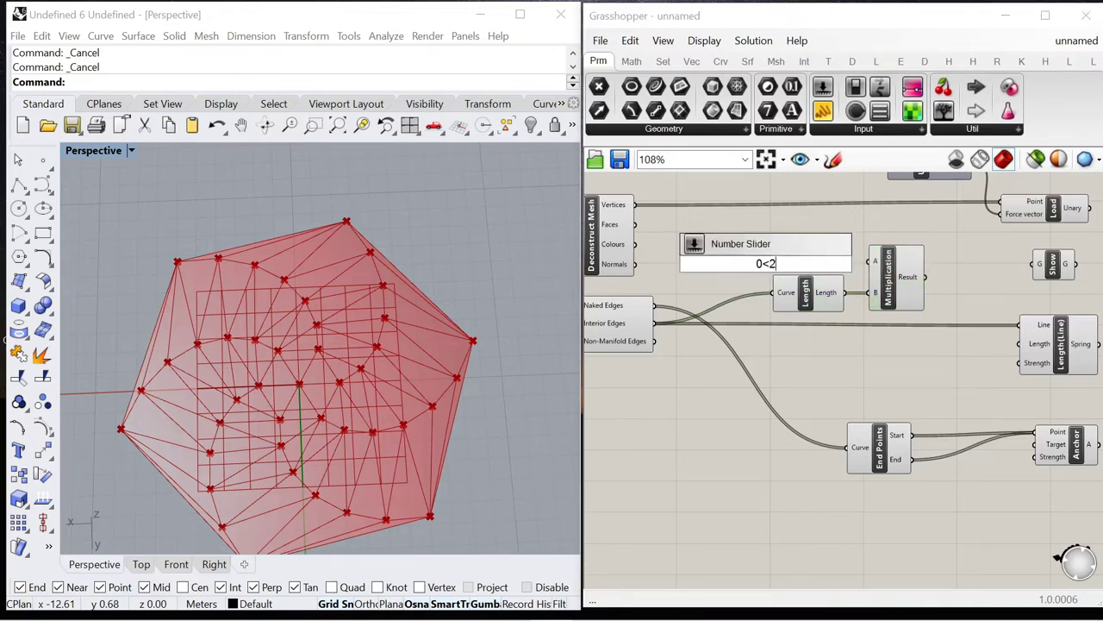
pyautogui.press('Return')
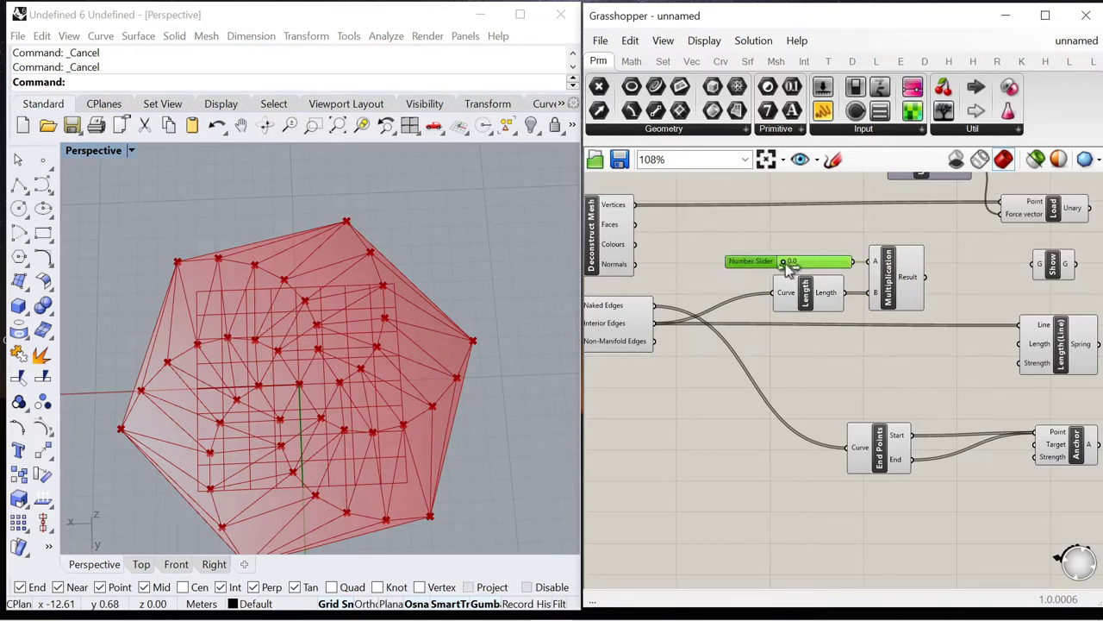
# Step: Connect Multiplication's Result to the Length input of the Length(Line) goal
pyautogui.moveTo(999, 352); pyautogui.dragTo(899, 325, button='right')
pyautogui.scroll(1, 899, 325)
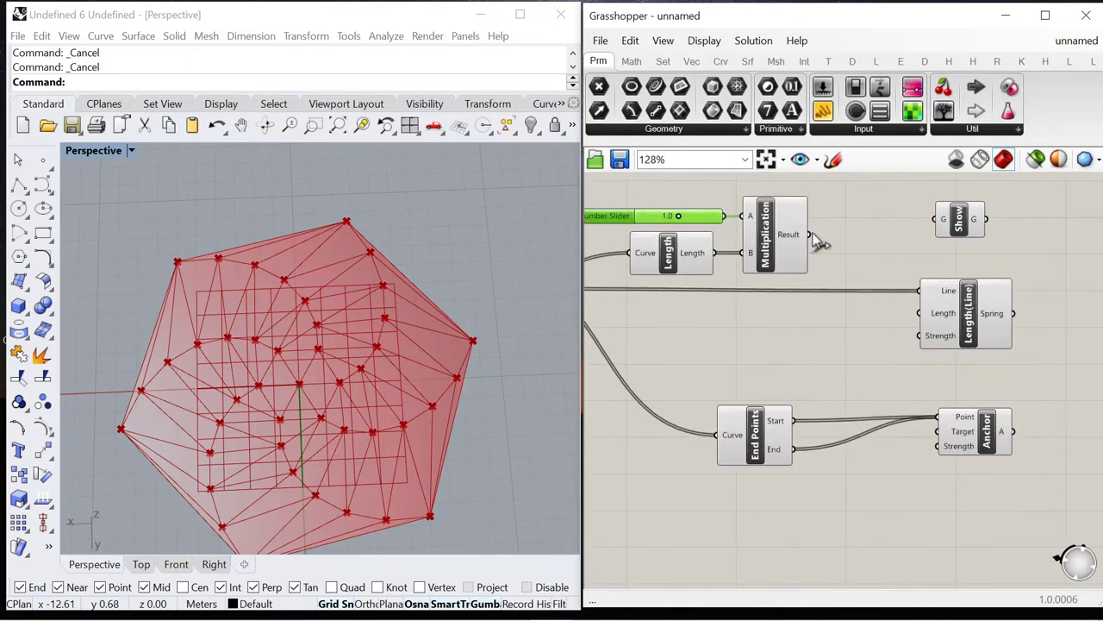
pyautogui.scroll(-2, 830, 388)
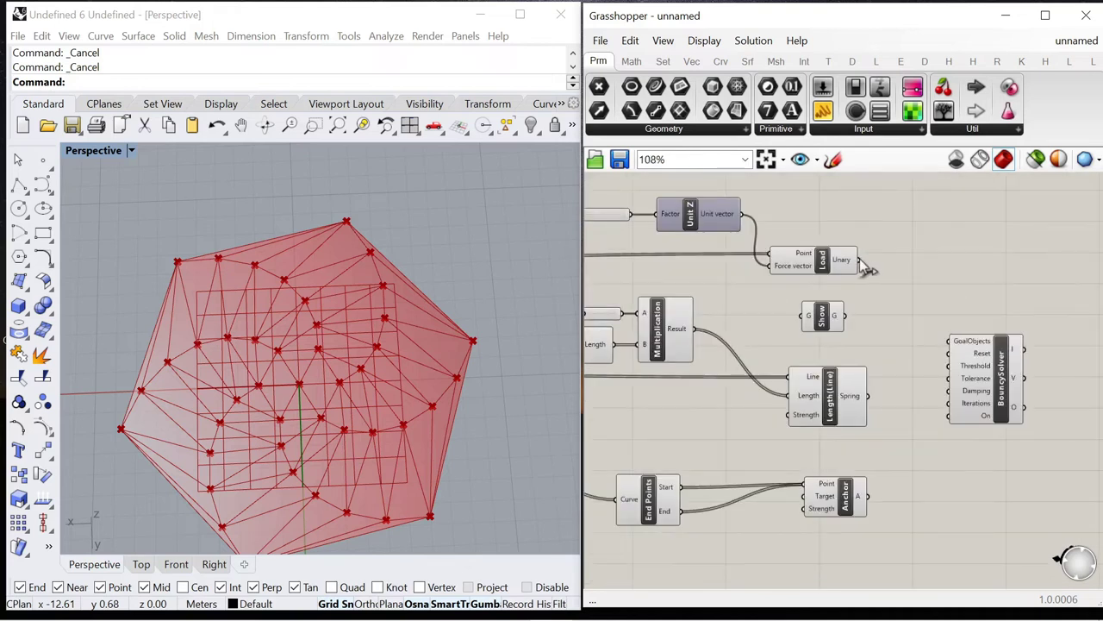
# Step: Connect Load's Unary output to BouncySolver's GoalObjects and feed the Delaunay mesh into Show's G input
pyautogui.scroll(-3, 848, 318)
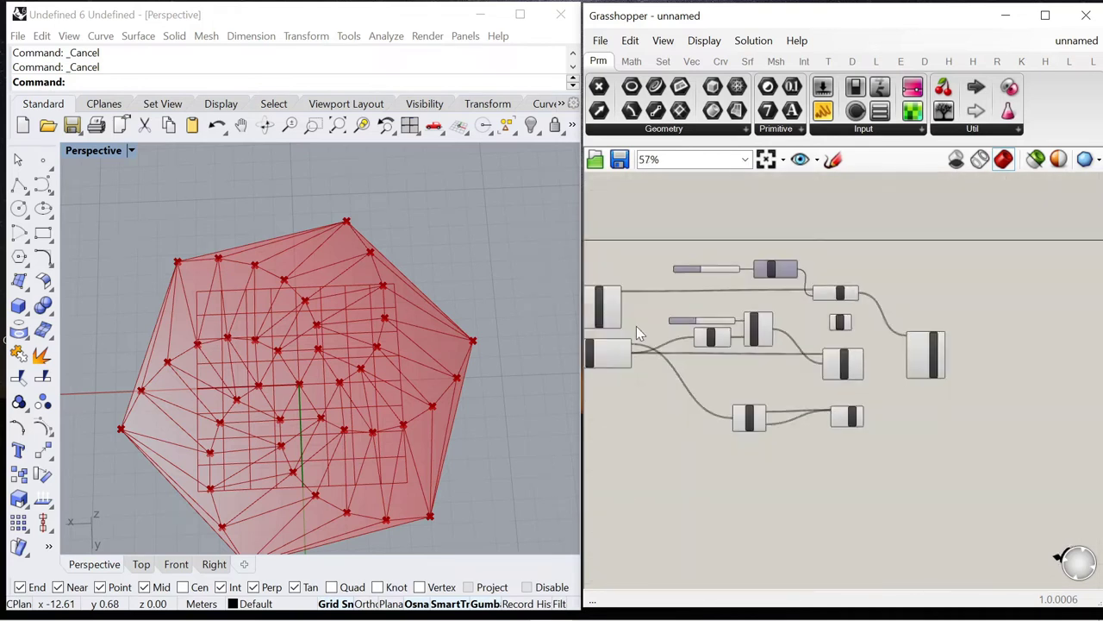
pyautogui.moveTo(872, 323); pyautogui.dragTo(1013, 335, button='right')
pyautogui.scroll(2, 612, 380)
pyautogui.moveTo(609, 379); pyautogui.dragTo(1035, 311)
# Step: Move the length slider, Length and Multiplication below the Line wire, and add the Show and Length(Line) outputs to GoalObjects
pyautogui.scroll(-4, 1044, 283)
pyautogui.scroll(2, 952, 344)
pyautogui.moveTo(763, 230); pyautogui.dragTo(997, 392)
pyautogui.click(798, 393)
pyautogui.scroll(-3, 664, 302)
pyautogui.scroll(3, 929, 331)
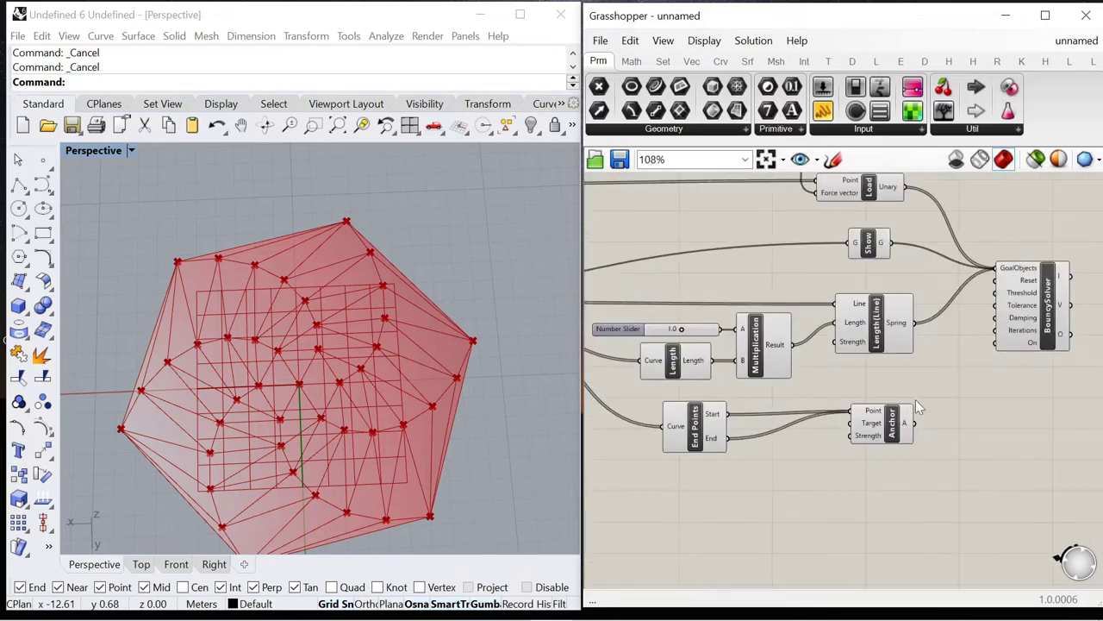
# Step: Add Anchor's output to BouncySolver's GoalObjects and move BouncySolver farther away from the goal components
pyautogui.moveTo(1031, 304); pyautogui.dragTo(1047, 366)
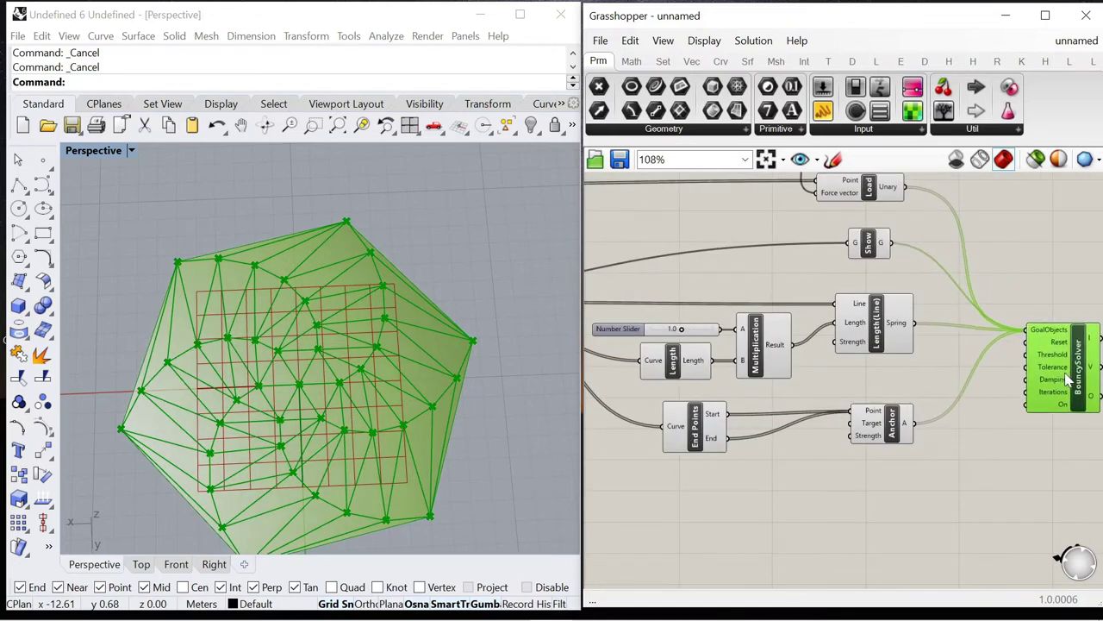
pyautogui.click(975, 460)
pyautogui.scroll(-2, 992, 388)
pyautogui.scroll(4, 786, 232)
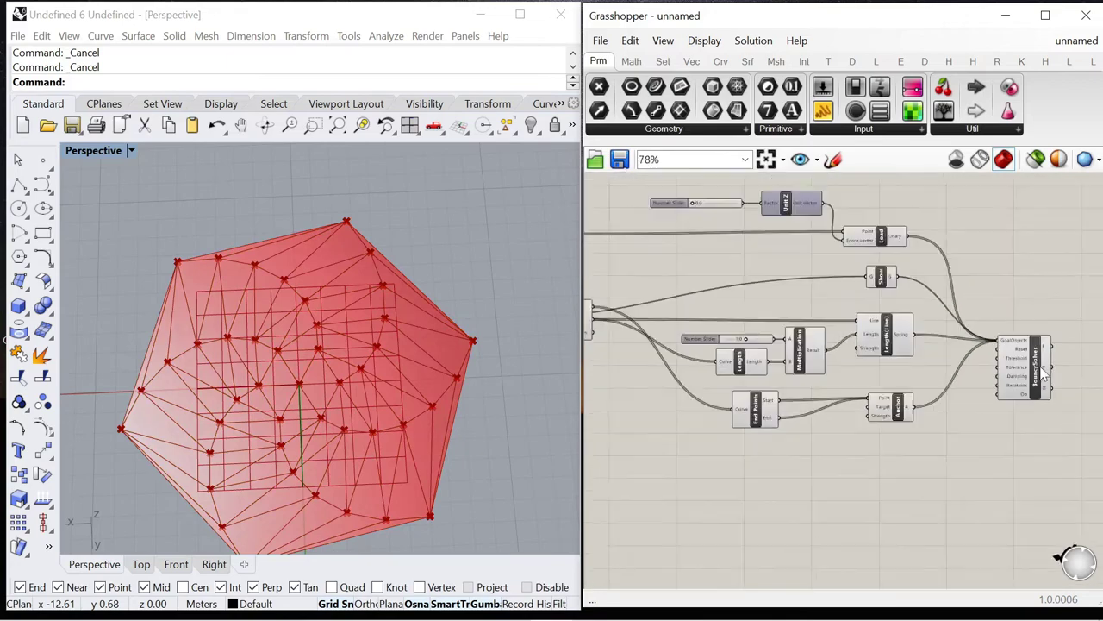
# Step: Raise the slider driving Unit Z's Factor to 5.2 to inflate the mesh
pyautogui.moveTo(722, 221); pyautogui.dragTo(742, 220)
pyautogui.moveTo(388, 379); pyautogui.dragTo(326, 294, button='right')
pyautogui.scroll(2, 737, 252)
pyautogui.moveTo(739, 210); pyautogui.dragTo(766, 226)
# Step: Turn off the preview of the mesh and goal components that feed BouncySolver
pyautogui.scroll(-5, 840, 285)
pyautogui.moveTo(961, 437); pyautogui.dragTo(669, 255)
pyautogui.rightClick(669, 255)
pyautogui.click(713, 276)
pyautogui.click(713, 247)
# Step: Turn on the preview of the Delaunay Mesh component to compare it with the inflated result
pyautogui.scroll(4, 751, 249)
pyautogui.moveTo(354, 333); pyautogui.dragTo(297, 351, button='right')
pyautogui.scroll(-5, 801, 360)
pyautogui.scroll(5, 653, 400)
pyautogui.click(707, 400)
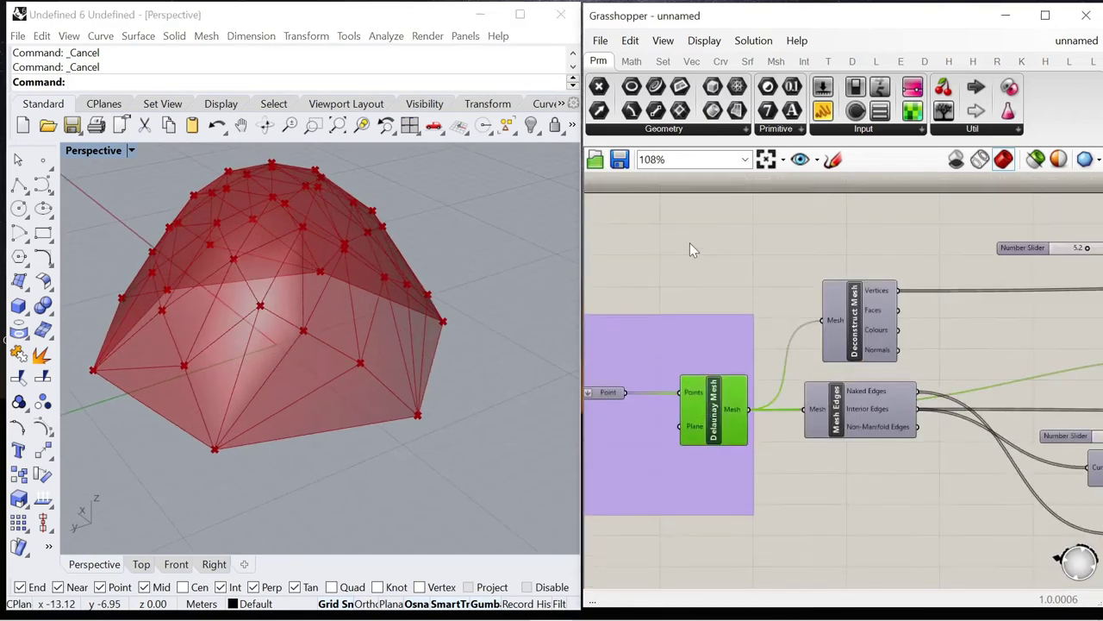
pyautogui.rightClick(690, 242)
pyautogui.click(735, 255)
pyautogui.click(748, 262)
# Step: Raise the Unit Z factor slider further and view the inflated dome from the side
pyautogui.scroll(-4, 862, 291)
pyautogui.scroll(4, 913, 291)
pyautogui.scroll(-3, 879, 290)
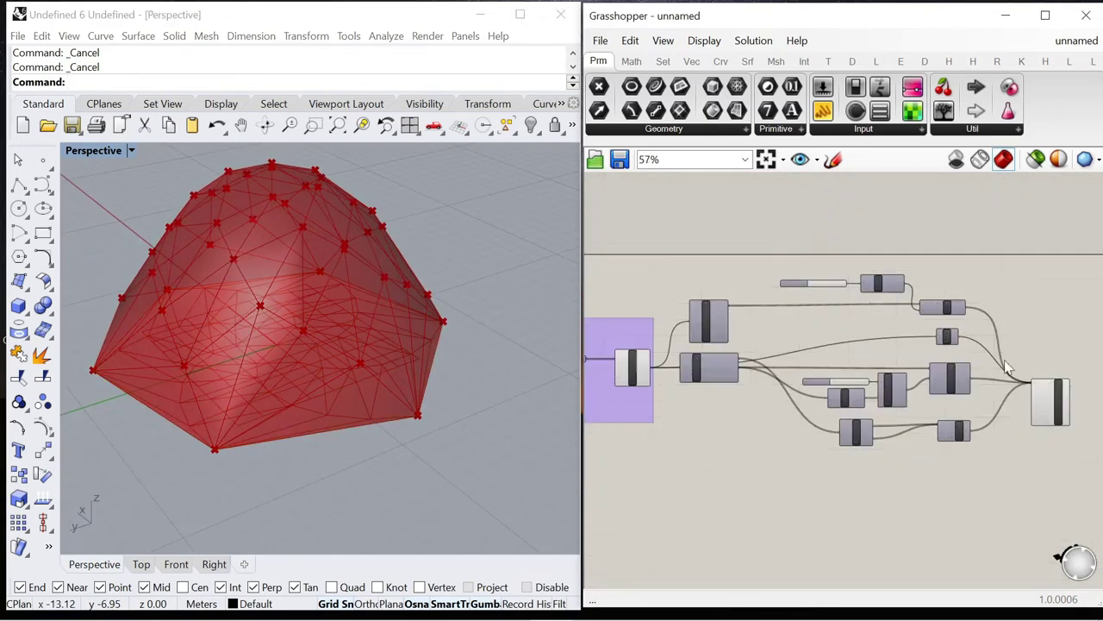
pyautogui.scroll(6, 860, 290)
pyautogui.moveTo(729, 260); pyautogui.dragTo(771, 278)
pyautogui.moveTo(439, 354); pyautogui.dragTo(336, 321, button='right')
pyautogui.scroll(-5, 664, 315)
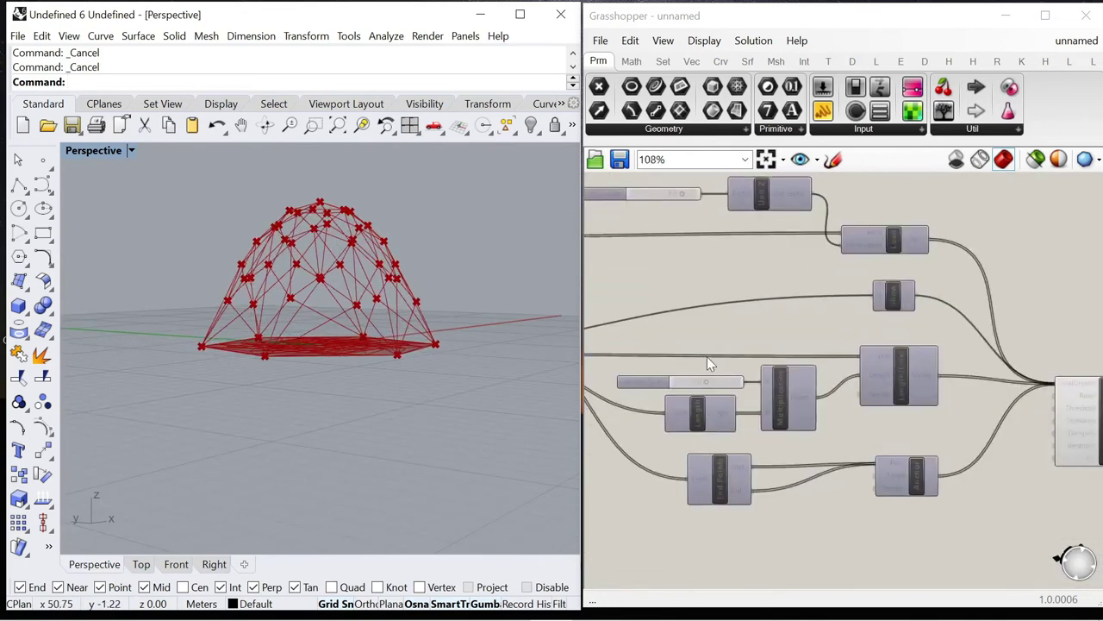
# Step: Set the length multiplier slider on Multiplication's A input to 1.2
pyautogui.scroll(8, 712, 365)
pyautogui.moveTo(756, 366); pyautogui.dragTo(783, 365)
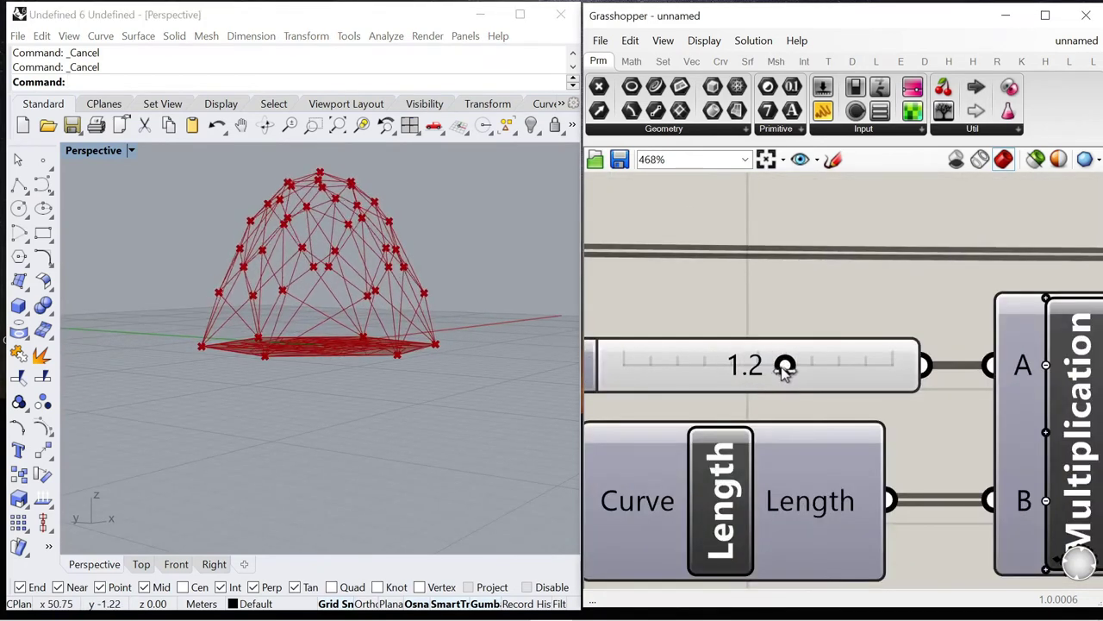
pyautogui.scroll(-7, 763, 345)
pyautogui.scroll(2, 948, 358)
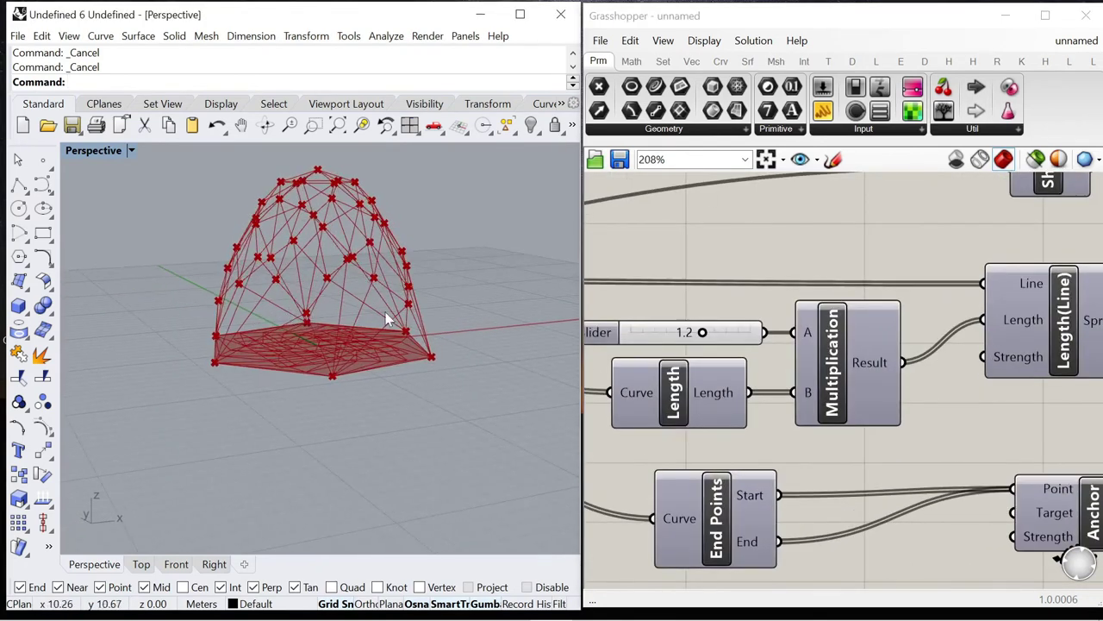
# Step: Try higher length multiplier values and bring the slider back to 1.5 while checking the dome's shape
pyautogui.scroll(3, 724, 325)
pyautogui.moveTo(669, 324); pyautogui.dragTo(702, 330)
pyautogui.moveTo(431, 338); pyautogui.dragTo(345, 306, button='right')
pyautogui.moveTo(702, 323); pyautogui.dragTo(751, 326)
pyautogui.moveTo(396, 340); pyautogui.dragTo(552, 300, button='right')
pyautogui.scroll(1, 746, 330)
pyautogui.moveTo(743, 328); pyautogui.dragTo(880, 339, button='right')
pyautogui.moveTo(878, 338); pyautogui.dragTo(822, 342)
pyautogui.moveTo(379, 339); pyautogui.dragTo(414, 369, button='right')
pyautogui.scroll(-2, 767, 325)
# Step: Set the Unit Z factor slider to 5.0 and check the dome
pyautogui.scroll(-4, 774, 327)
pyautogui.scroll(3, 767, 193)
pyautogui.moveTo(768, 193); pyautogui.dragTo(743, 201)
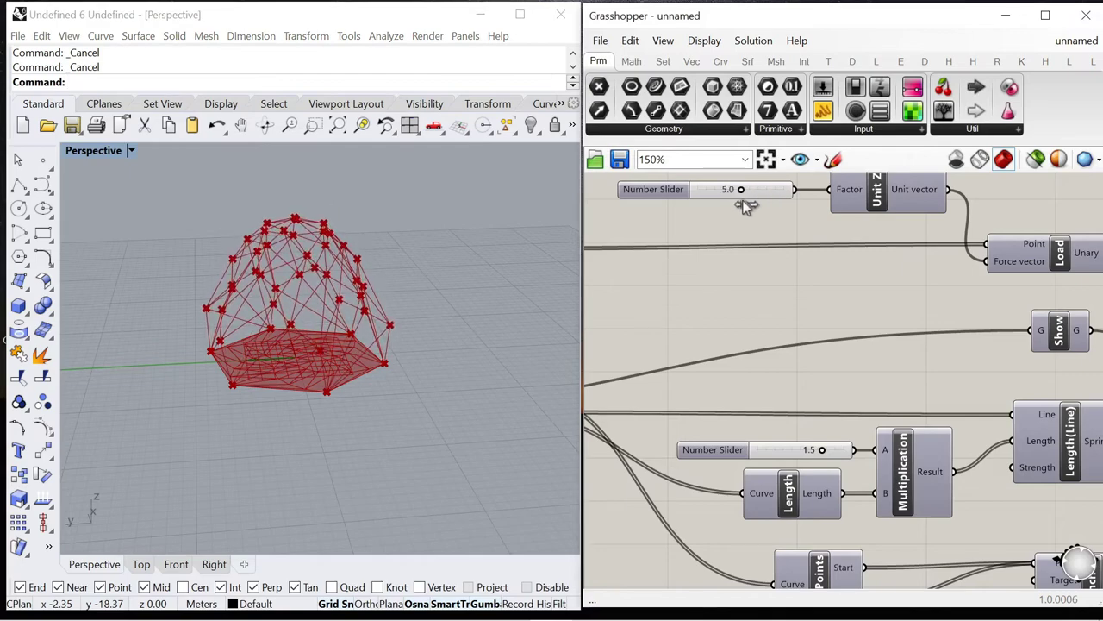
pyautogui.scroll(5, 288, 343)
pyautogui.moveTo(287, 343); pyautogui.dragTo(284, 301, button='right')
# Step: Set the length multiplier slider to 1.6 and inspect the dome from another angle
pyautogui.scroll(-3, 809, 380)
pyautogui.scroll(5, 808, 380)
pyautogui.moveTo(781, 387); pyautogui.dragTo(788, 388)
pyautogui.moveTo(327, 336); pyautogui.dragTo(307, 395, button='right')
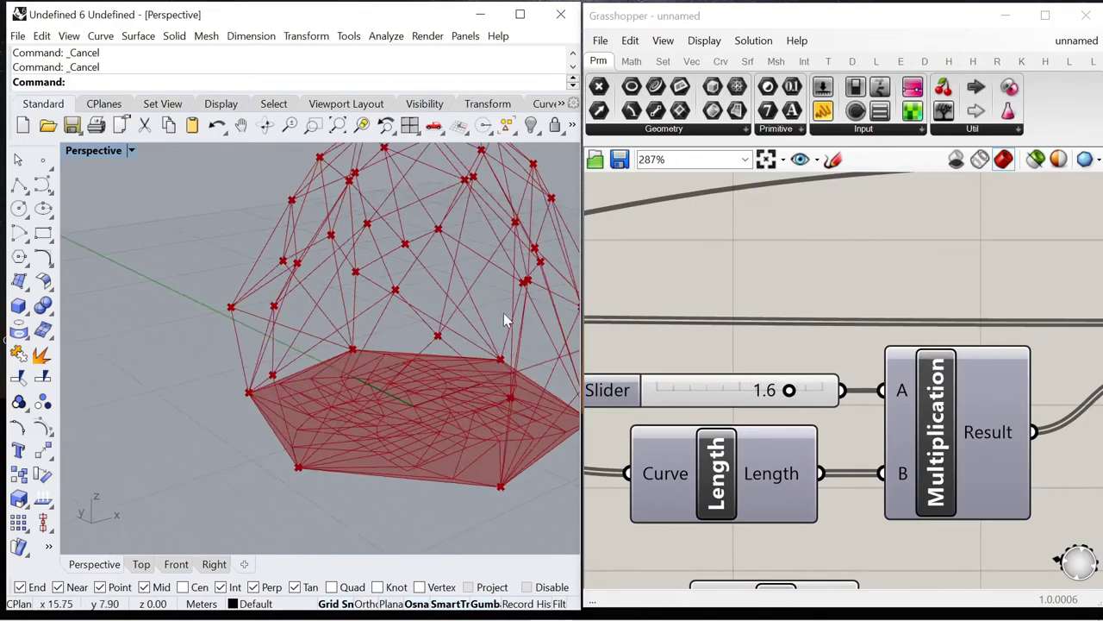
# Step: Turn off the preview of the Delaunay Mesh component
pyautogui.scroll(-6, 504, 314)
pyautogui.scroll(-8, 940, 312)
pyautogui.scroll(3, 726, 311)
pyautogui.moveTo(729, 313); pyautogui.dragTo(750, 320, button='right')
pyautogui.click(749, 317)
pyautogui.rightClick(841, 379)
pyautogui.click(884, 405)
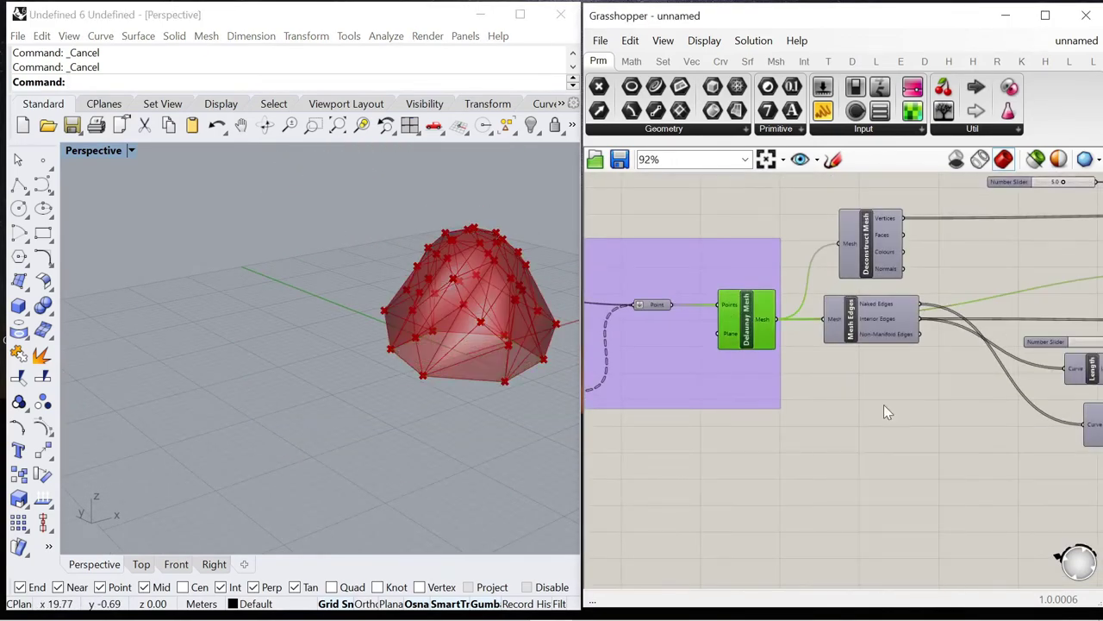
pyautogui.click(884, 400)
pyautogui.scroll(-5, 874, 323)
pyautogui.scroll(3, 1052, 321)
pyautogui.moveTo(1052, 321); pyautogui.dragTo(902, 319, button='right')
pyautogui.scroll(3, 880, 325)
pyautogui.click(868, 317)
pyautogui.click(934, 254)
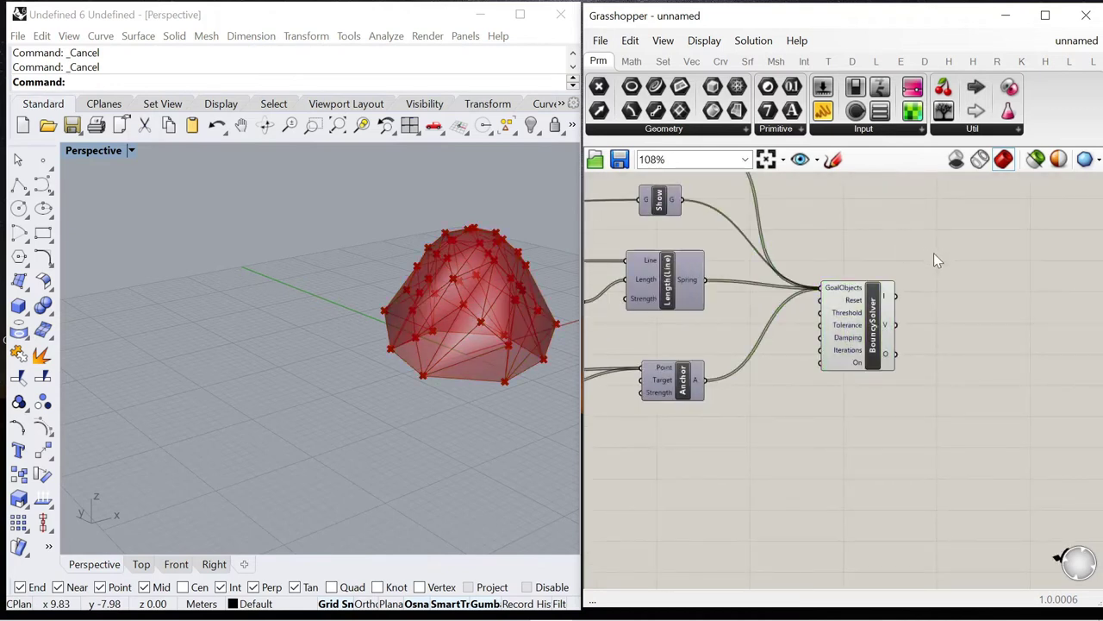
# Step: Turn on the preview of all components from Deconstruct Mesh through BouncySolver and gather them in one group
pyautogui.scroll(-5, 927, 297)
pyautogui.scroll(1, 760, 220)
pyautogui.moveTo(760, 220); pyautogui.dragTo(1063, 405)
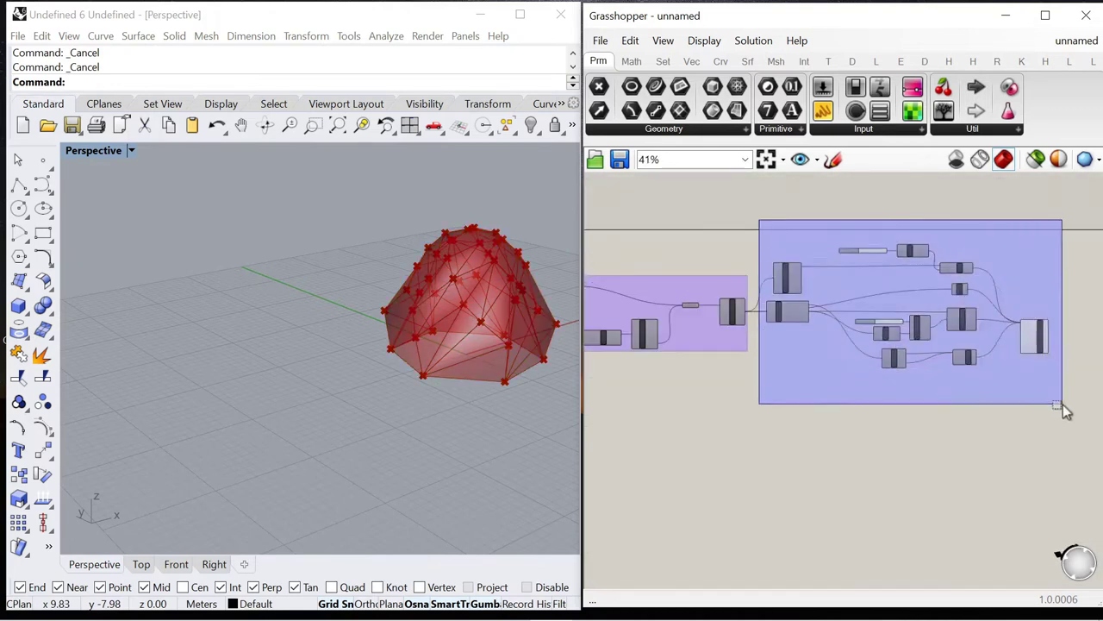
pyautogui.rightClick(984, 209)
pyautogui.click(1022, 234)
pyautogui.rightClick(1026, 204)
pyautogui.click(1013, 215)
pyautogui.rightClick(783, 249)
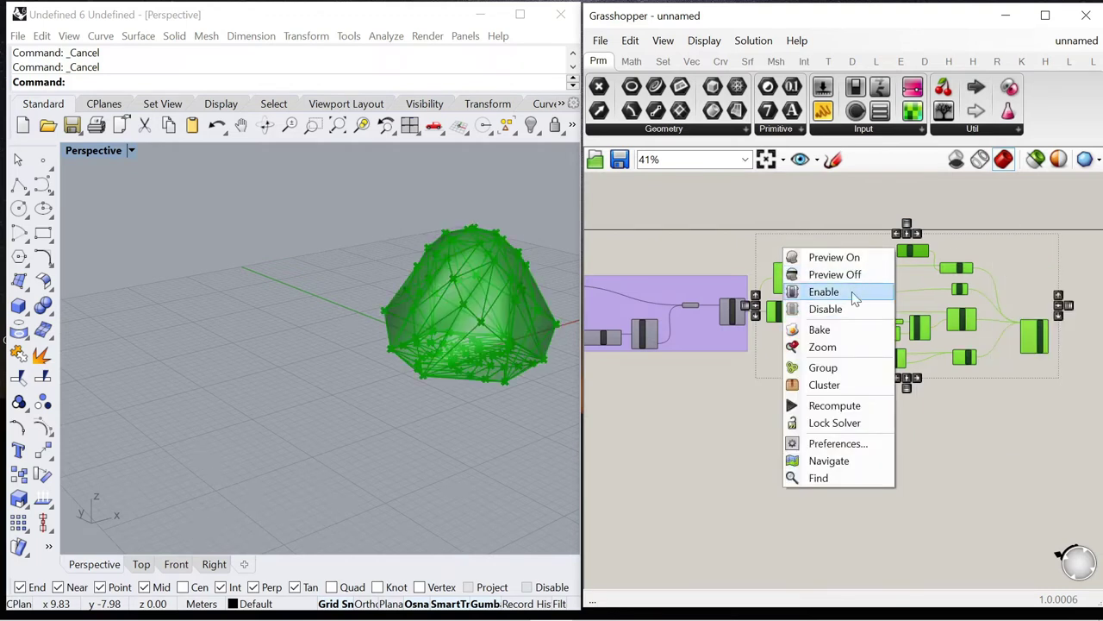
pyautogui.click(823, 368)
pyautogui.click(832, 271)
# Step: Turn off the preview of every component in the new Kangaroo group
pyautogui.scroll(-2, 1000, 386)
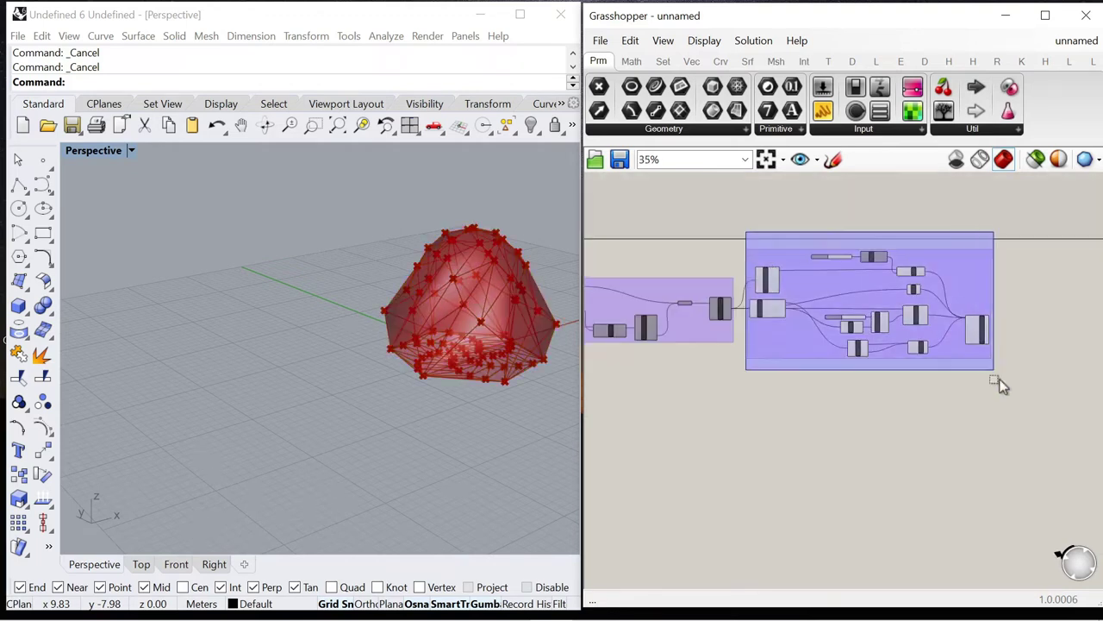
pyautogui.moveTo(1000, 378); pyautogui.dragTo(1002, 381)
pyautogui.middleClick(1048, 190)
pyautogui.click(1033, 217)
# Step: Turn the preview back on for BouncySolver only and view the resulting dome from the side
pyautogui.click(941, 329)
pyautogui.rightClick(991, 232)
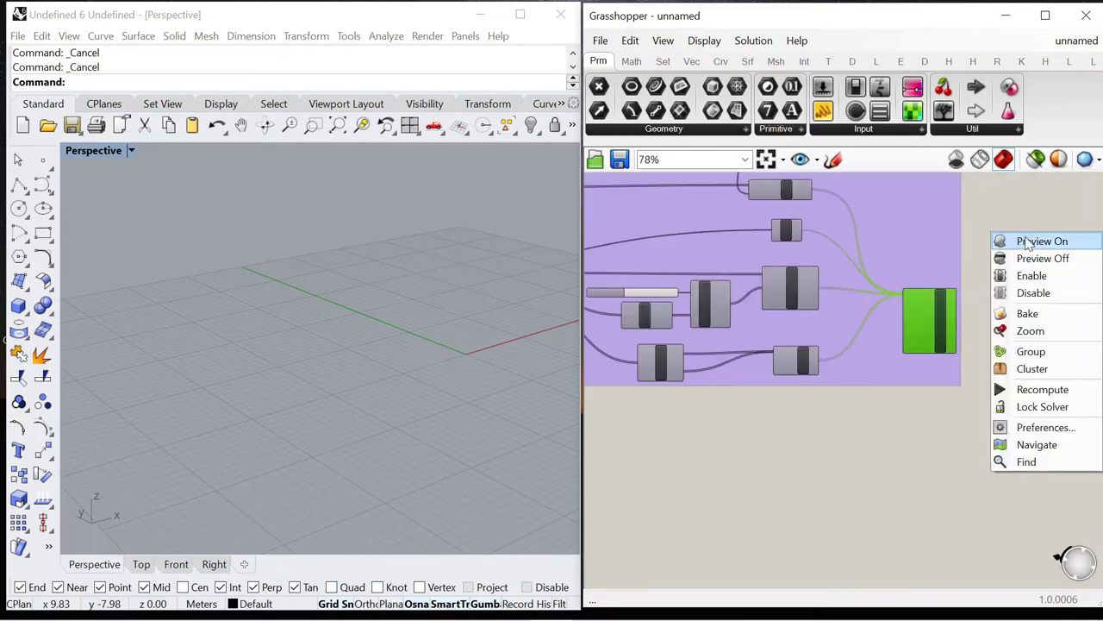
pyautogui.click(1024, 242)
pyautogui.click(1017, 255)
pyautogui.scroll(4, 963, 315)
pyautogui.moveTo(470, 371); pyautogui.dragTo(320, 350, button='right')
pyautogui.click(866, 344)
pyautogui.click(990, 317)
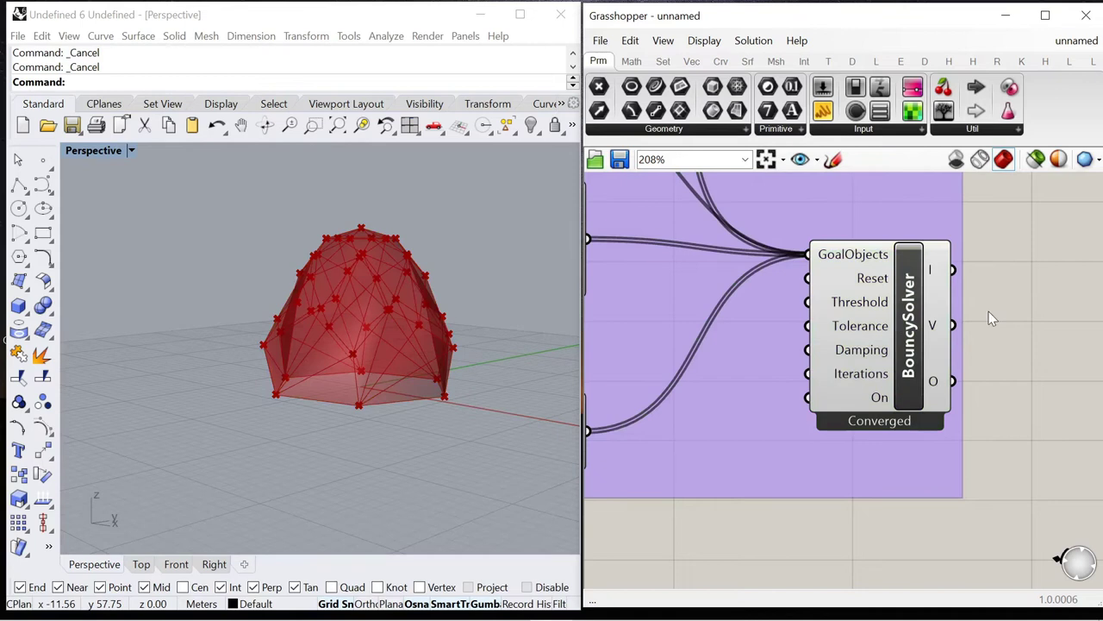
# Step: Add a List Item component beside BouncySolver with its List input fed by the O output
pyautogui.scroll(-3, 870, 335)
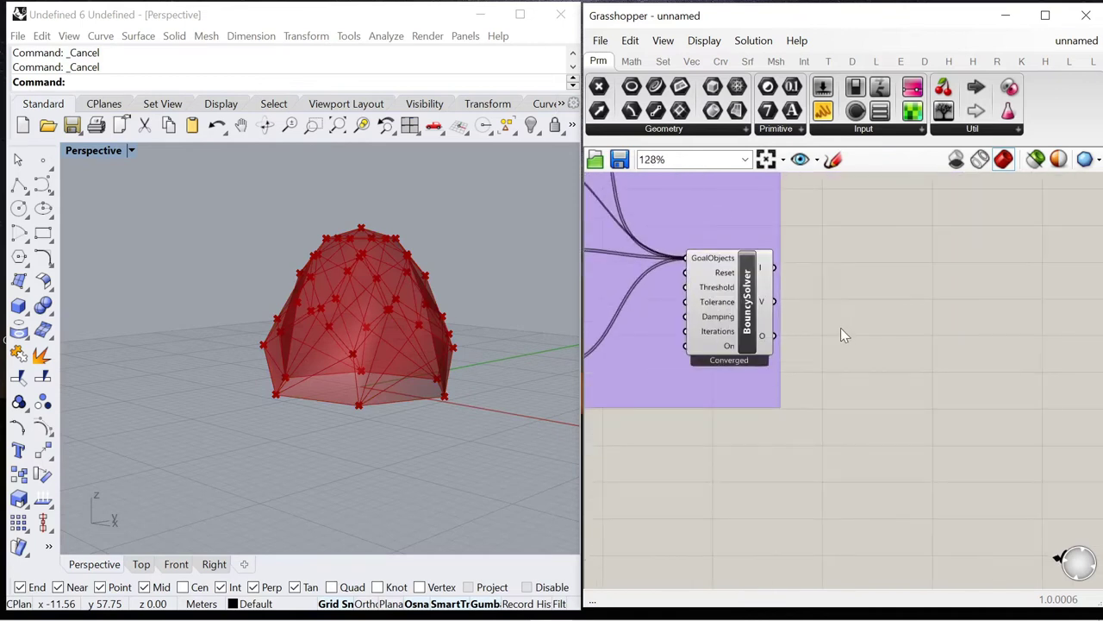
pyautogui.scroll(1, 845, 331)
pyautogui.doubleClick(871, 350)
pyautogui.write('listitem')
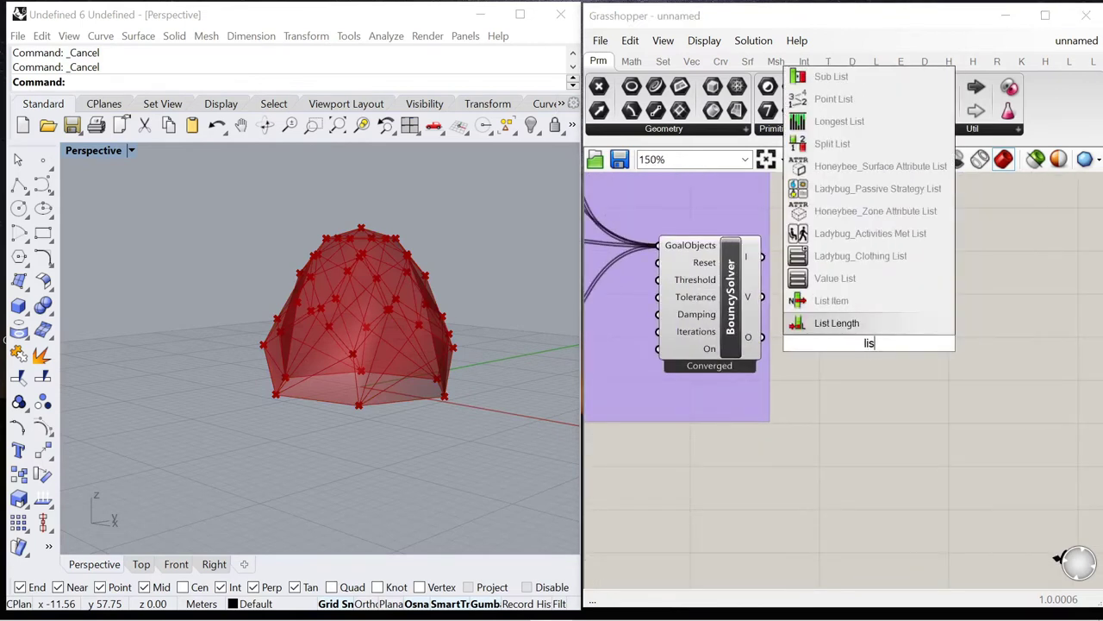
pyautogui.click(827, 324)
pyautogui.moveTo(819, 342); pyautogui.dragTo(953, 364)
# Step: Add a Panel, connect BouncySolver's O output to it, and position List Item clear of the Panel
pyautogui.doubleClick(833, 482)
pyautogui.write('panel')
pyautogui.press('Return')
pyautogui.moveTo(762, 409); pyautogui.dragTo(884, 449)
pyautogui.click(926, 364)
pyautogui.scroll(-3, 840, 322)
pyautogui.scroll(2, 944, 349)
pyautogui.moveTo(886, 348); pyautogui.dragTo(922, 343)
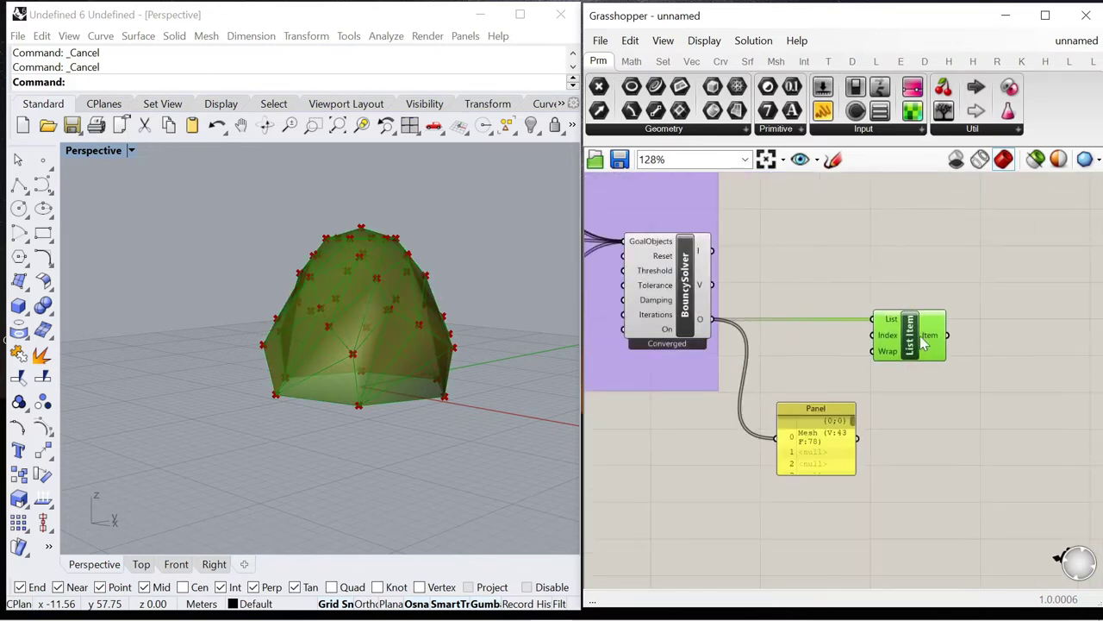
# Step: Add a Deconstruct Mesh component after List Item and connect Item to its Mesh input
pyautogui.doubleClick(946, 420)
pyautogui.write('deconstruct ')
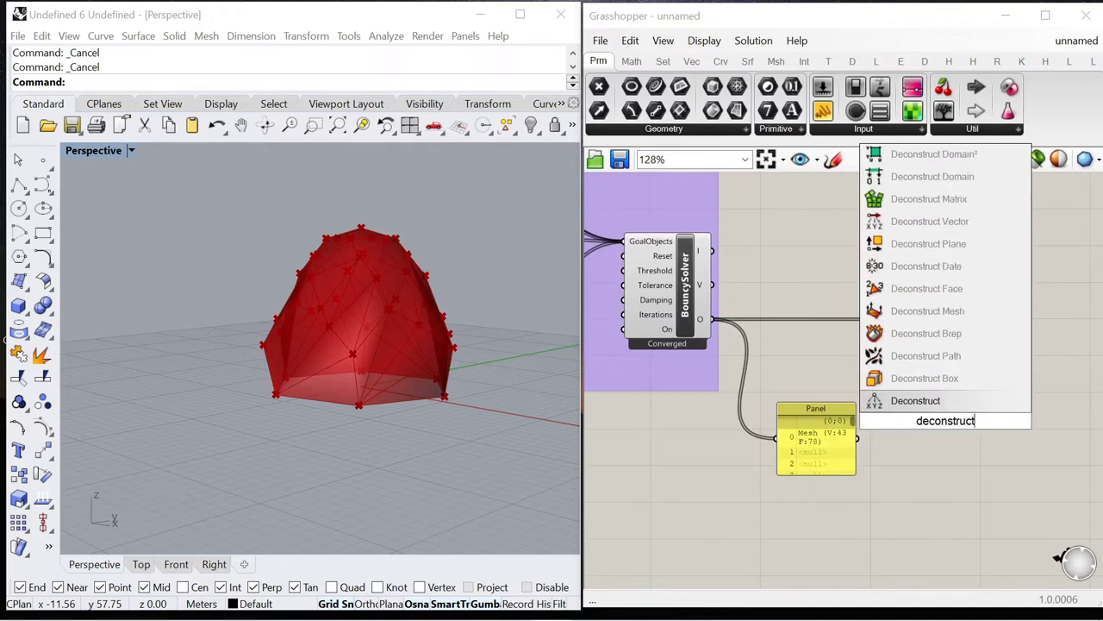
pyautogui.write('mes')
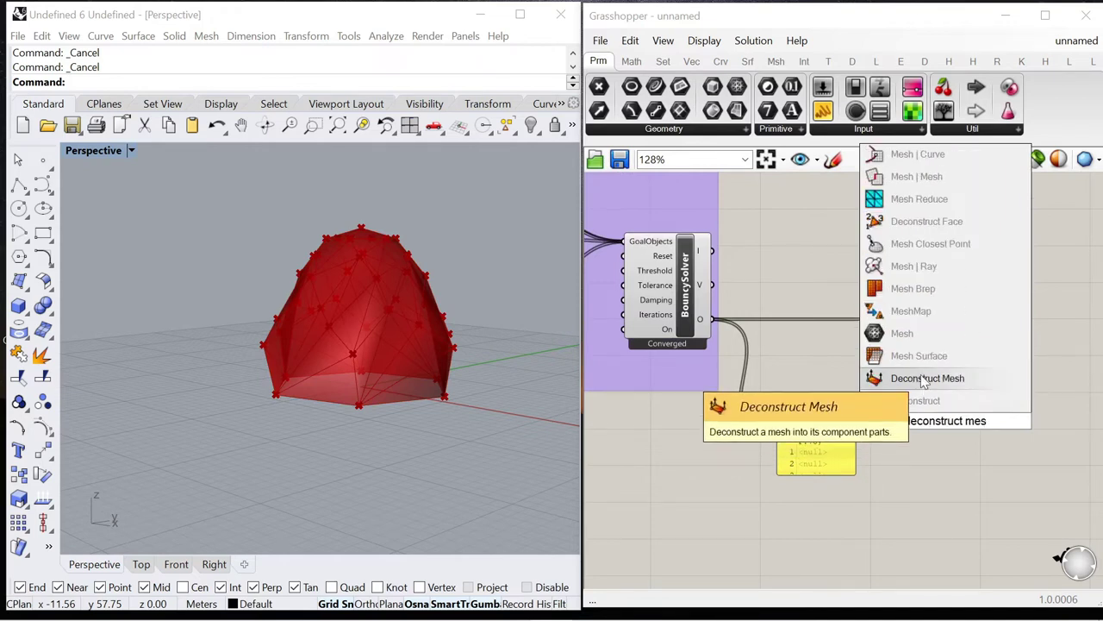
pyautogui.press('Return')
pyautogui.moveTo(896, 423); pyautogui.dragTo(901, 421)
pyautogui.moveTo(943, 425); pyautogui.dragTo(1024, 340)
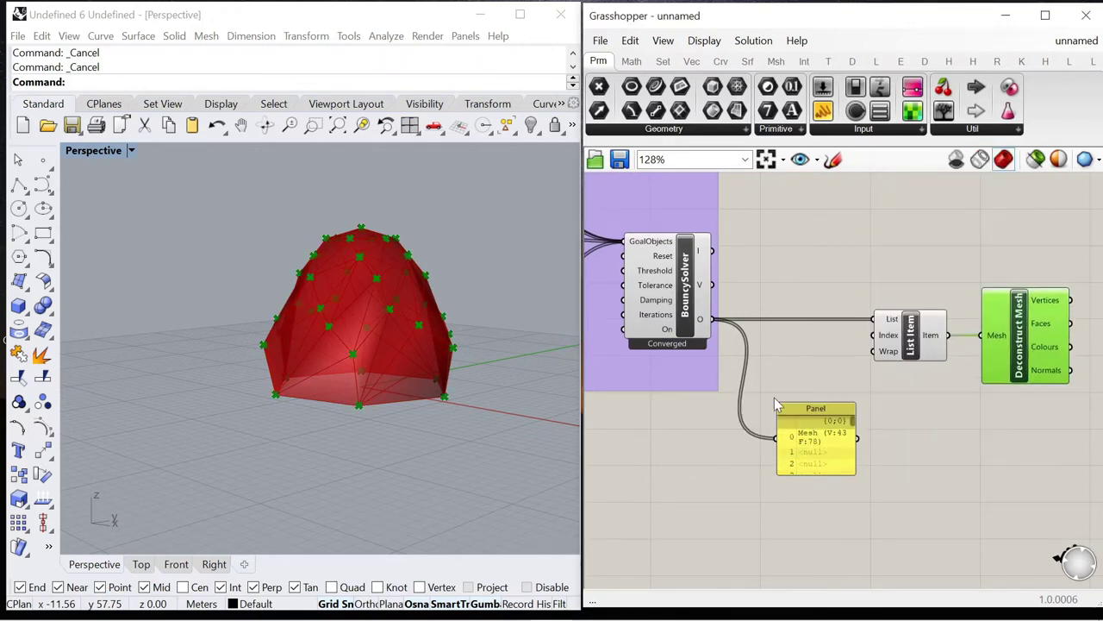
pyautogui.moveTo(1037, 308); pyautogui.dragTo(811, 325, button='right')
pyautogui.scroll(2, 811, 325)
pyautogui.click(942, 345)
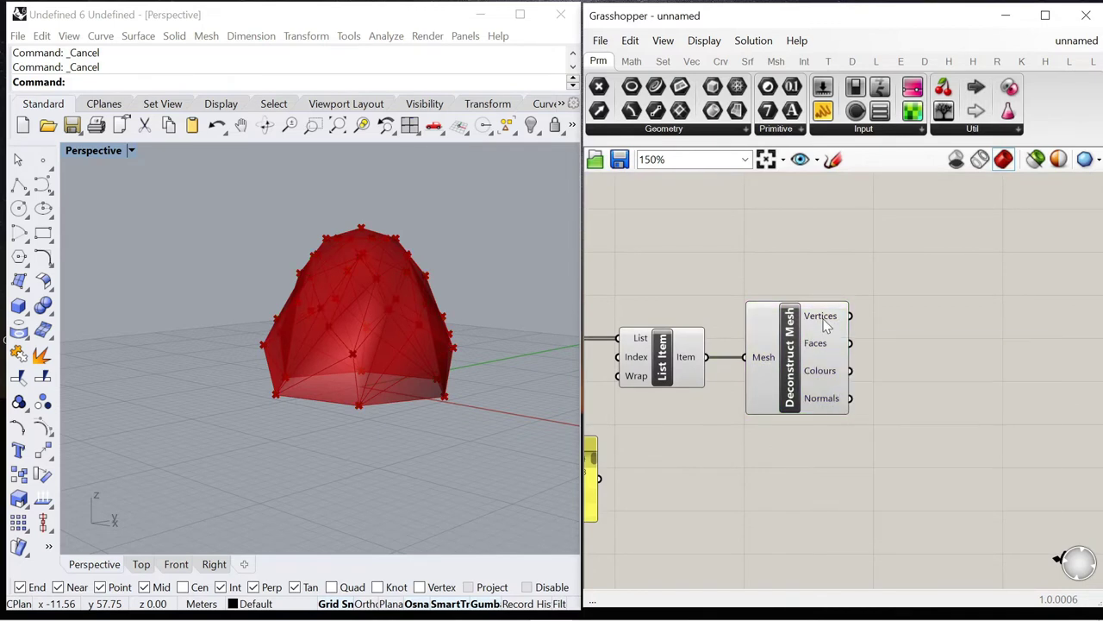
# Step: Examine the Faces and Vertices lists output by the new Deconstruct Mesh component
pyautogui.moveTo(816, 345)
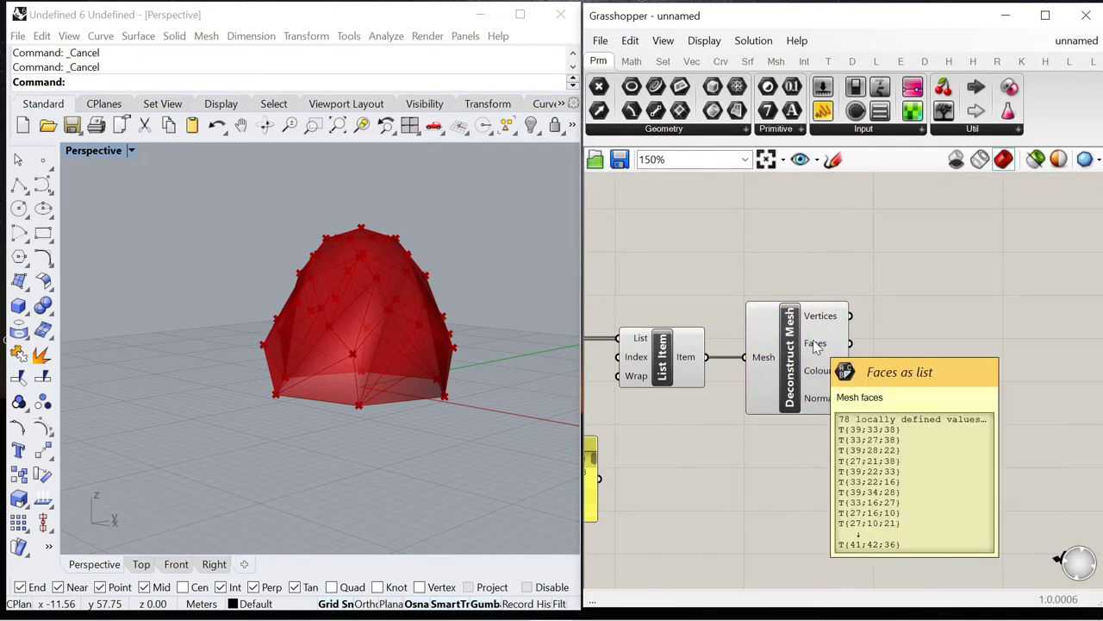
pyautogui.scroll(-1, 767, 362)
pyautogui.moveTo(785, 369); pyautogui.dragTo(804, 369)
pyautogui.click(840, 444)
pyautogui.moveTo(834, 325)
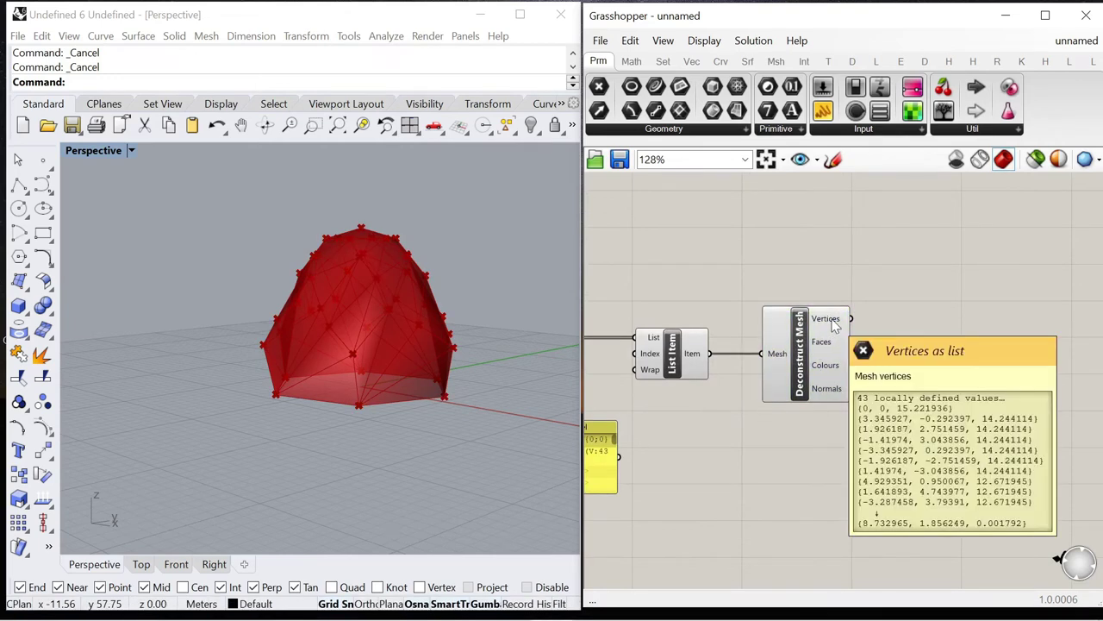
pyautogui.moveTo(823, 343)
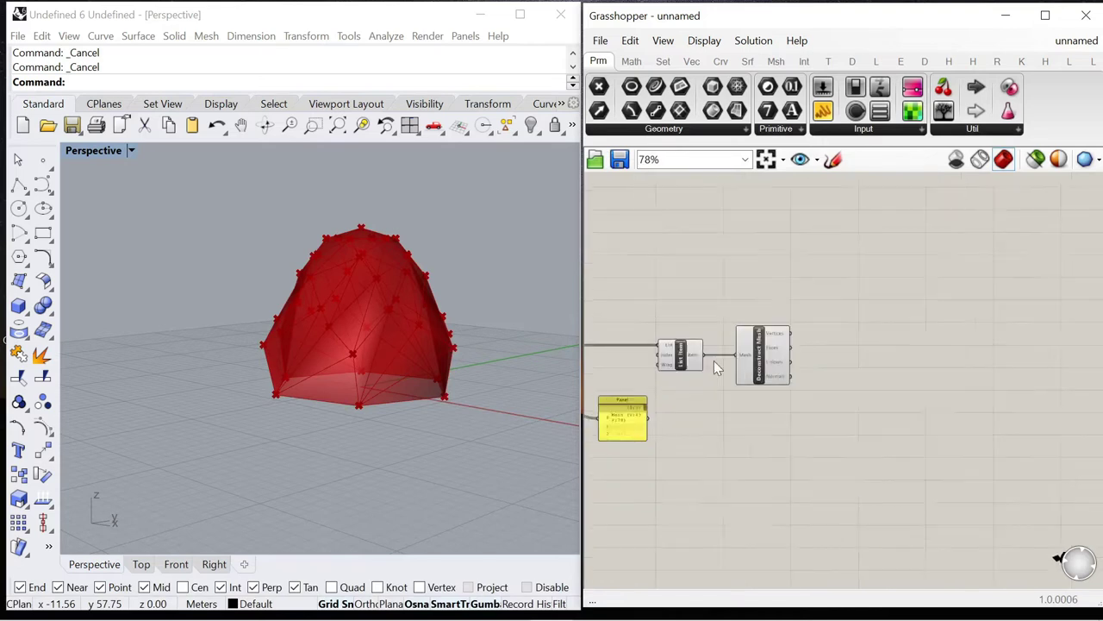
# Step: Add a 4Point Surface component and place it well beyond Deconstruct Mesh, leaving space between them
pyautogui.scroll(2, 775, 366)
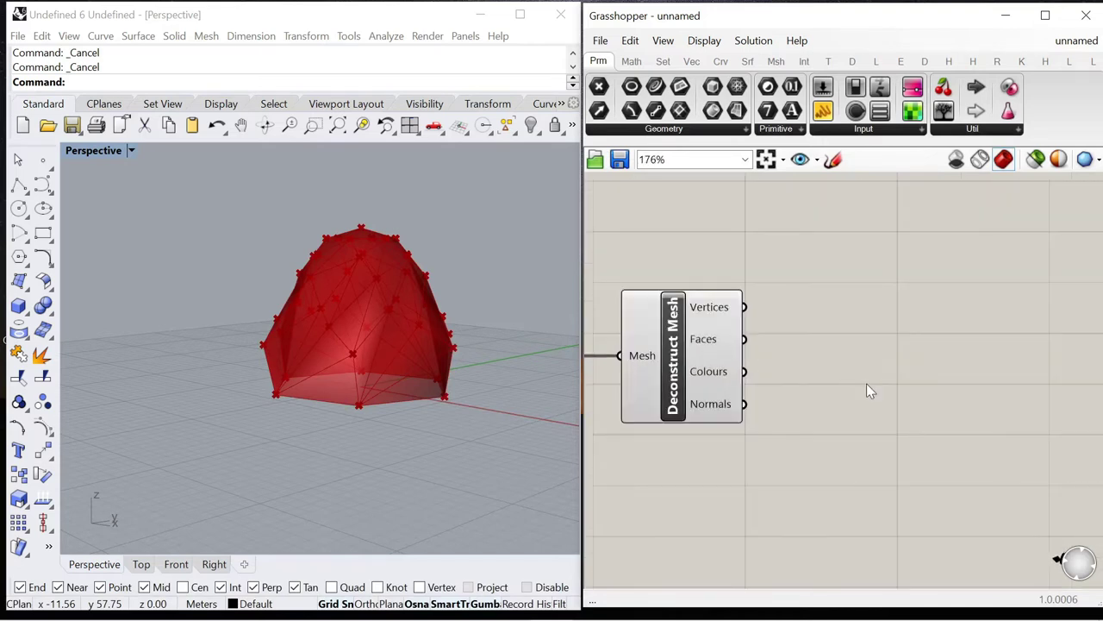
pyautogui.doubleClick(866, 383)
pyautogui.write('4point')
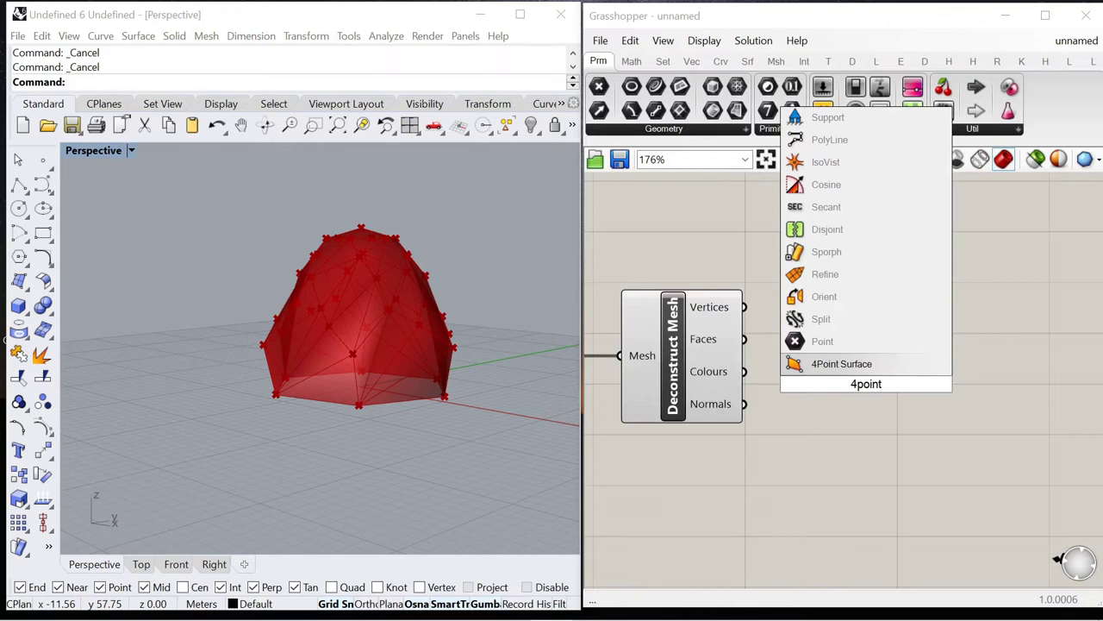
pyautogui.click(841, 364)
pyautogui.moveTo(829, 344); pyautogui.dragTo(978, 312)
pyautogui.scroll(-1, 933, 310)
pyautogui.moveTo(664, 294)
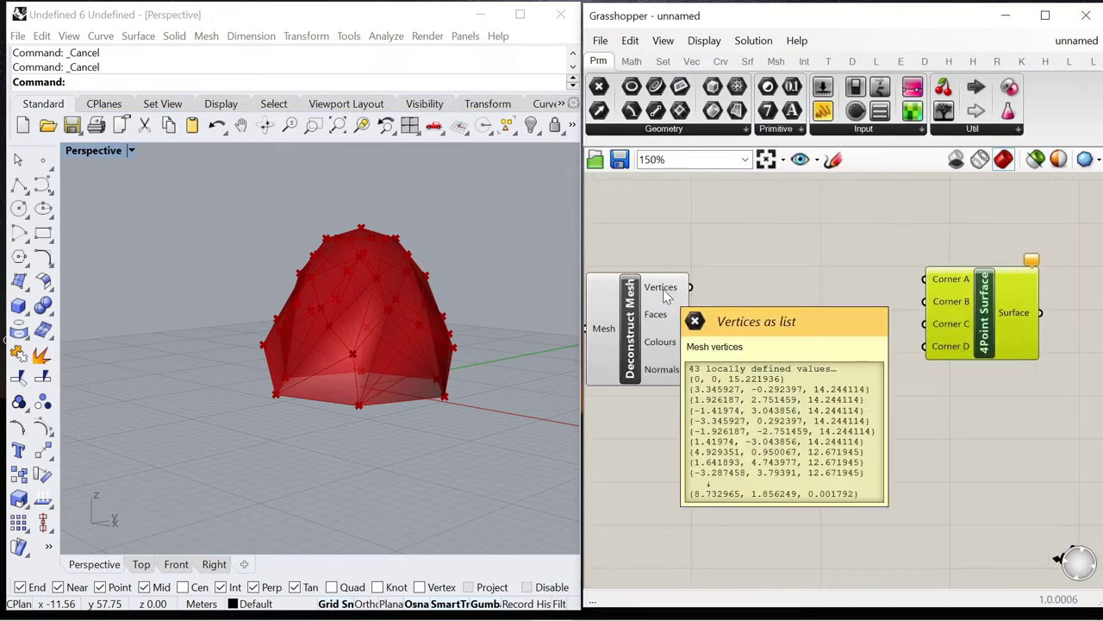
# Step: Add a List Item component, connect Vertices to its List input, and space it between Deconstruct Mesh and 4Point Surface
pyautogui.doubleClick(756, 315)
pyautogui.write('list')
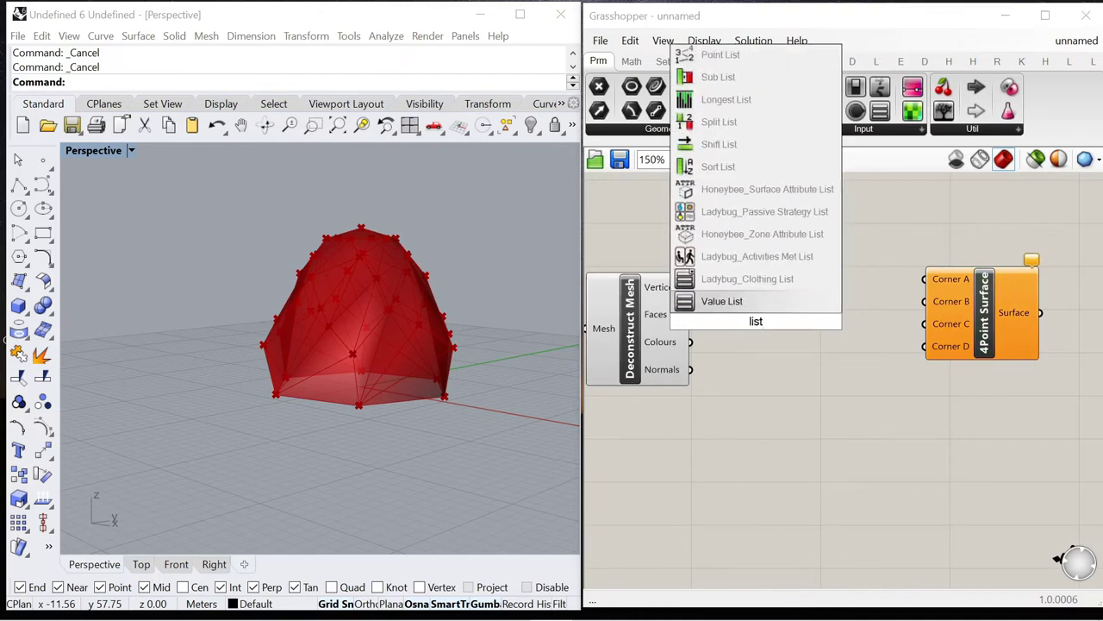
pyautogui.write(' item')
pyautogui.click(718, 301)
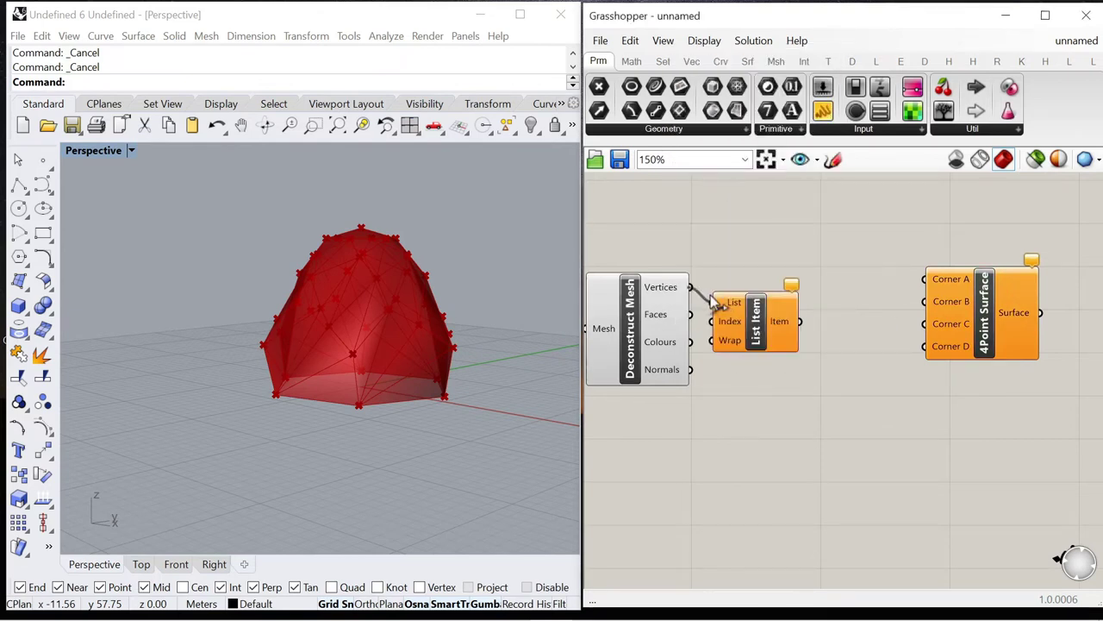
pyautogui.moveTo(711, 296); pyautogui.dragTo(714, 302)
pyautogui.scroll(-3, 747, 309)
pyautogui.scroll(2, 918, 331)
pyautogui.moveTo(910, 327); pyautogui.dragTo(998, 329)
pyautogui.moveTo(682, 315); pyautogui.dragTo(808, 308)
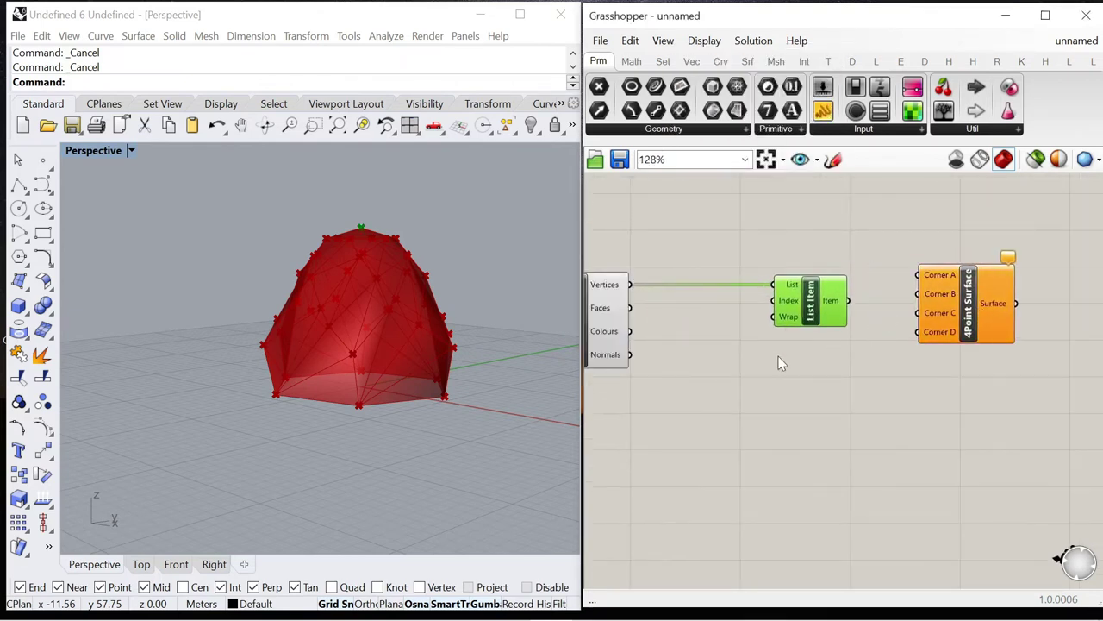
# Step: Add a Deconstruct Face component below List Item and connect Deconstruct Mesh's Faces output to it
pyautogui.scroll(3, 607, 288)
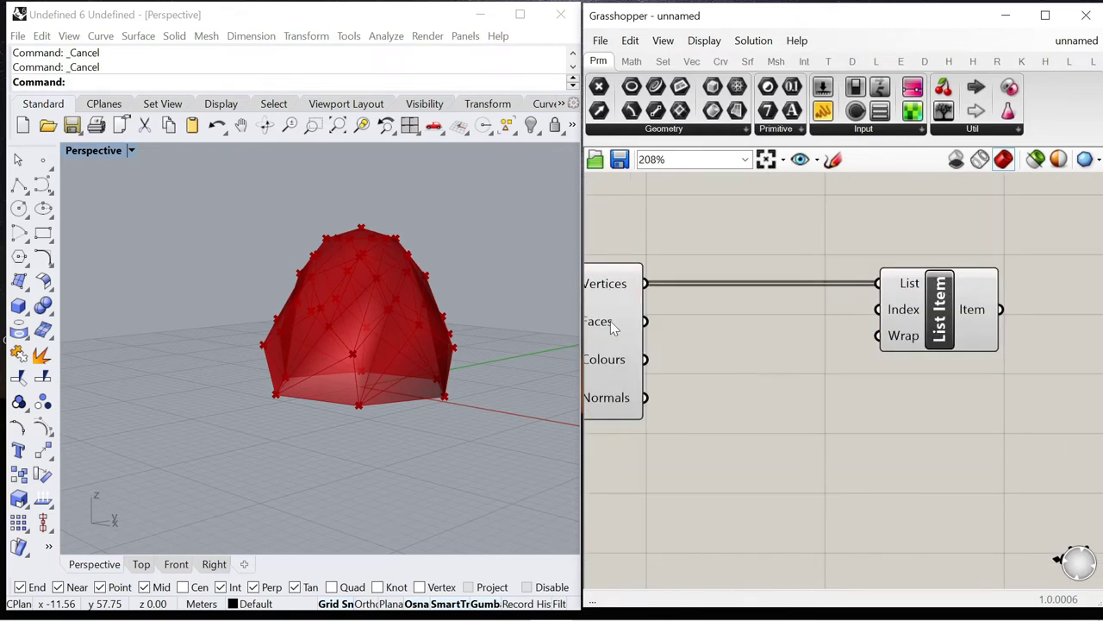
pyautogui.moveTo(611, 325)
pyautogui.scroll(-2, 767, 317)
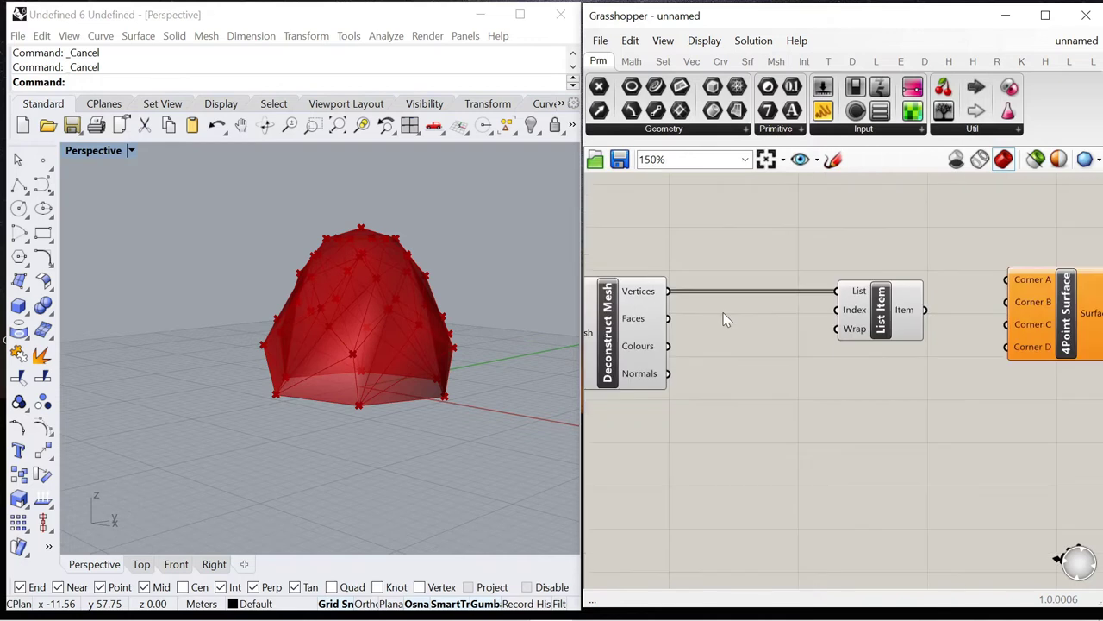
pyautogui.doubleClick(724, 319)
pyautogui.write('deco')
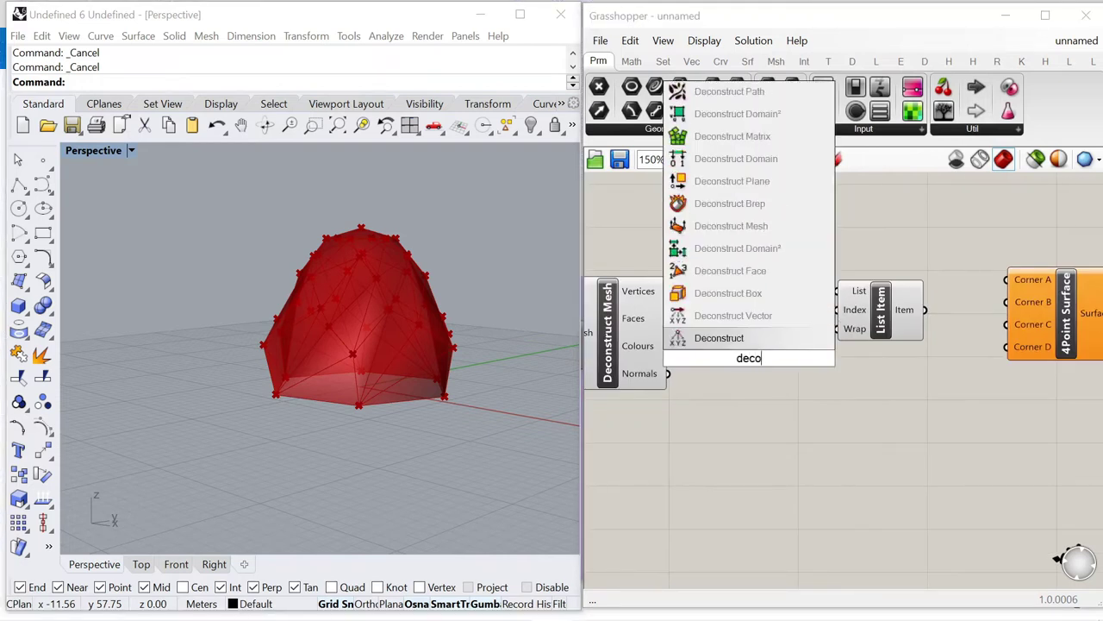
pyautogui.write('nstruct face')
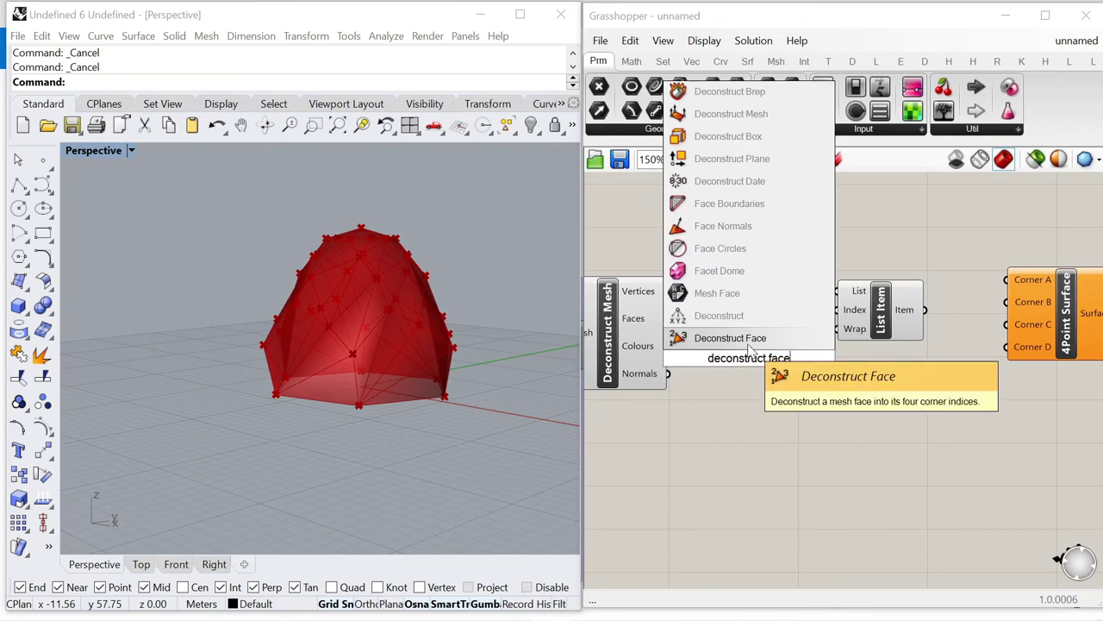
pyautogui.press('Return')
pyautogui.moveTo(697, 361); pyautogui.dragTo(740, 477)
pyautogui.moveTo(782, 426)
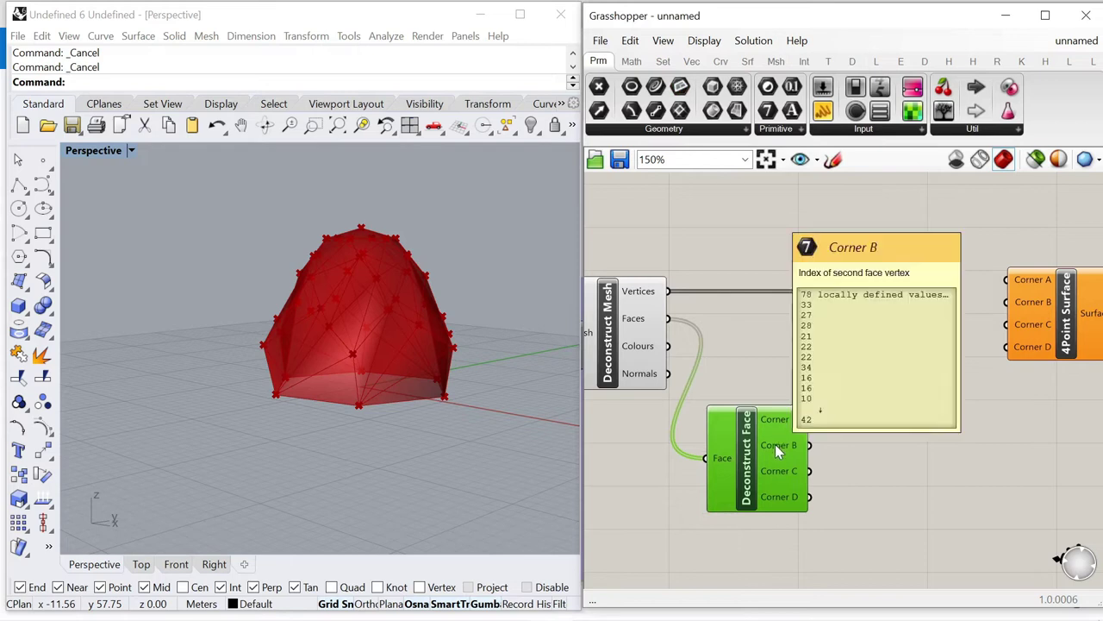
# Step: Graft the Corner A, Corner B and Corner C outputs of Deconstruct Face
pyautogui.moveTo(845, 401); pyautogui.dragTo(803, 425, button='right')
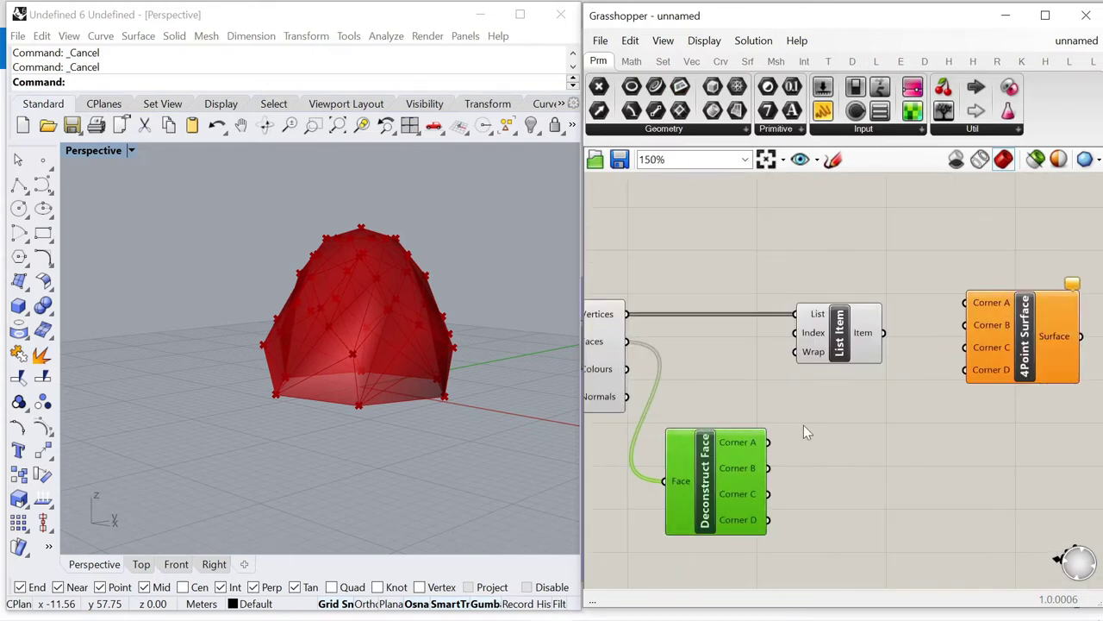
pyautogui.moveTo(834, 358); pyautogui.dragTo(848, 358)
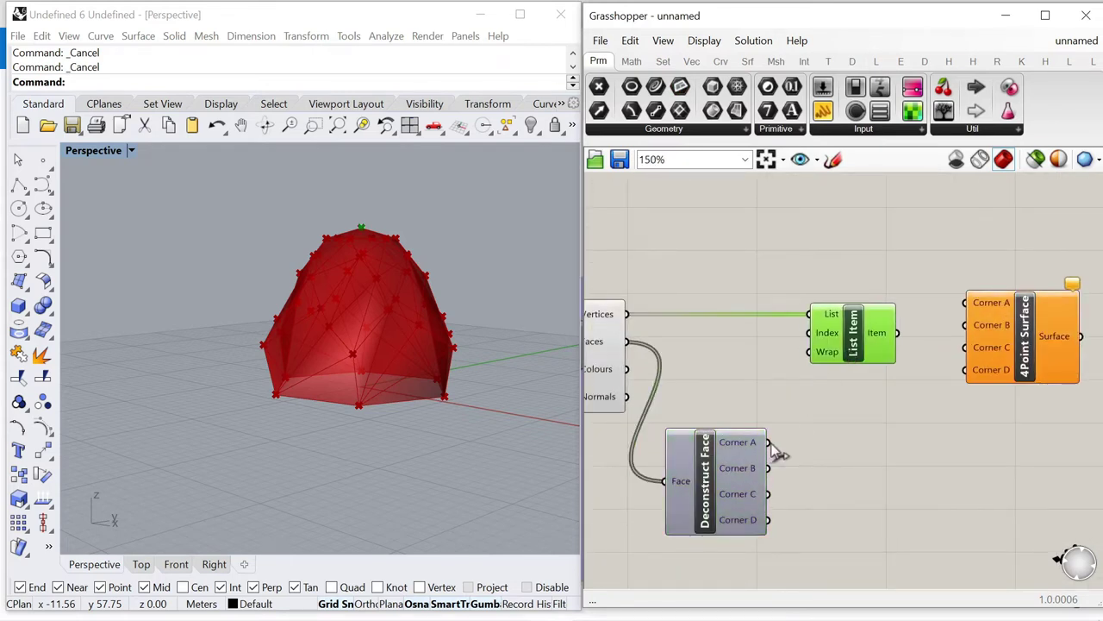
pyautogui.rightClick(731, 442)
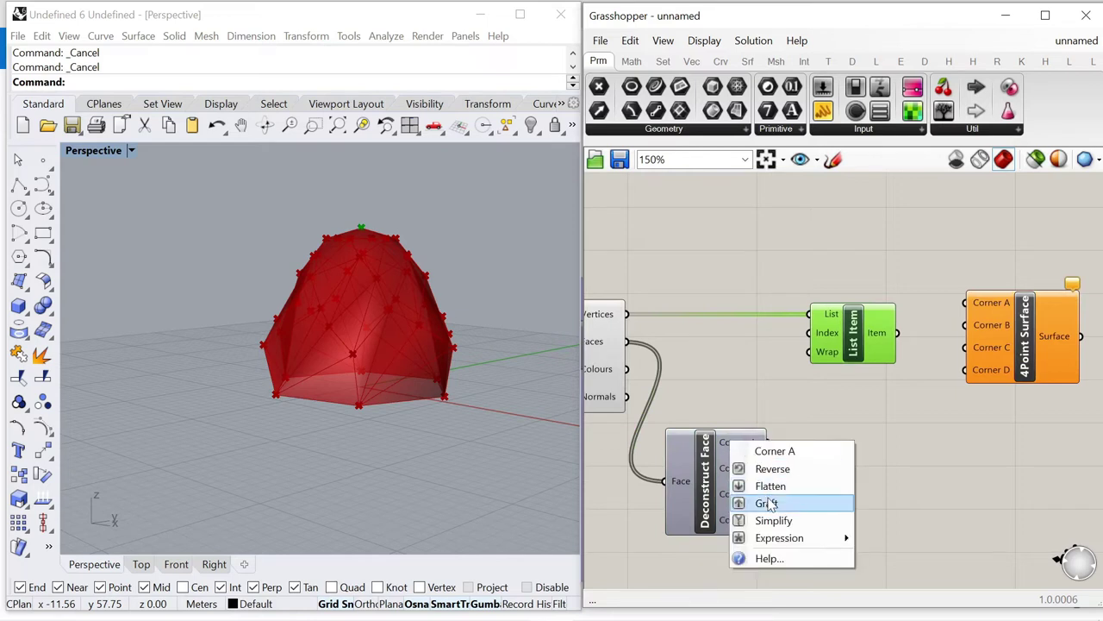
pyautogui.click(771, 503)
pyautogui.rightClick(739, 473)
pyautogui.click(776, 532)
pyautogui.rightClick(742, 495)
pyautogui.click(776, 558)
# Step: Connect Corner A to List Item's Index, then duplicate List Item below it with Corner B as its Index
pyautogui.scroll(-2, 787, 335)
pyautogui.moveTo(787, 336); pyautogui.dragTo(708, 333, button='right')
pyautogui.moveTo(912, 346); pyautogui.dragTo(985, 348)
pyautogui.moveTo(755, 336); pyautogui.dragTo(814, 335)
pyautogui.moveTo(647, 450); pyautogui.dragTo(676, 438)
pyautogui.keyDown('alt'); pyautogui.moveTo(809, 339); pyautogui.dragTo(826, 404); pyautogui.keyUp('alt')
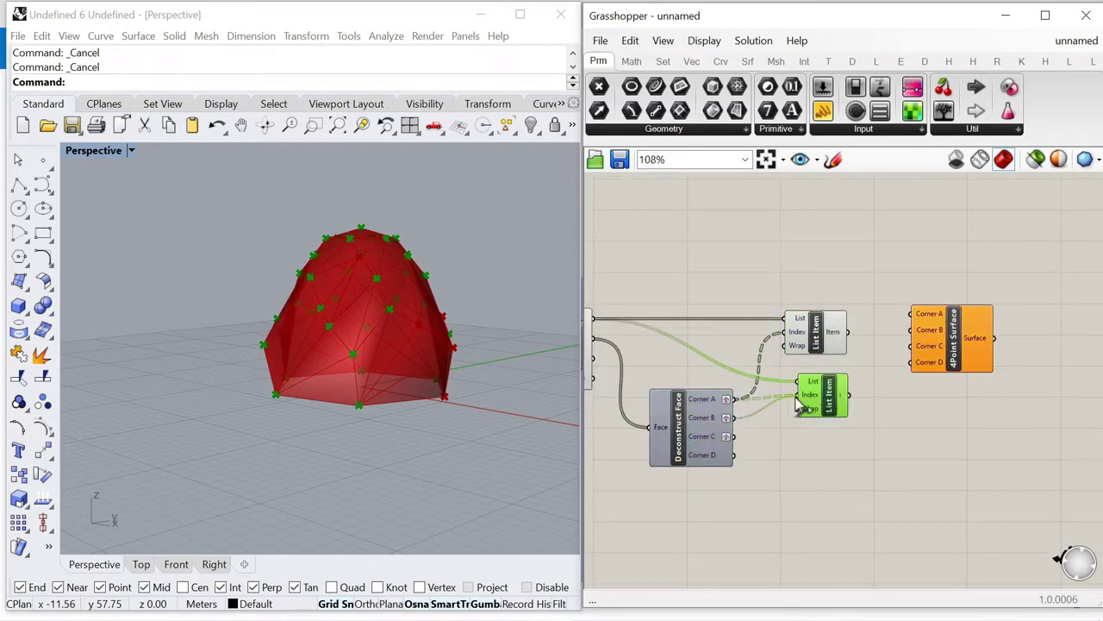
# Step: Make a third List Item copy that uses Corner C as its Index and stack the three copies neatly
pyautogui.moveTo(815, 338); pyautogui.dragTo(825, 335)
pyautogui.click(821, 398)
pyautogui.keyDown('alt'); pyautogui.moveTo(821, 398); pyautogui.dragTo(803, 441); pyautogui.keyUp('alt')
pyautogui.moveTo(820, 333); pyautogui.dragTo(831, 301)
pyautogui.moveTo(826, 395); pyautogui.dragTo(843, 351)
pyautogui.moveTo(819, 447); pyautogui.dragTo(836, 412)
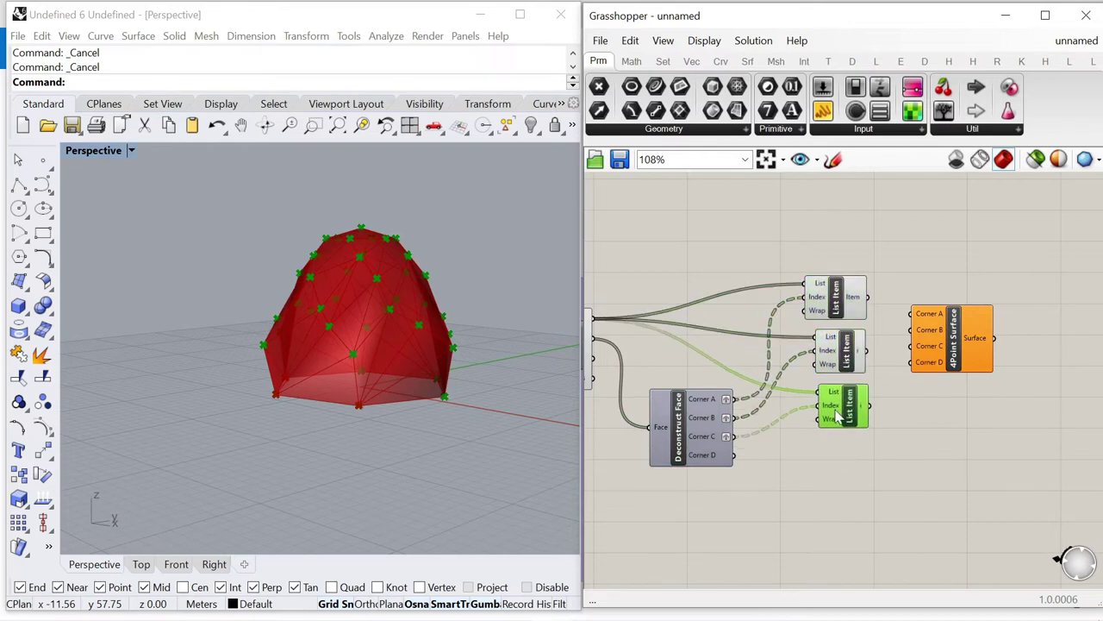
# Step: Connect the three List Item outputs to Corner A, Corner B and Corner C of 4Point Surface
pyautogui.moveTo(686, 444); pyautogui.dragTo(674, 440)
pyautogui.click(906, 391)
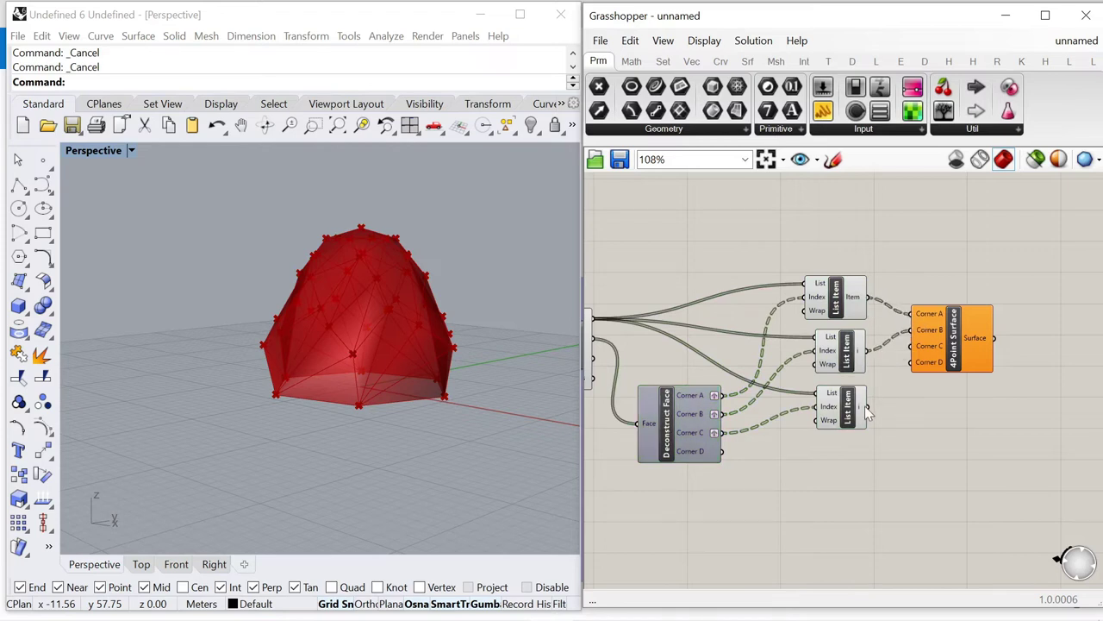
pyautogui.moveTo(910, 348); pyautogui.dragTo(912, 347)
pyautogui.click(953, 347)
# Step: Turn off the preview of BouncySolver and the components feeding 4Point Surface so that only the surfaces are displayed
pyautogui.scroll(-3, 984, 394)
pyautogui.moveTo(925, 466); pyautogui.dragTo(659, 315)
pyautogui.rightClick(719, 260)
pyautogui.click(742, 271)
pyautogui.scroll(-3, 908, 271)
pyautogui.click(907, 272)
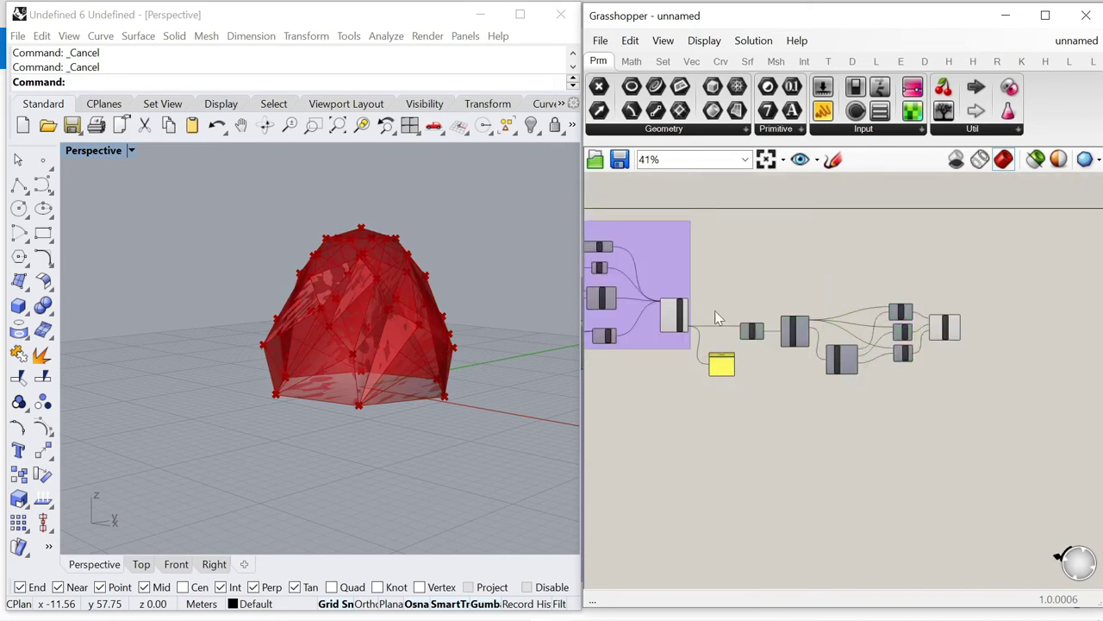
pyautogui.scroll(4, 692, 315)
pyautogui.click(662, 312)
pyautogui.rightClick(738, 255)
pyautogui.click(778, 281)
pyautogui.moveTo(373, 423); pyautogui.dragTo(365, 382, button='right')
pyautogui.scroll(-5, 907, 324)
pyautogui.scroll(7, 968, 332)
# Step: Add a Cull Index component well beyond 4Point Surface and connect Surface to its List input
pyautogui.moveTo(968, 332); pyautogui.dragTo(1010, 349)
pyautogui.click(665, 61)
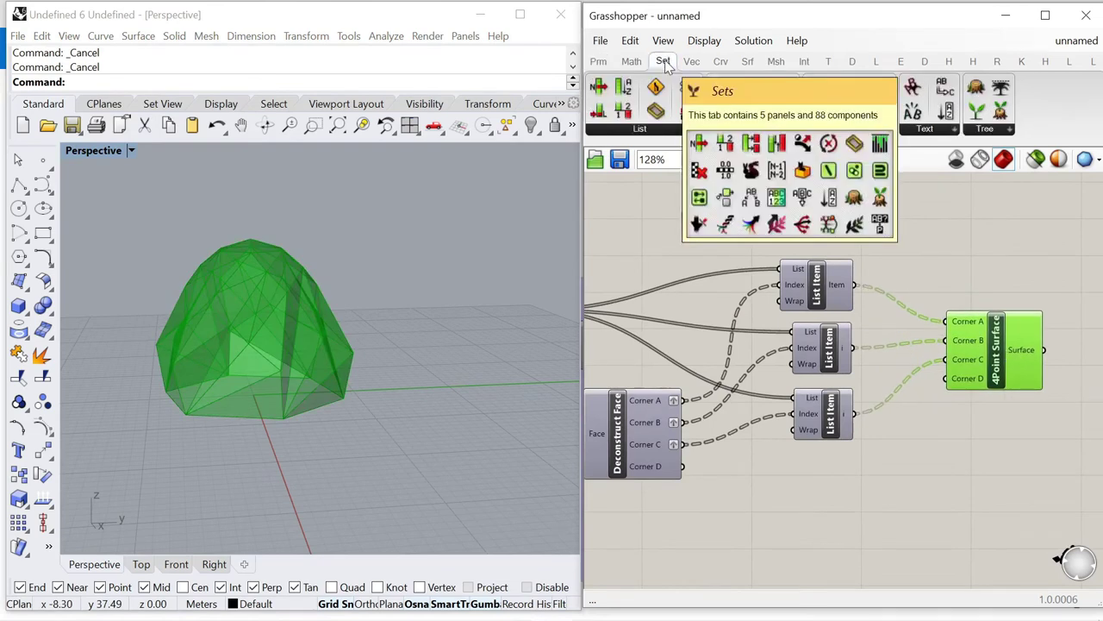
pyautogui.click(763, 129)
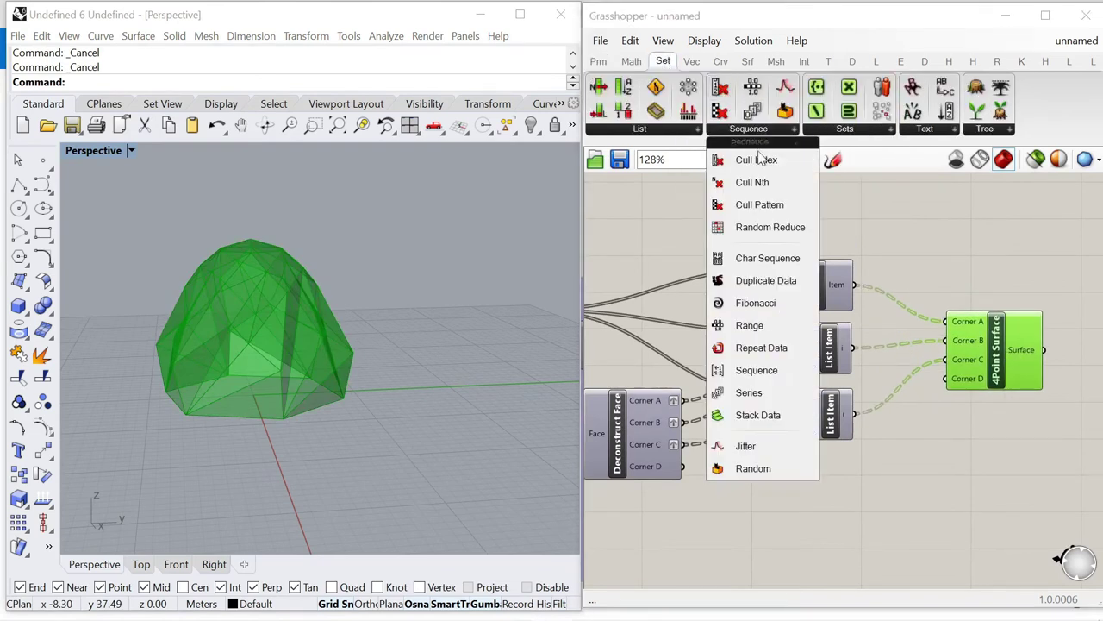
pyautogui.scroll(3, 875, 297)
pyautogui.moveTo(875, 303); pyautogui.dragTo(1008, 304)
pyautogui.click(758, 129)
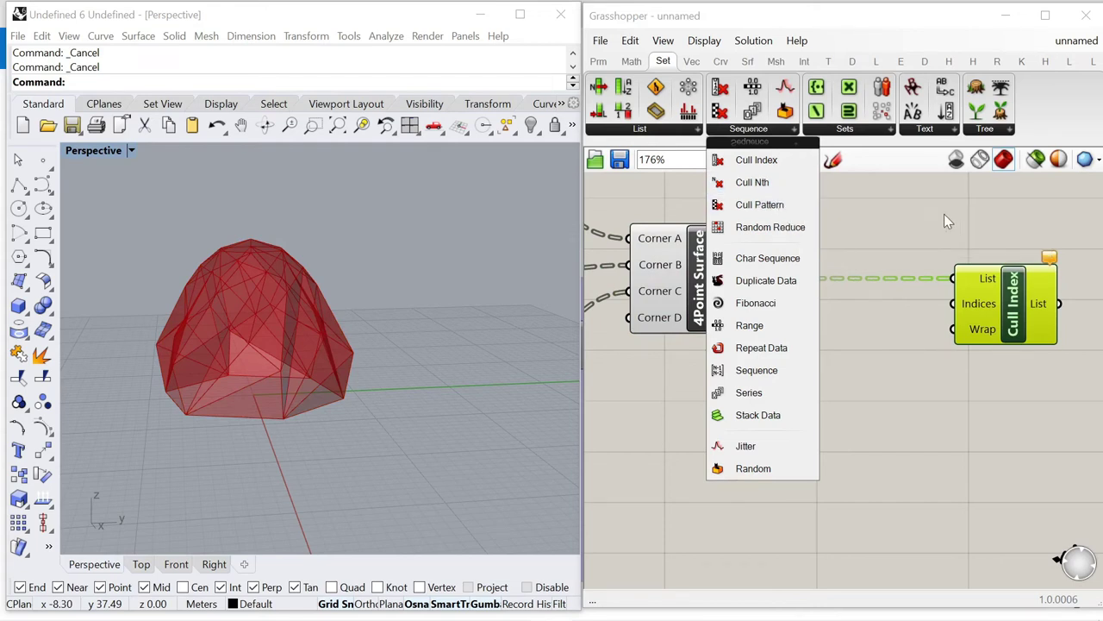
pyautogui.doubleClick(944, 213)
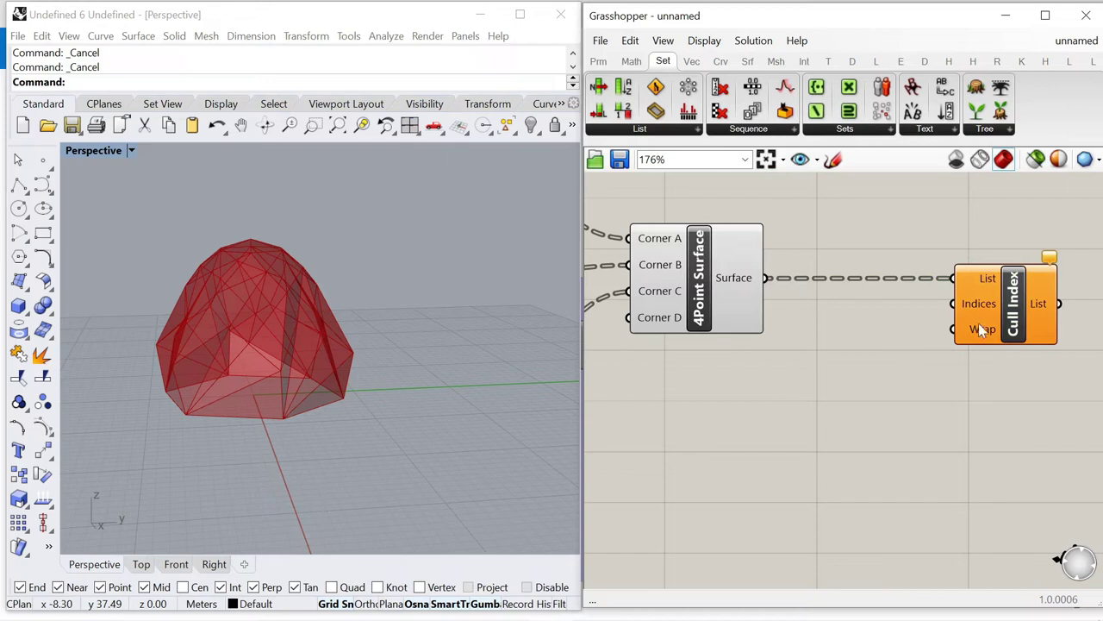
# Step: Flatten the List input of Cull Index
pyautogui.rightClick(984, 277)
pyautogui.click(956, 395)
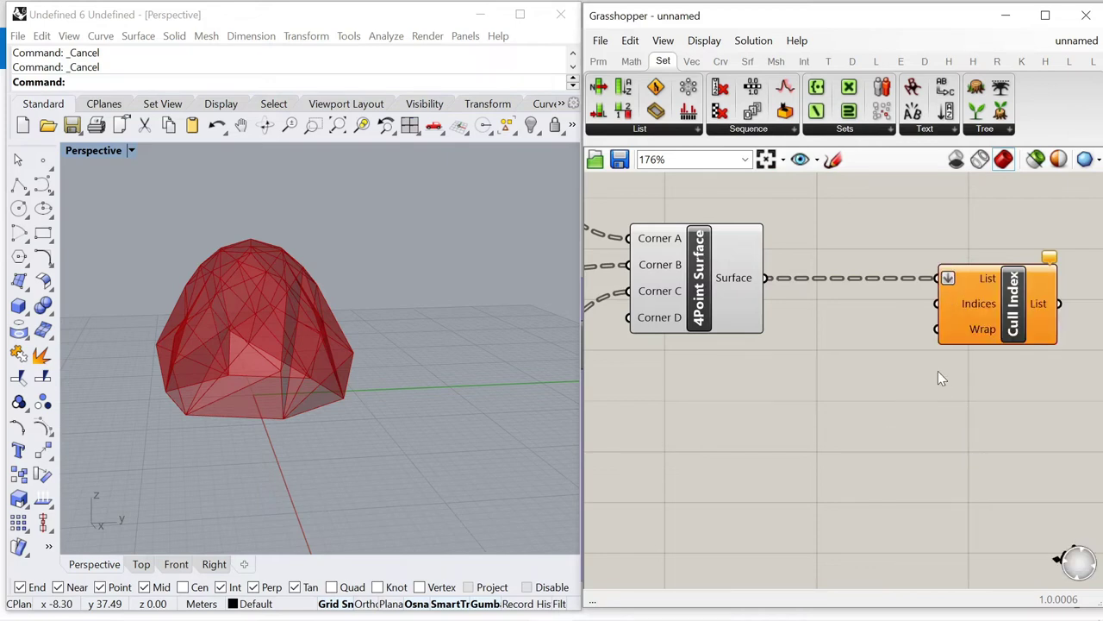
pyautogui.scroll(-4, 875, 394)
pyautogui.scroll(4, 761, 322)
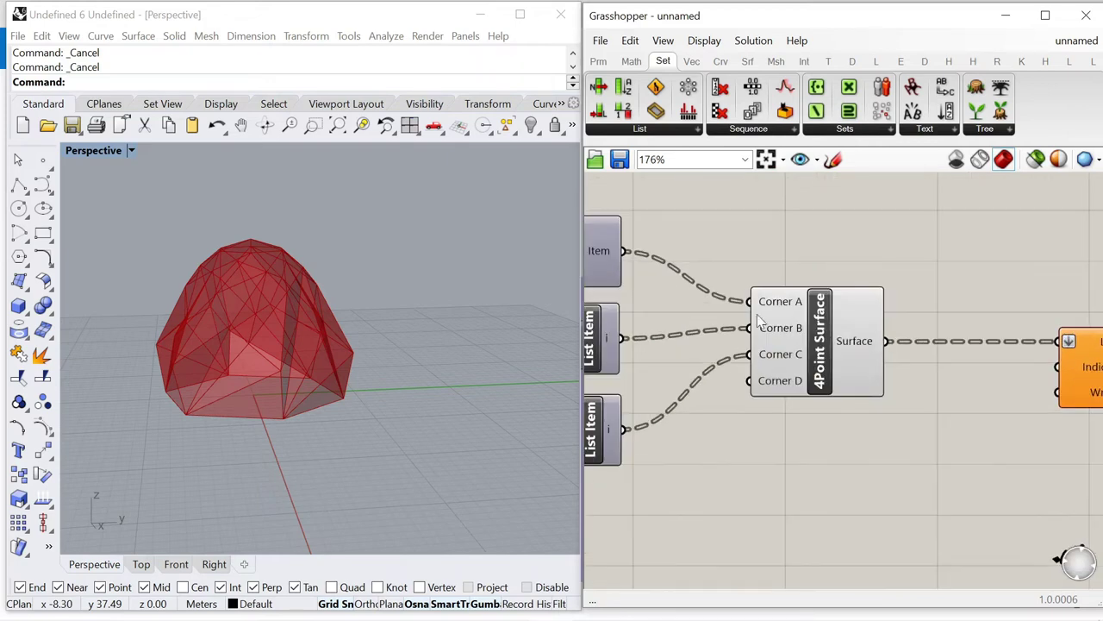
# Step: Add an Area component above the Surface wire and connect 4Point Surface's output to its Geometry input
pyautogui.click(762, 322)
pyautogui.scroll(-4, 705, 316)
pyautogui.scroll(3, 852, 306)
pyautogui.doubleClick(852, 306)
pyautogui.write('area')
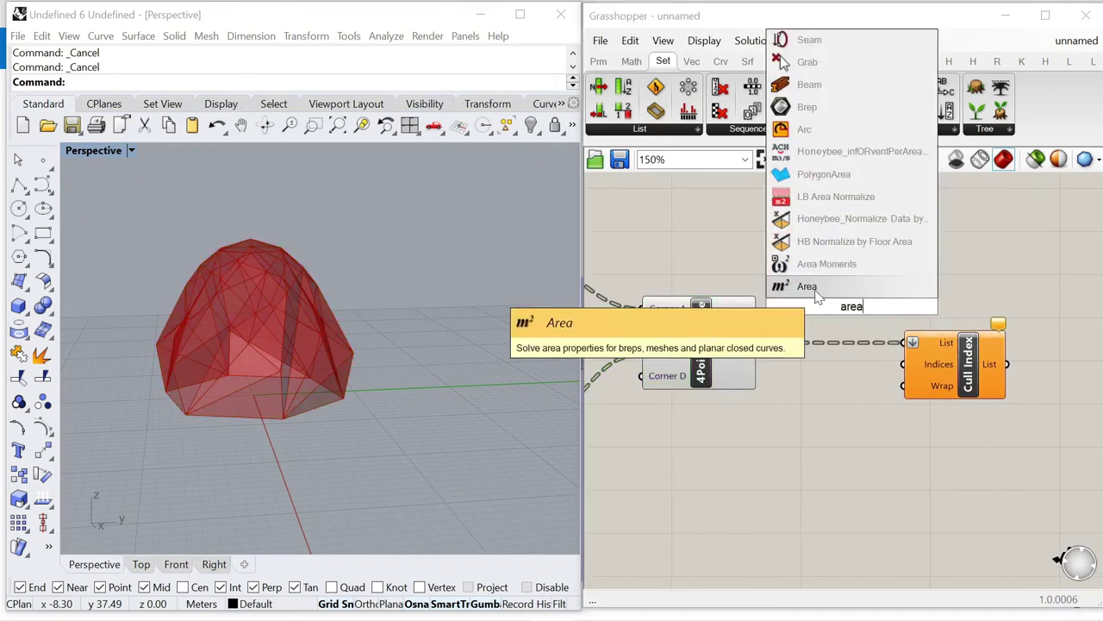
pyautogui.press('Return')
pyautogui.moveTo(795, 308); pyautogui.dragTo(797, 308)
pyautogui.moveTo(850, 313); pyautogui.dragTo(850, 235)
pyautogui.scroll(-1, 922, 251)
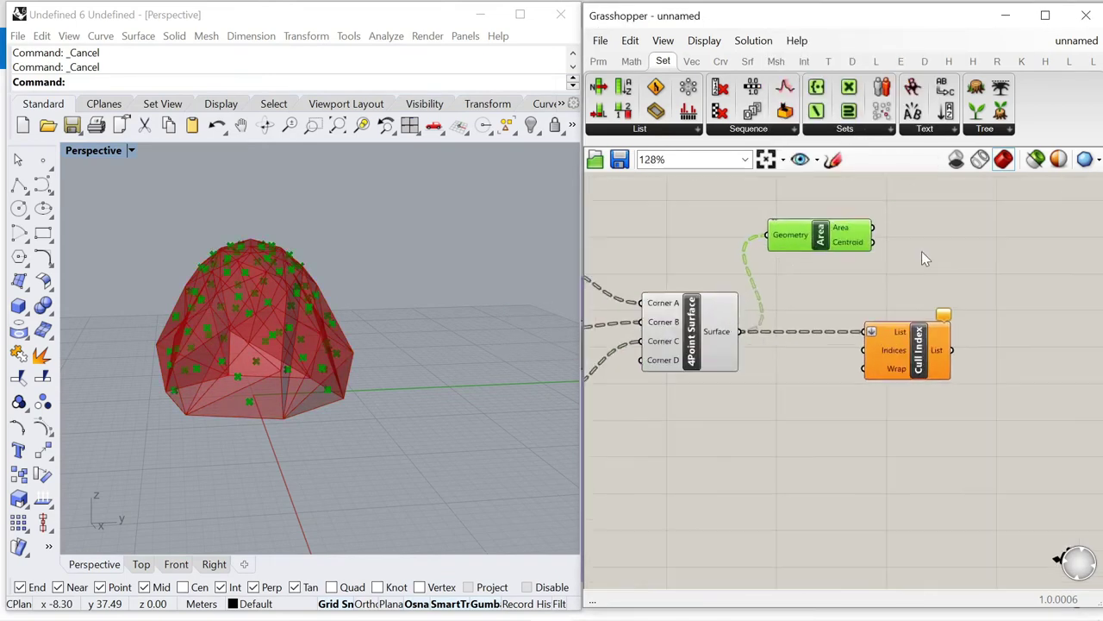
# Step: Shift Cull Index further away and add a Point List component fed by Area's Centroid output
pyautogui.scroll(2, 922, 251)
pyautogui.doubleClick(922, 251)
pyautogui.click(922, 279)
pyautogui.moveTo(888, 383); pyautogui.dragTo(942, 383)
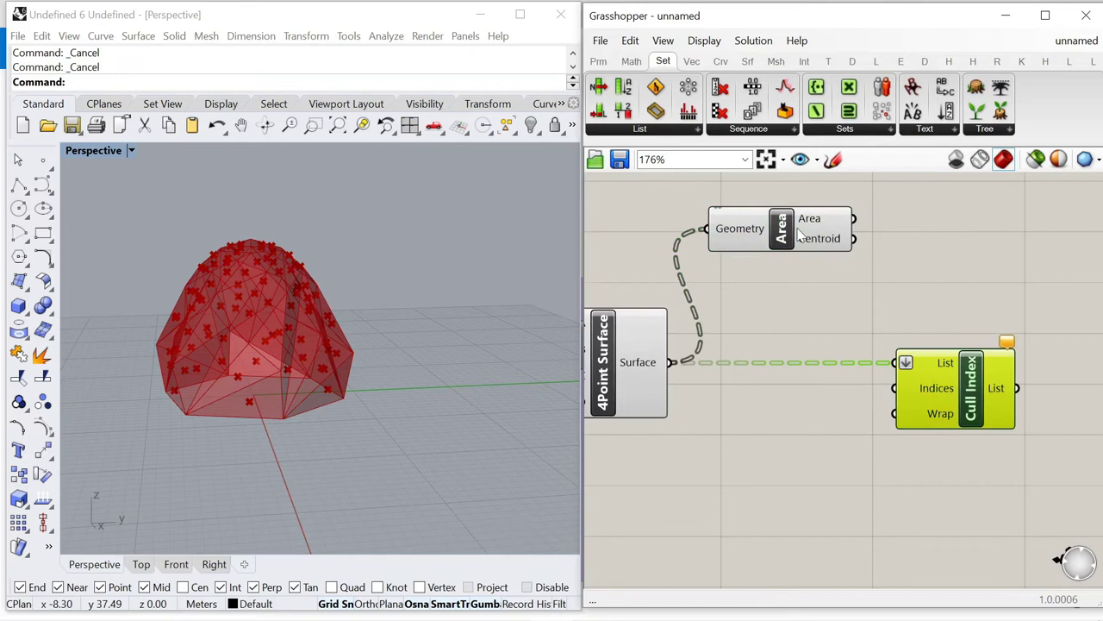
pyautogui.doubleClick(805, 289)
pyautogui.write('list point')
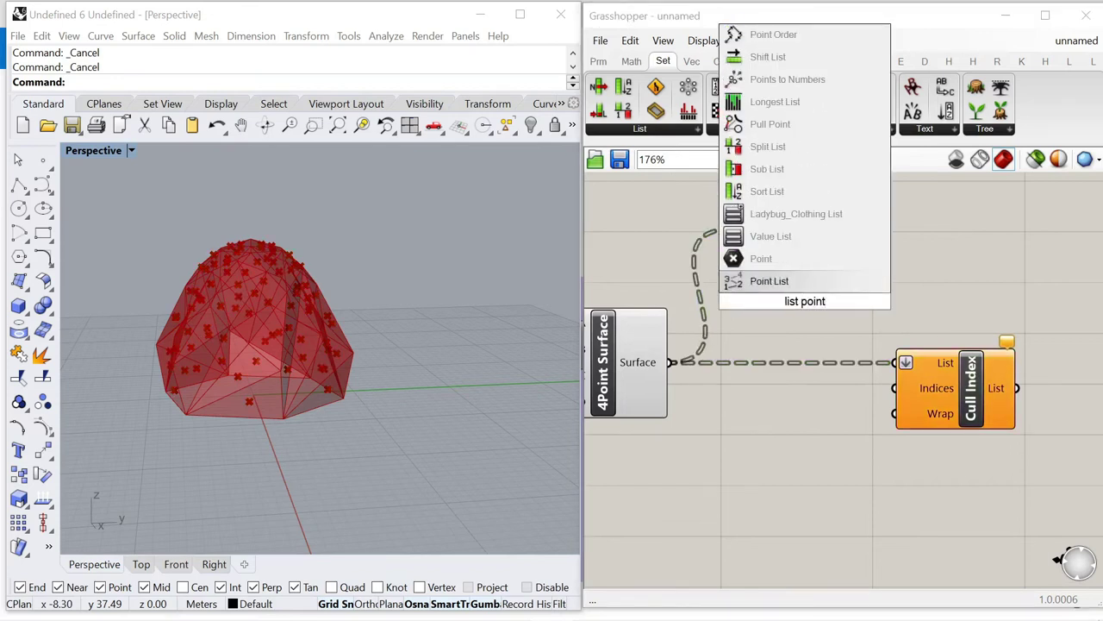
pyautogui.press('Return')
pyautogui.moveTo(779, 290); pyautogui.dragTo(918, 245)
# Step: Add a Panel containing 0.5, connect it to Point List's Size input, and place it beside that input
pyautogui.doubleClick(831, 284)
pyautogui.write('0')
pyautogui.press('BackSpace')
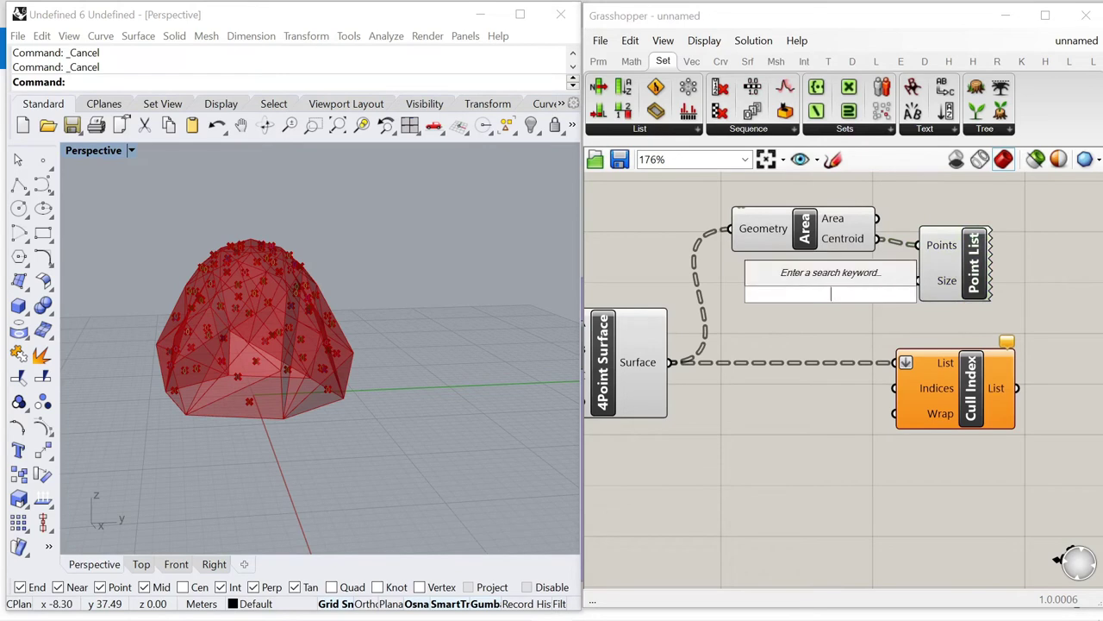
pyautogui.write('"0')
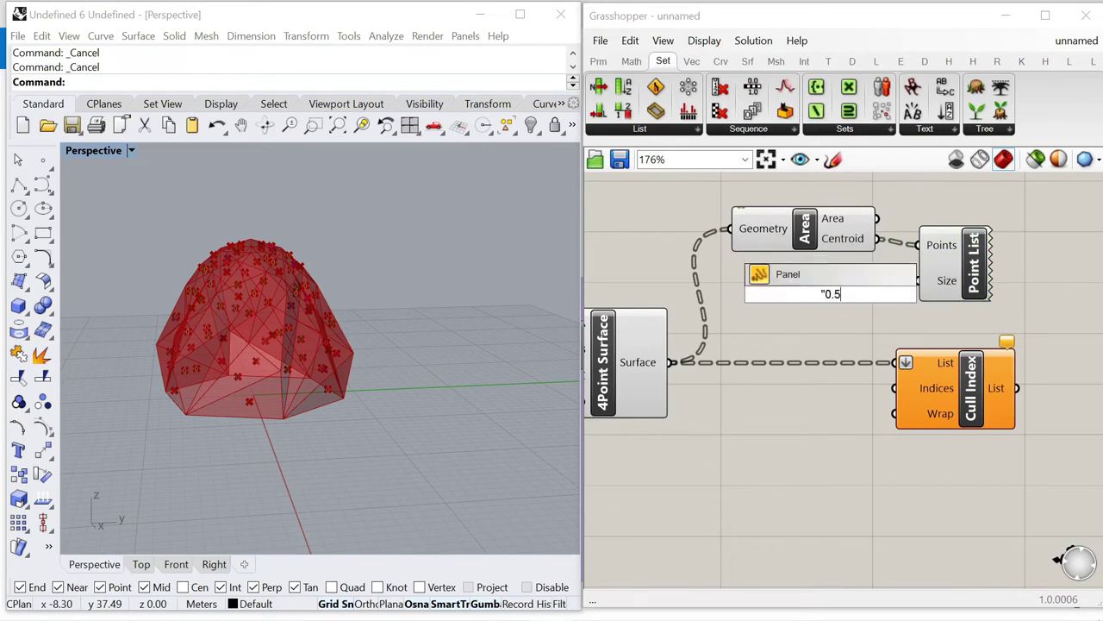
pyautogui.write('.5')
pyautogui.press('Return')
pyautogui.scroll(2, 871, 284)
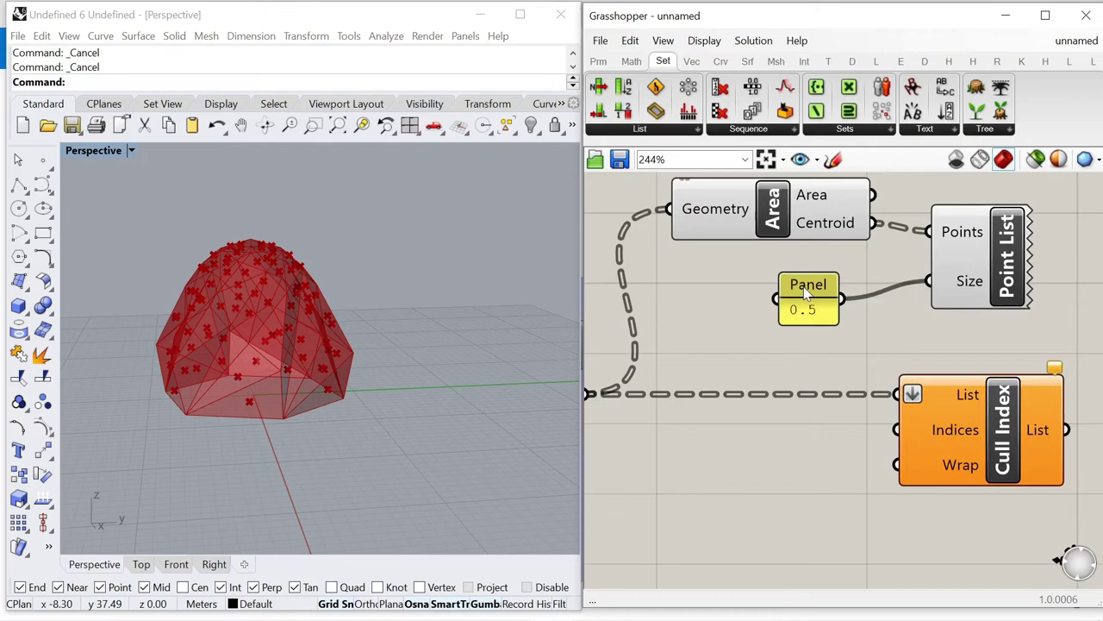
pyautogui.moveTo(808, 294); pyautogui.dragTo(840, 270)
# Step: Inspect the centroid labels in the viewport and set the Size panel to 0.7
pyautogui.click(871, 331)
pyautogui.scroll(5, 237, 371)
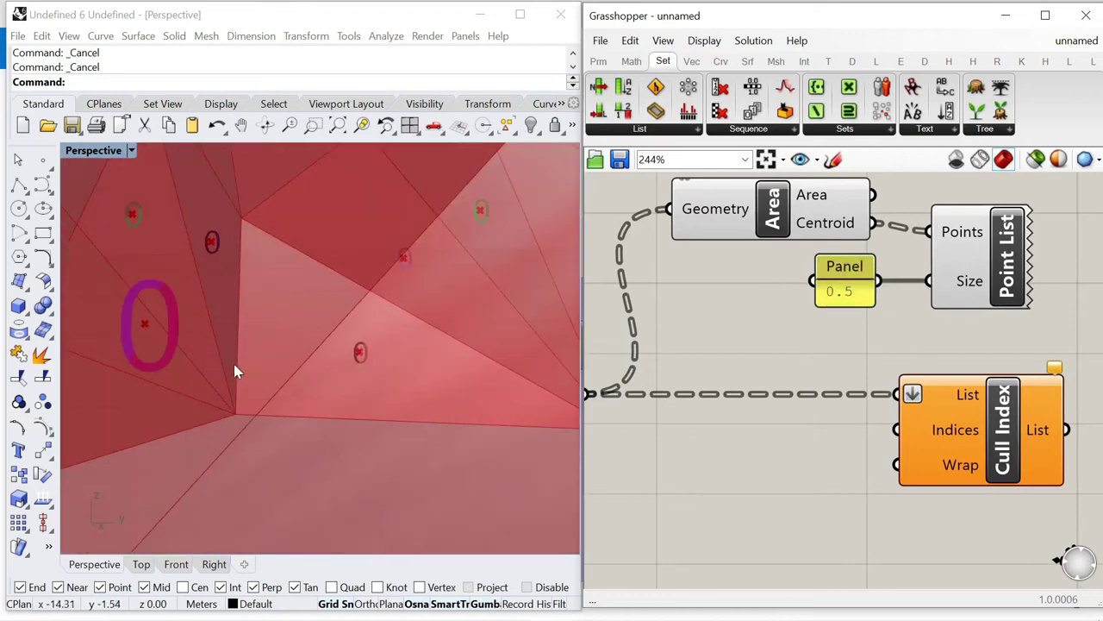
pyautogui.scroll(-5, 237, 371)
pyautogui.doubleClick(830, 296)
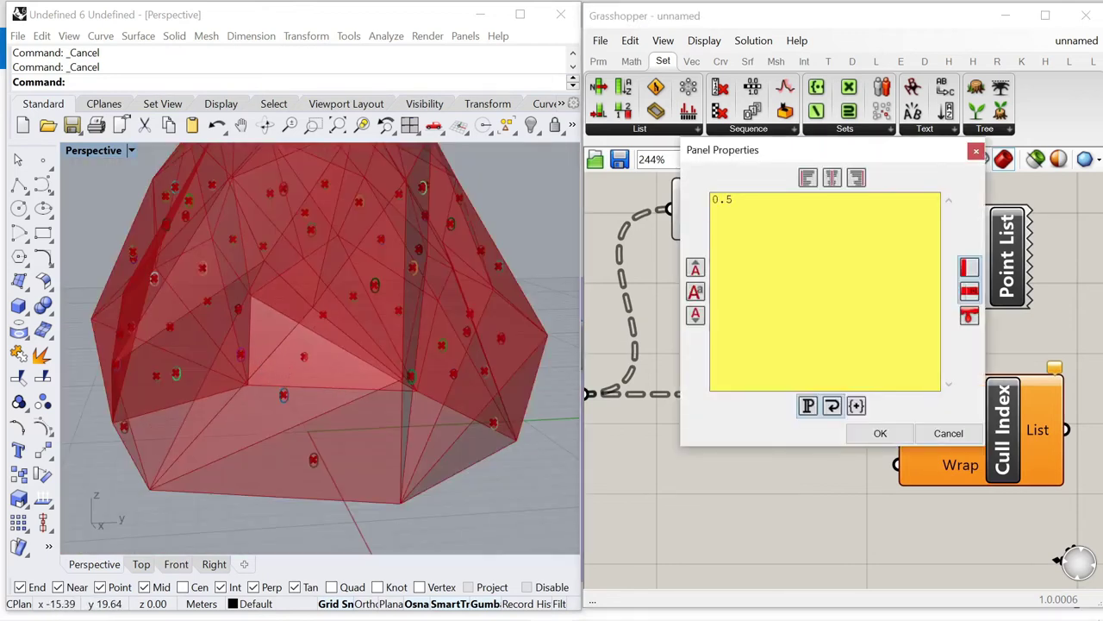
pyautogui.write('0.7')
pyautogui.click(880, 433)
pyautogui.click(746, 439)
# Step: Flatten the Surface output of 4Point Surface and remove the flatten from Cull Index's List input
pyautogui.scroll(-2, 854, 326)
pyautogui.rightClick(888, 315)
pyautogui.scroll(-2, 598, 425)
pyautogui.moveTo(599, 426); pyautogui.dragTo(734, 390, button='right')
pyautogui.rightClick(726, 390)
pyautogui.click(765, 471)
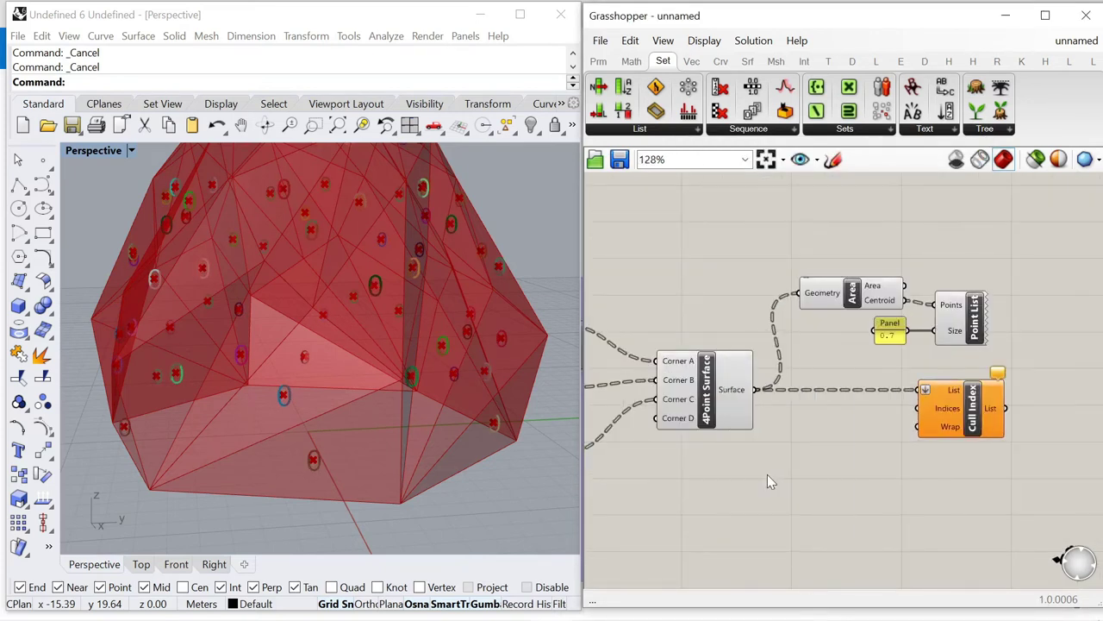
pyautogui.rightClick(925, 390)
pyautogui.click(921, 436)
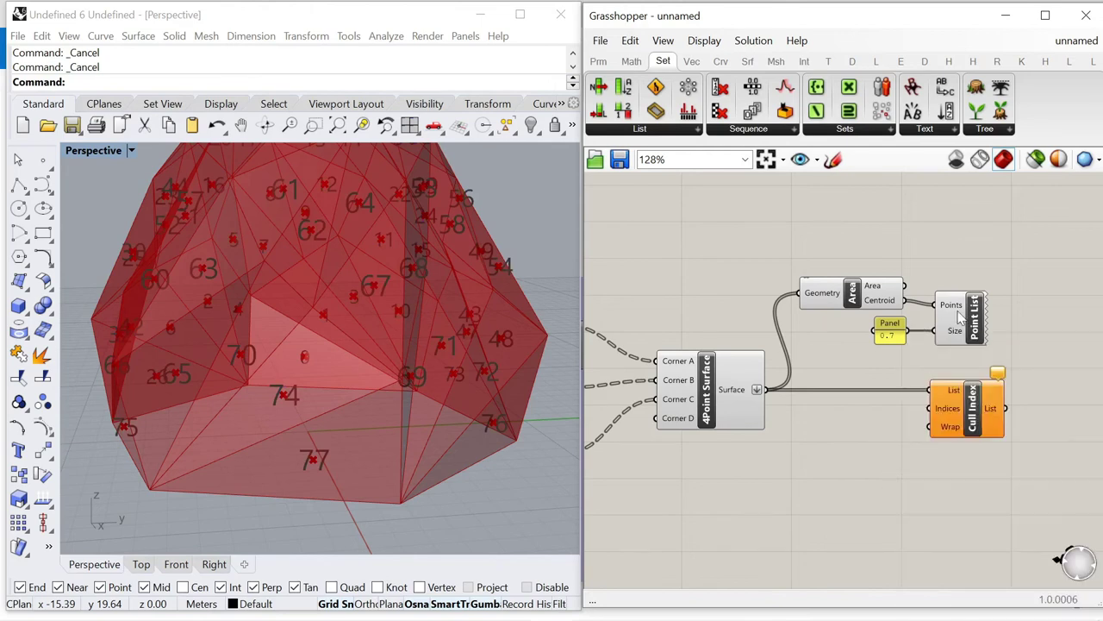
# Step: Add a Panel below the Surface wire, turn off its Multiline Data, and connect it to Cull Index's Indices input
pyautogui.moveTo(960, 319); pyautogui.dragTo(973, 313)
pyautogui.click(896, 329)
pyautogui.doubleClick(836, 467)
pyautogui.write('pane')
pyautogui.press('Return')
pyautogui.rightClick(833, 462)
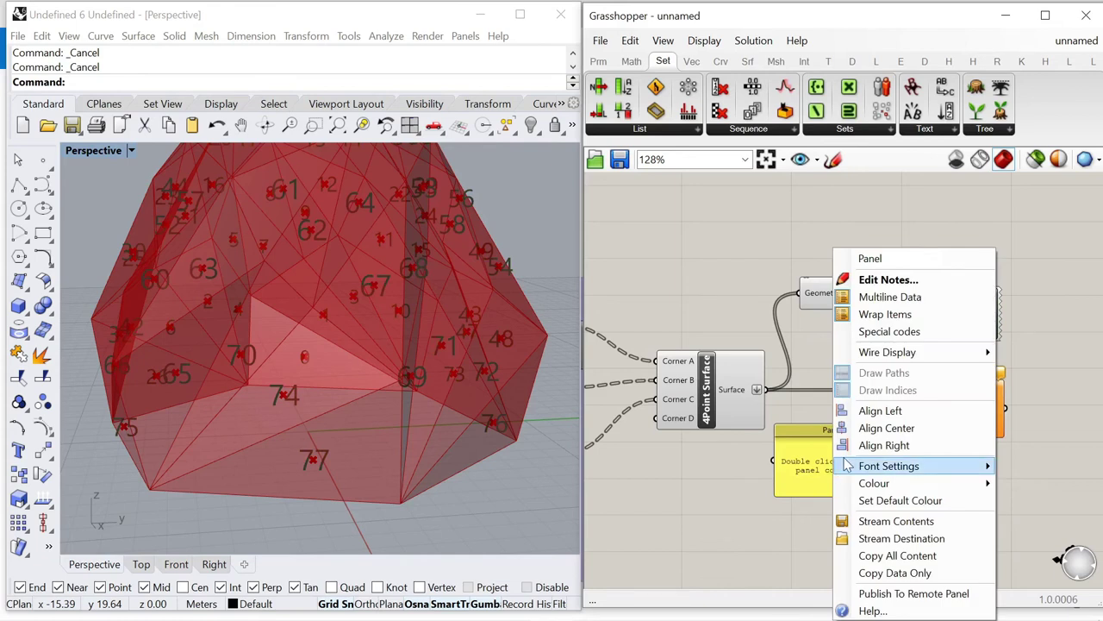
pyautogui.click(889, 297)
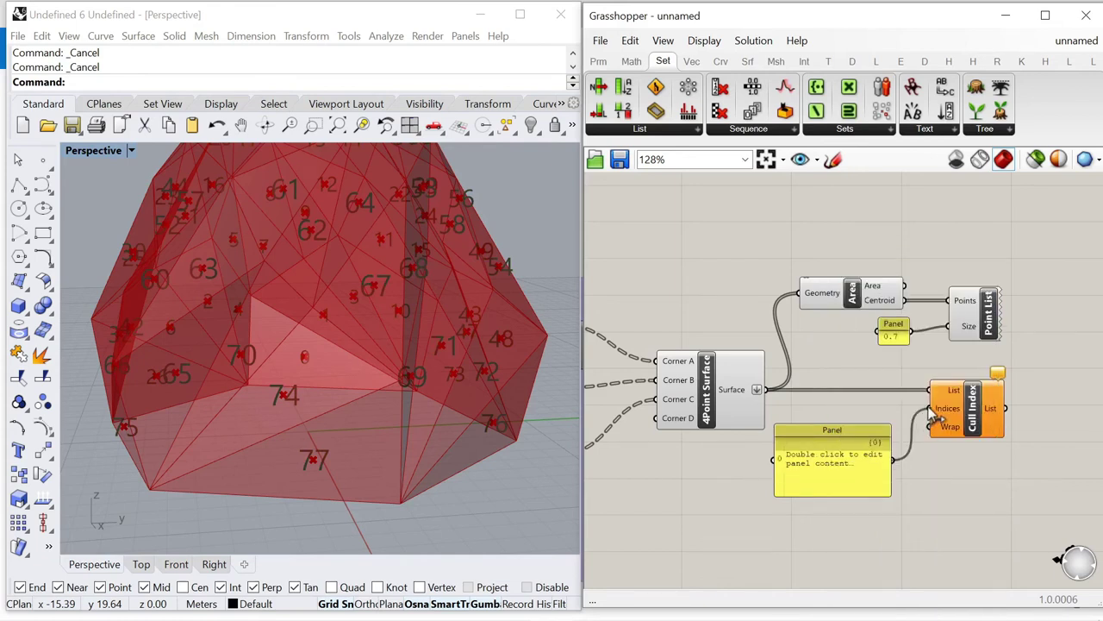
pyautogui.moveTo(931, 413); pyautogui.dragTo(931, 410)
# Step: Read the ground-face labels around the model and enter the indices 77, 76 and 73 in Cull Index's Indices panel
pyautogui.moveTo(460, 495); pyautogui.dragTo(276, 422, button='right')
pyautogui.scroll(-5, 275, 419)
pyautogui.scroll(7, 303, 438)
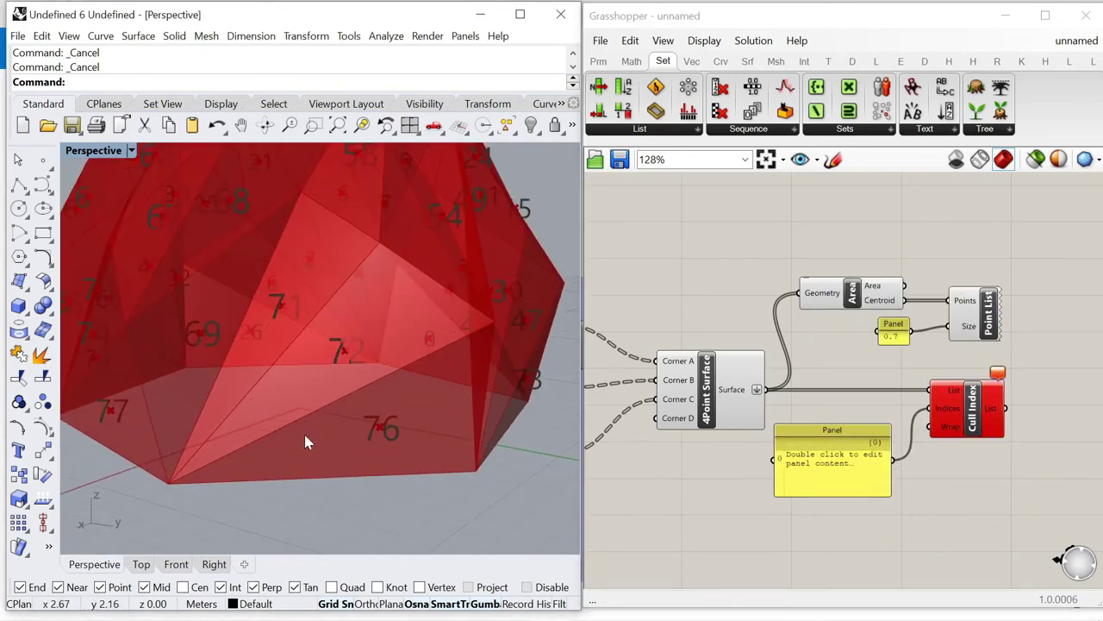
pyautogui.scroll(-2, 464, 375)
pyautogui.moveTo(463, 385); pyautogui.dragTo(519, 421, button='right')
pyautogui.doubleClick(819, 465)
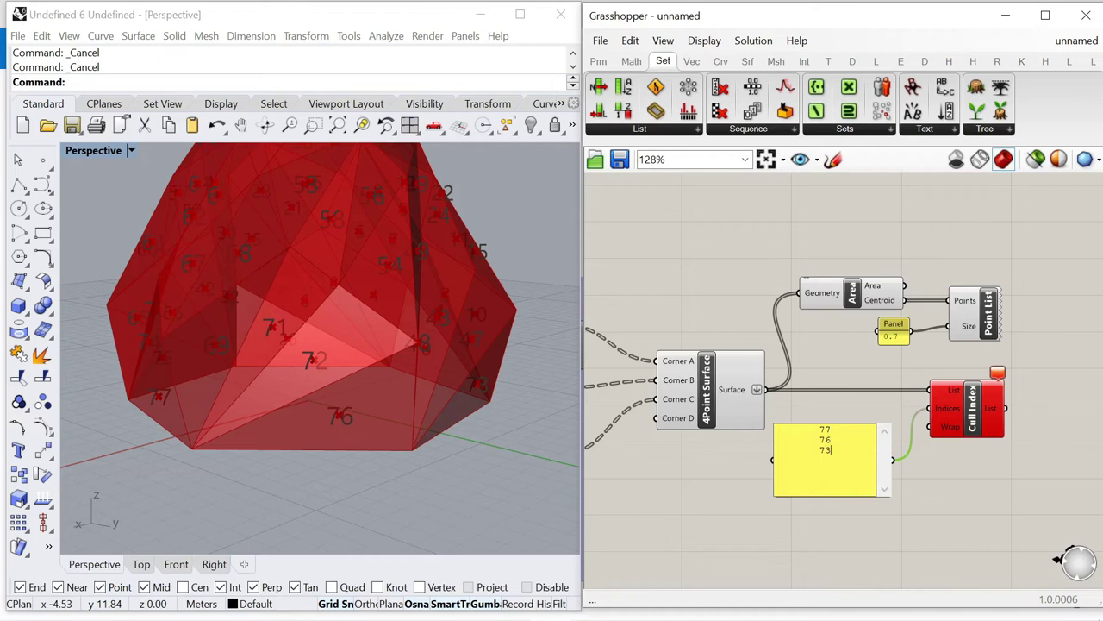
pyautogui.click(785, 521)
# Step: Enlarge the Indices panel and add the next ground-face indices, 0 and 26
pyautogui.scroll(-5, 449, 384)
pyautogui.moveTo(448, 384); pyautogui.dragTo(251, 361, button='right')
pyautogui.scroll(7, 295, 337)
pyautogui.moveTo(816, 497); pyautogui.dragTo(808, 525)
pyautogui.click(807, 490)
pyautogui.doubleClick(809, 491)
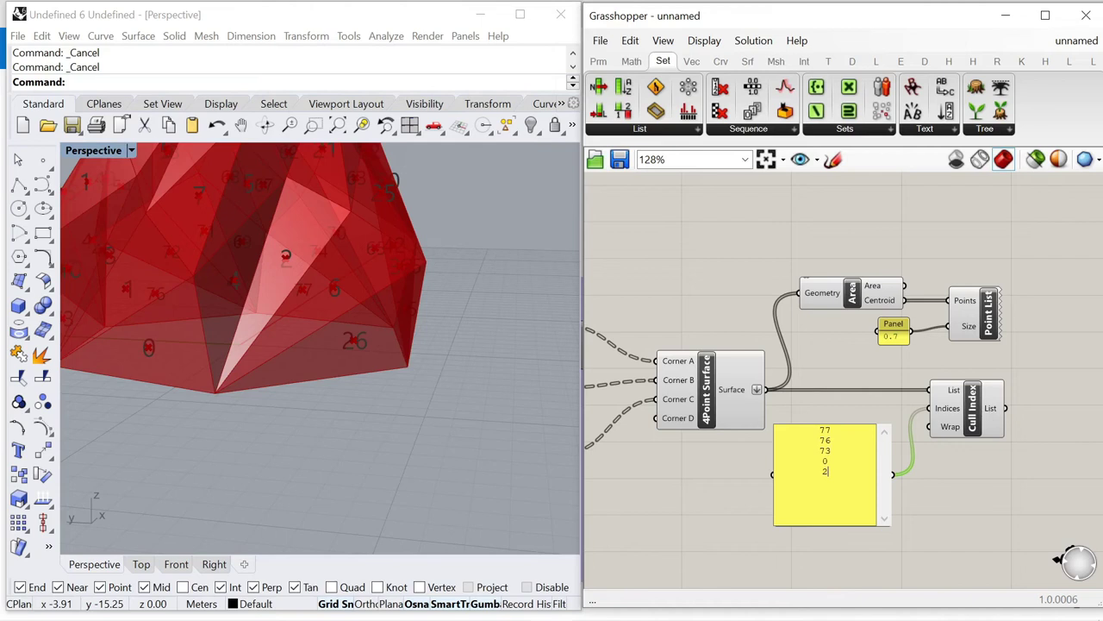
# Step: Check the remaining ground-face labels and add index 75 to the Indices panel
pyautogui.scroll(-7, 426, 477)
pyautogui.moveTo(412, 413); pyautogui.dragTo(340, 419, button='right')
pyautogui.scroll(8, 333, 359)
pyautogui.click(820, 503)
pyautogui.doubleClick(819, 503)
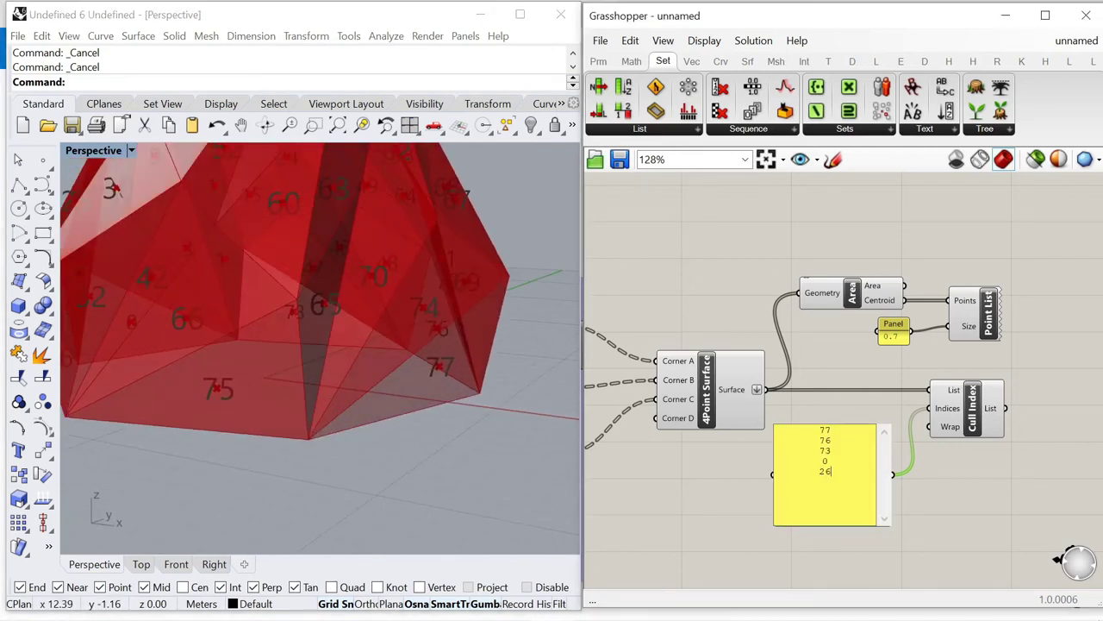
pyautogui.click(938, 542)
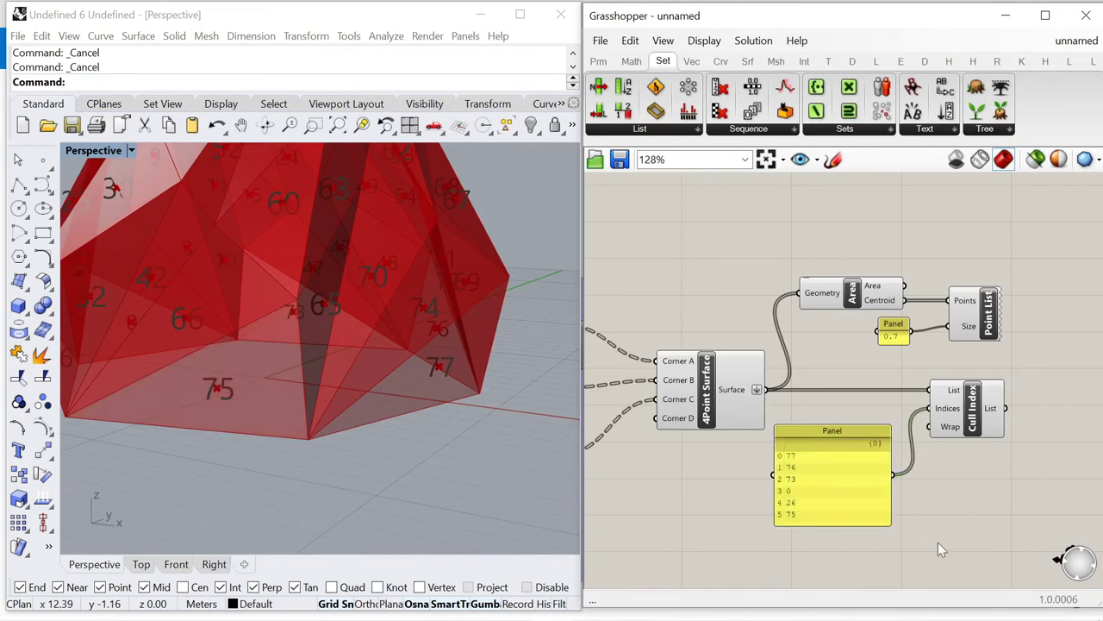
# Step: Turn off the preview of the 4Point Surface component
pyautogui.scroll(-5, 962, 388)
pyautogui.click(890, 407)
pyautogui.rightClick(841, 269)
pyautogui.click(888, 296)
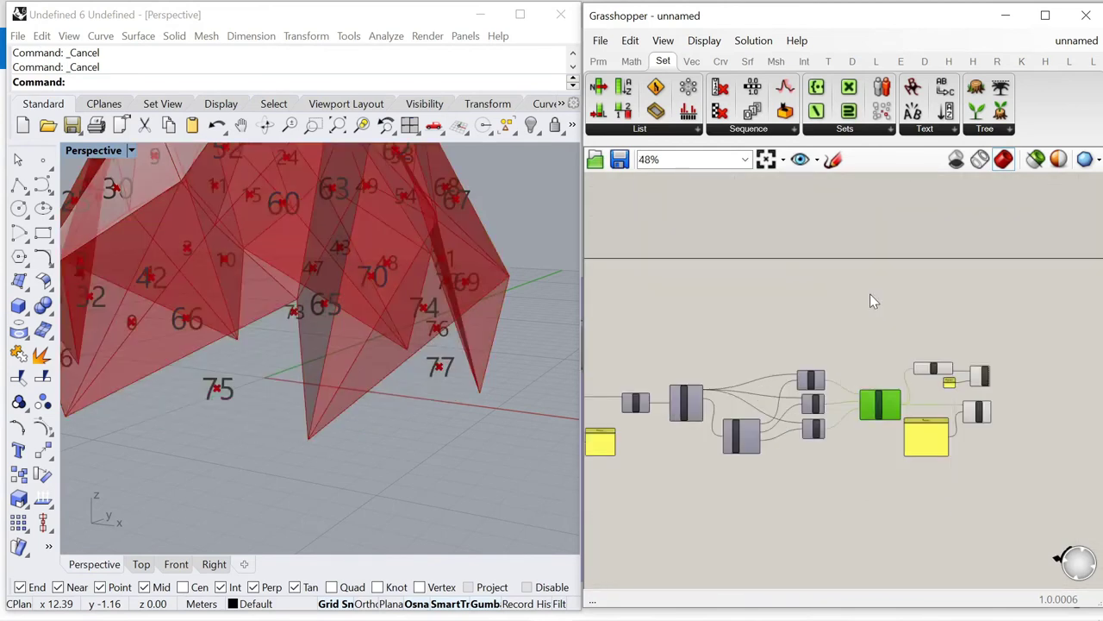
# Step: Check the culled shell in the viewport and turn off the previews of Area and Point List
pyautogui.scroll(5, 715, 385)
pyautogui.scroll(-5, 482, 349)
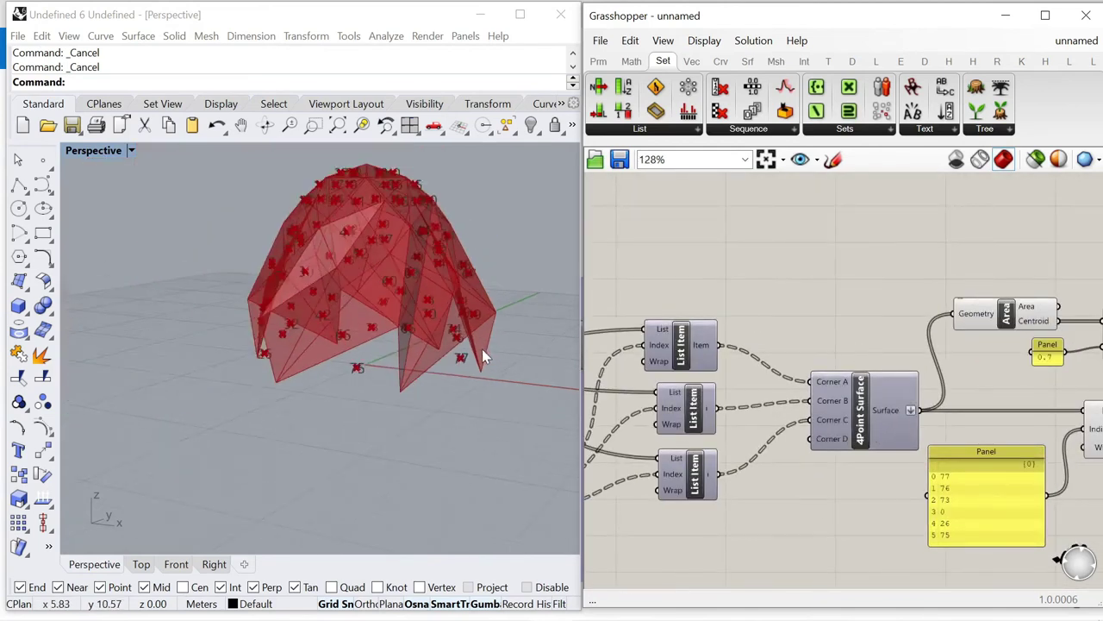
pyautogui.scroll(5, 426, 341)
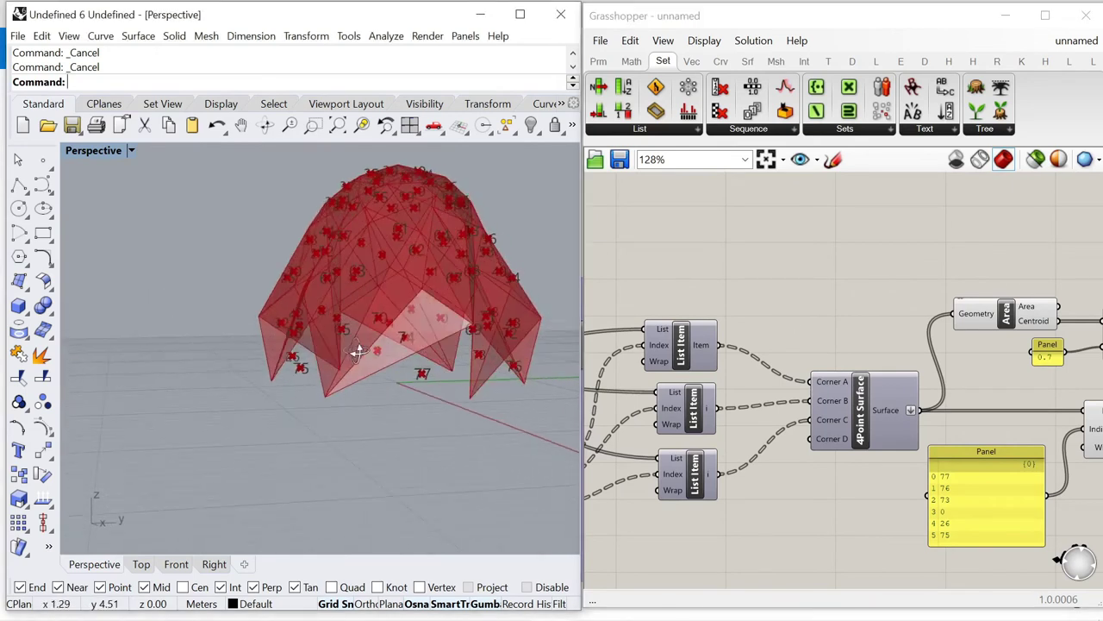
pyautogui.scroll(-1, 744, 321)
pyautogui.moveTo(829, 303); pyautogui.dragTo(814, 287)
pyautogui.rightClick(819, 249)
pyautogui.click(870, 275)
# Step: Add a Custom Preview component, connect Cull Index's List output to its Geometry input, and place it farther from Cull Index
pyautogui.click(1003, 314)
pyautogui.click(947, 409)
pyautogui.click(1021, 429)
pyautogui.doubleClick(992, 419)
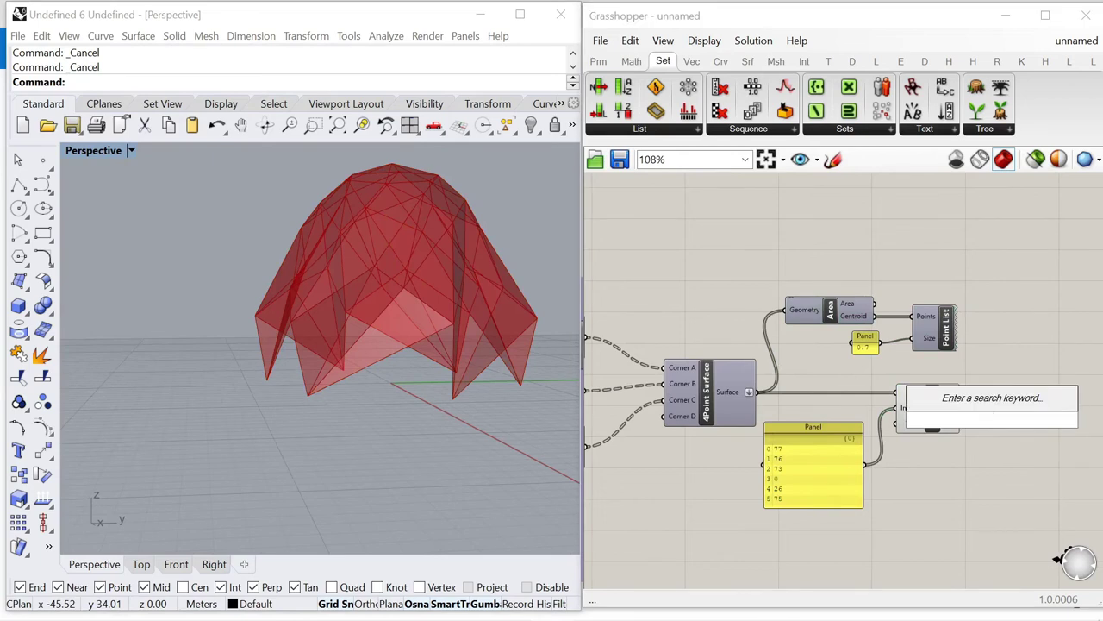
pyautogui.write('preview')
pyautogui.press('Return')
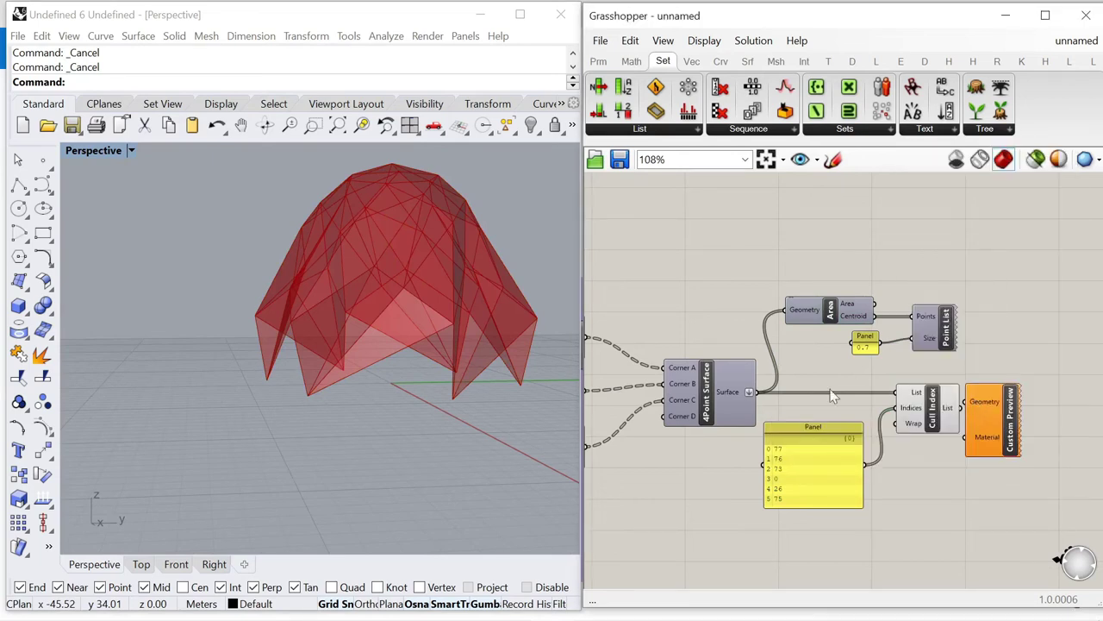
pyautogui.scroll(2, 938, 414)
pyautogui.moveTo(933, 405); pyautogui.dragTo(981, 395)
pyautogui.moveTo(1000, 427); pyautogui.dragTo(860, 369, button='right')
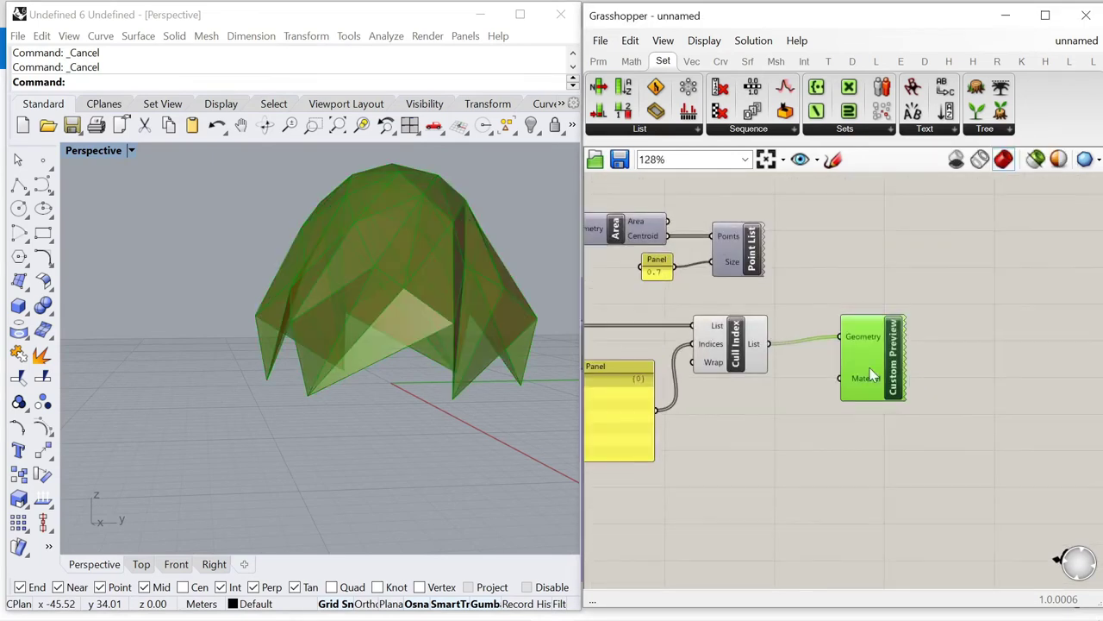
pyautogui.moveTo(872, 372); pyautogui.dragTo(942, 379)
# Step: Add a Colour Swatch, connect it to Custom Preview's Material input, and set its colour to pale yellow
pyautogui.doubleClick(815, 421)
pyautogui.write('swatch')
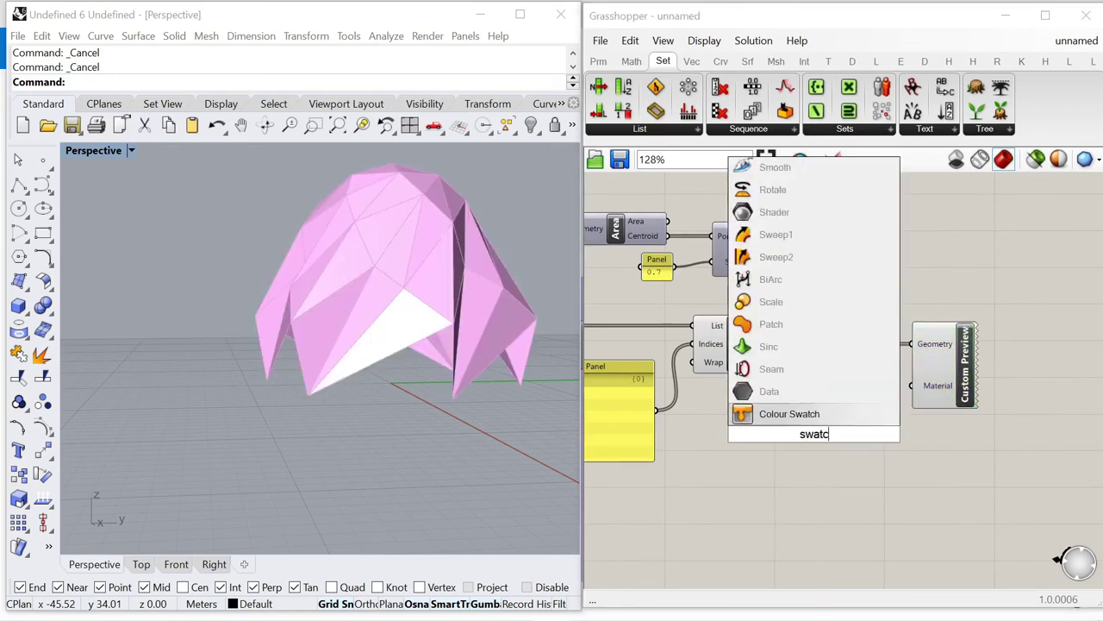
pyautogui.press('Return')
pyautogui.moveTo(860, 433); pyautogui.dragTo(887, 383)
pyautogui.click(869, 386)
pyautogui.moveTo(1003, 507); pyautogui.dragTo(982, 398)
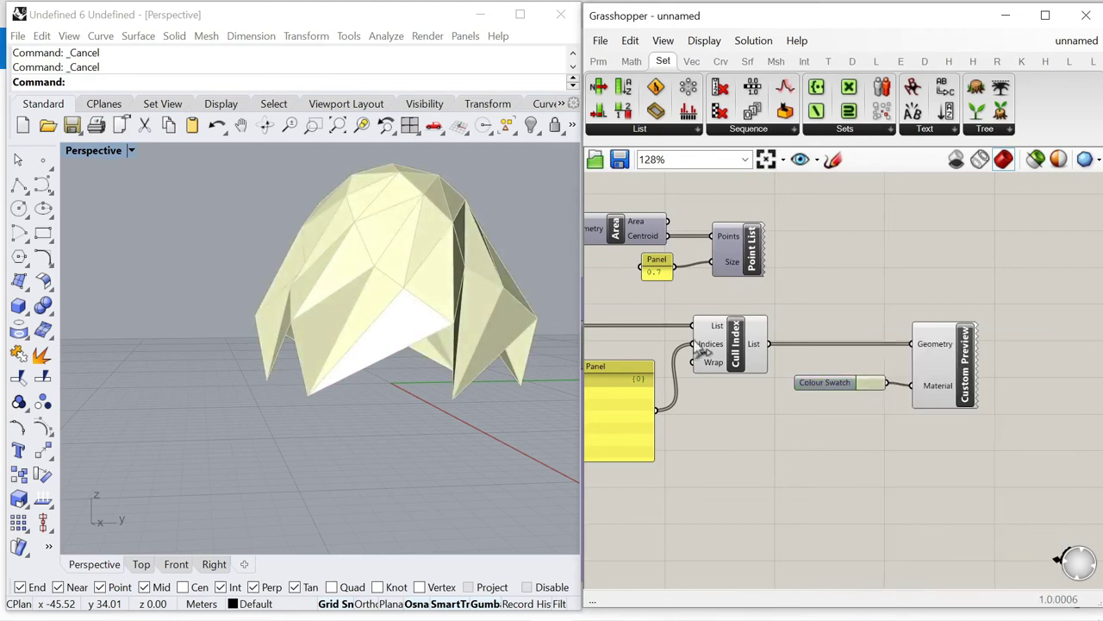
# Step: Turn off Cull Index's preview and switch the Perspective viewport to the Rendered display mode
pyautogui.click(724, 349)
pyautogui.rightClick(811, 274)
pyautogui.moveTo(571, 324)
pyautogui.mouseDown(button='right')
pyautogui.moveTo(455, 352)
pyautogui.moveTo(463, 362)
pyautogui.mouseUp(button='right')
pyautogui.click(69, 35)
pyautogui.click(125, 390)
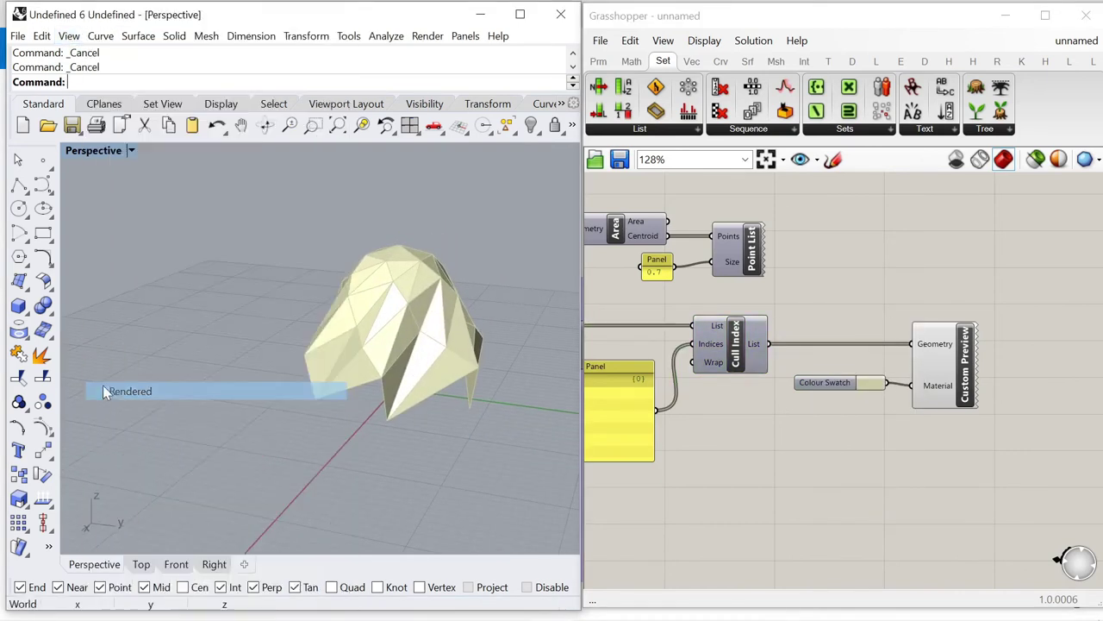
pyautogui.moveTo(459, 311); pyautogui.dragTo(392, 328, button='right')
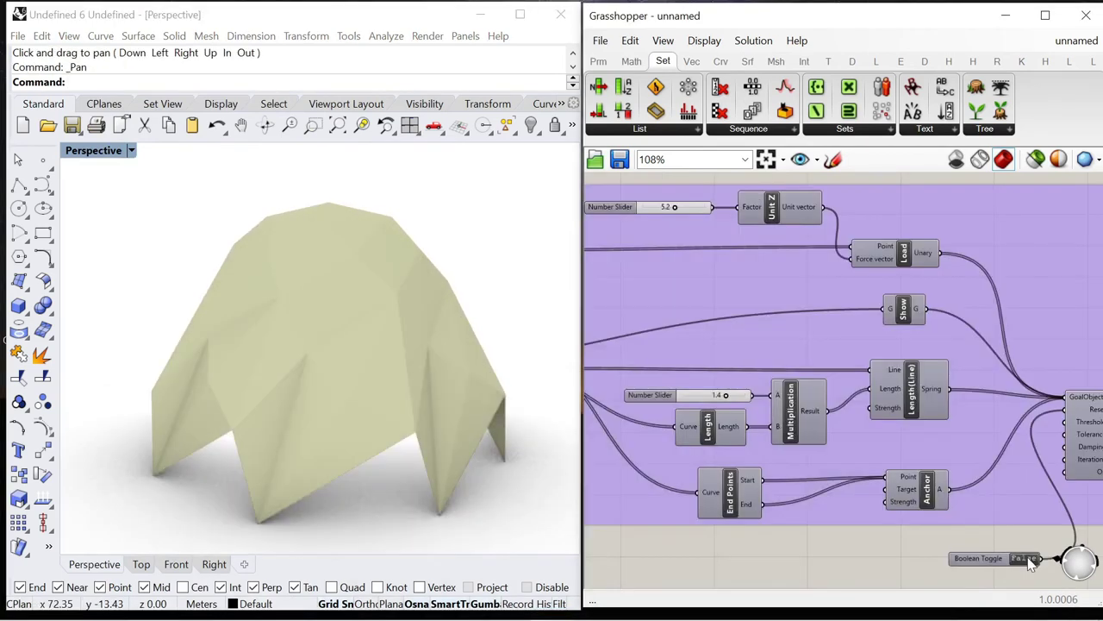
# Step: Restart the Kangaroo simulation with the Boolean Toggle and try the line-length multiplier slider, ending at 1.4
pyautogui.doubleClick(1026, 558)
pyautogui.doubleClick(1026, 558)
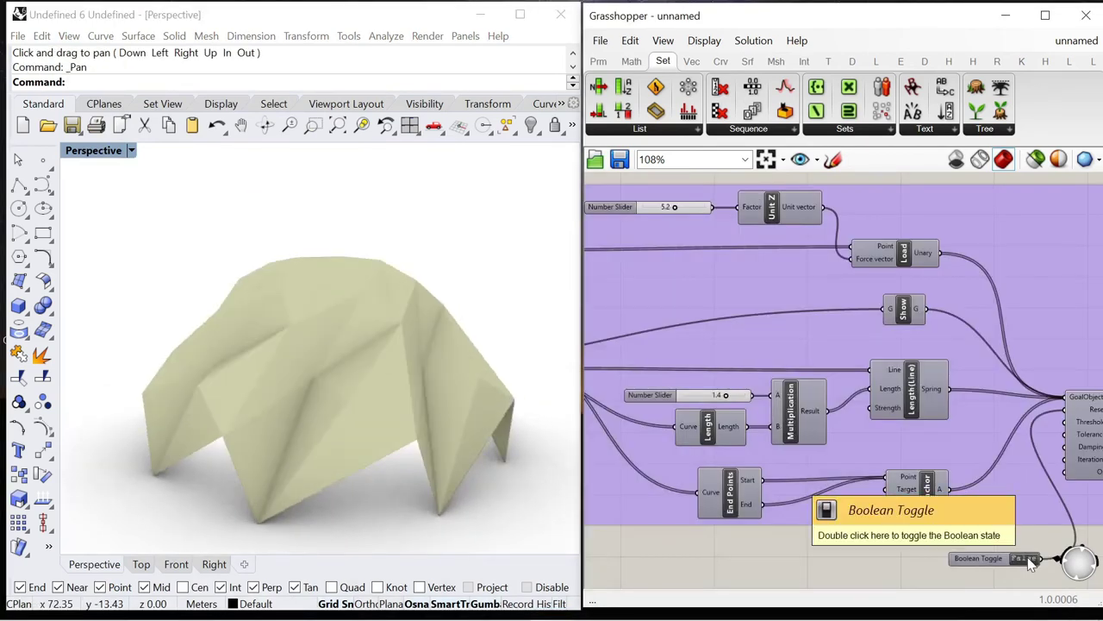
pyautogui.scroll(2, 724, 409)
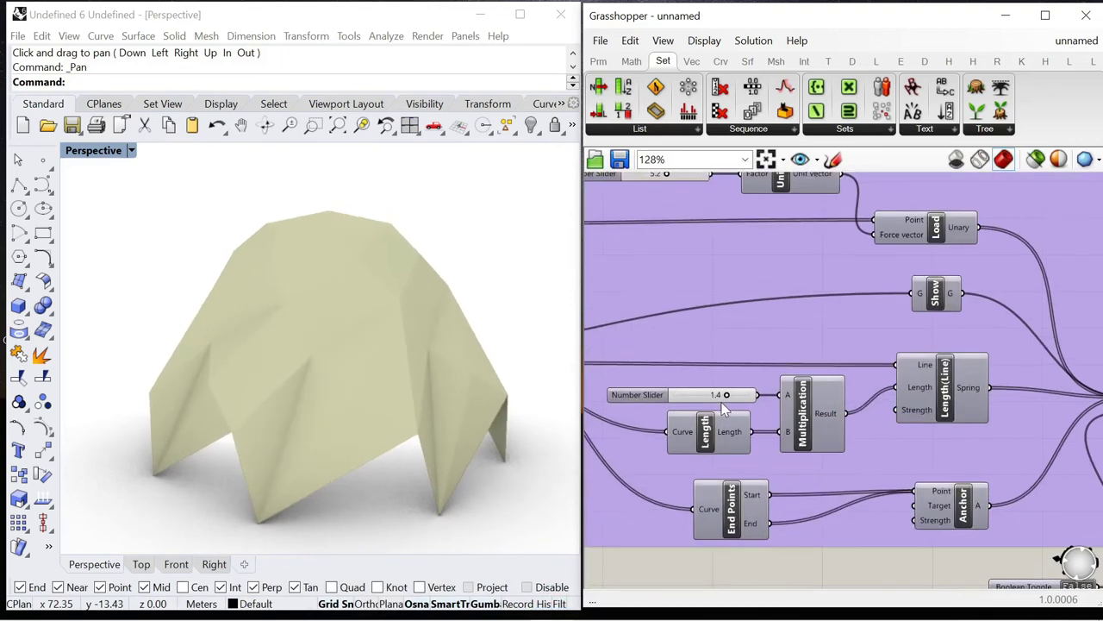
pyautogui.scroll(1, 729, 397)
pyautogui.moveTo(730, 396)
pyautogui.mouseDown()
pyautogui.moveTo(710, 397)
pyautogui.moveTo(739, 398)
pyautogui.moveTo(728, 396)
pyautogui.mouseUp()
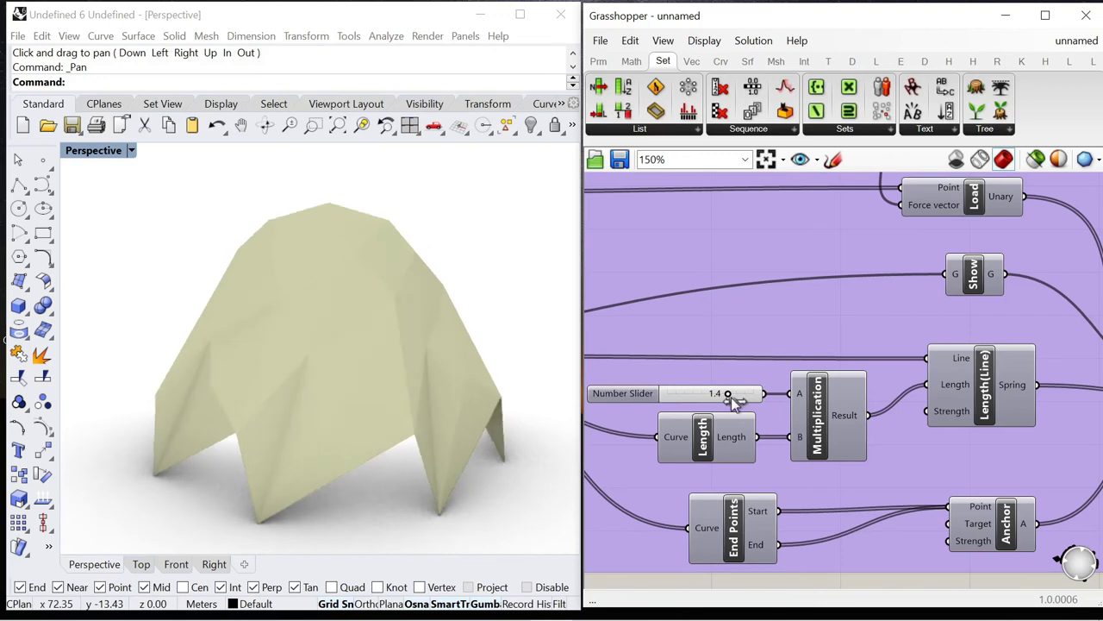
# Step: Set the Number Slider feeding Unit Z's Factor to 2.8 and check the lower dome from another angle
pyautogui.scroll(-3, 868, 473)
pyautogui.scroll(5, 741, 289)
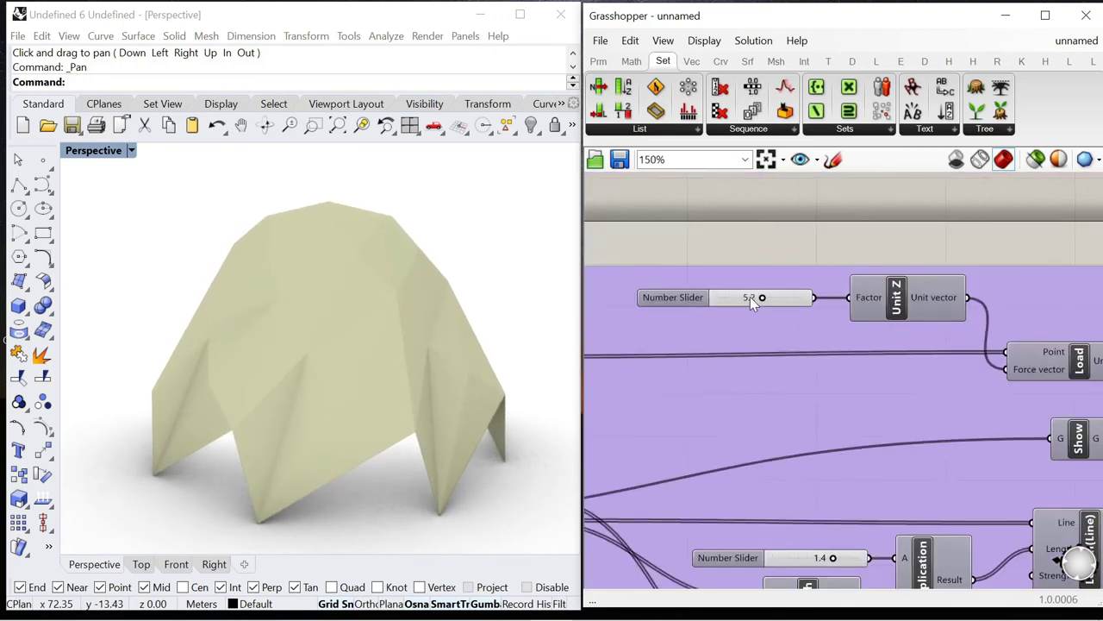
pyautogui.moveTo(767, 302); pyautogui.dragTo(753, 304)
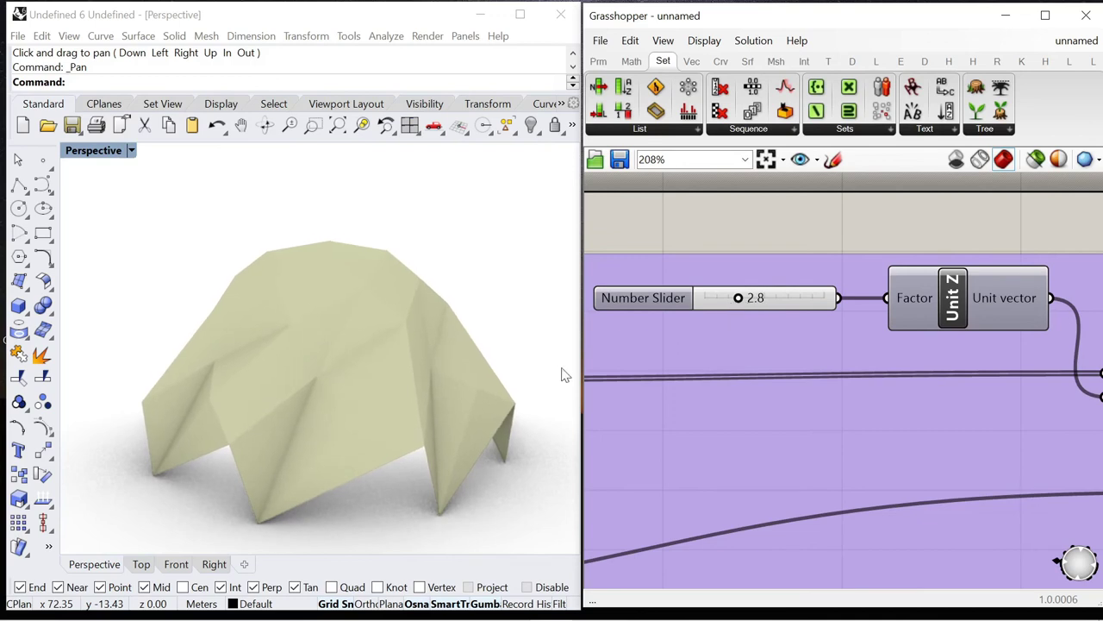
pyautogui.moveTo(493, 475); pyautogui.dragTo(406, 448, button='right')
pyautogui.scroll(-8, 782, 319)
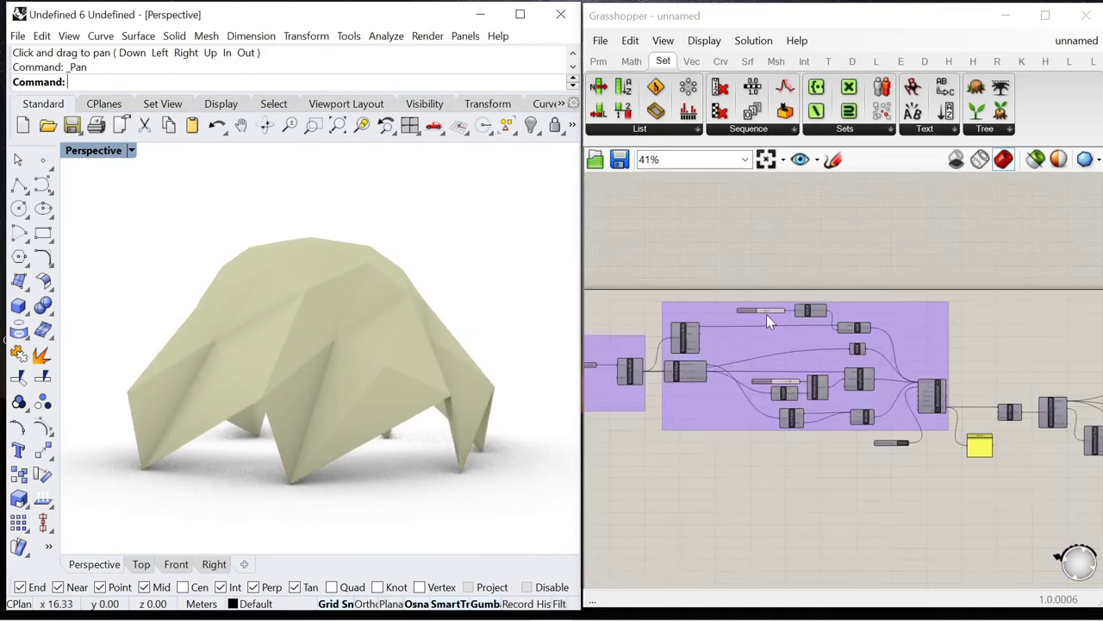
# Step: Add a Deconstruct Brep component above Area and connect 4Point Surface's Surface output to its Brep input
pyautogui.scroll(-1, 765, 323)
pyautogui.scroll(10, 1034, 352)
pyautogui.moveTo(902, 360); pyautogui.dragTo(977, 321)
pyautogui.doubleClick(784, 294)
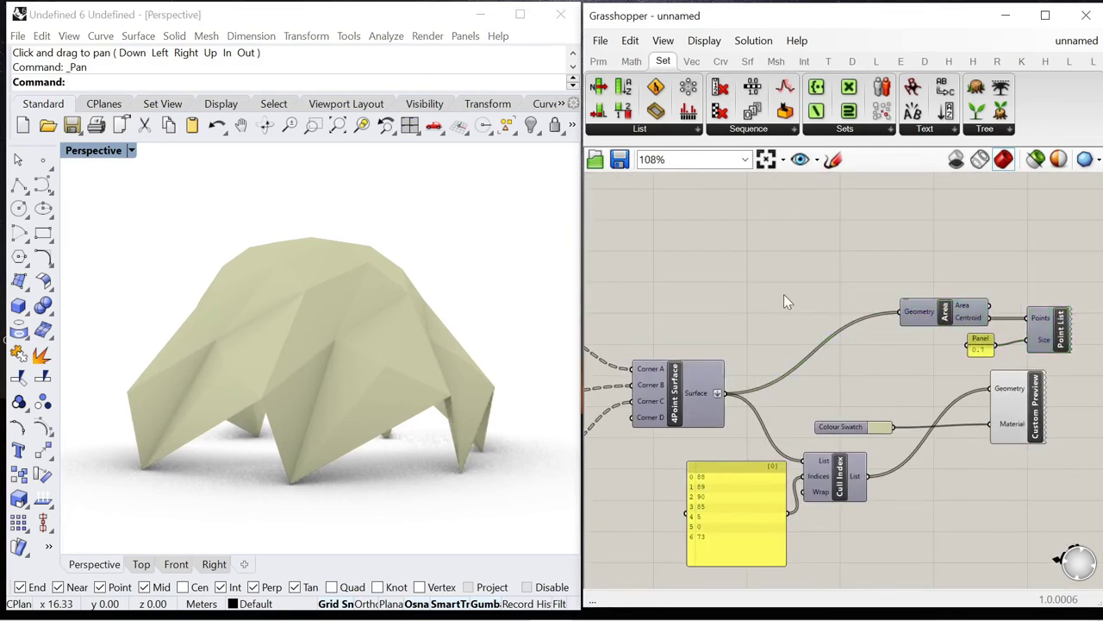
pyautogui.write('deconstruct br')
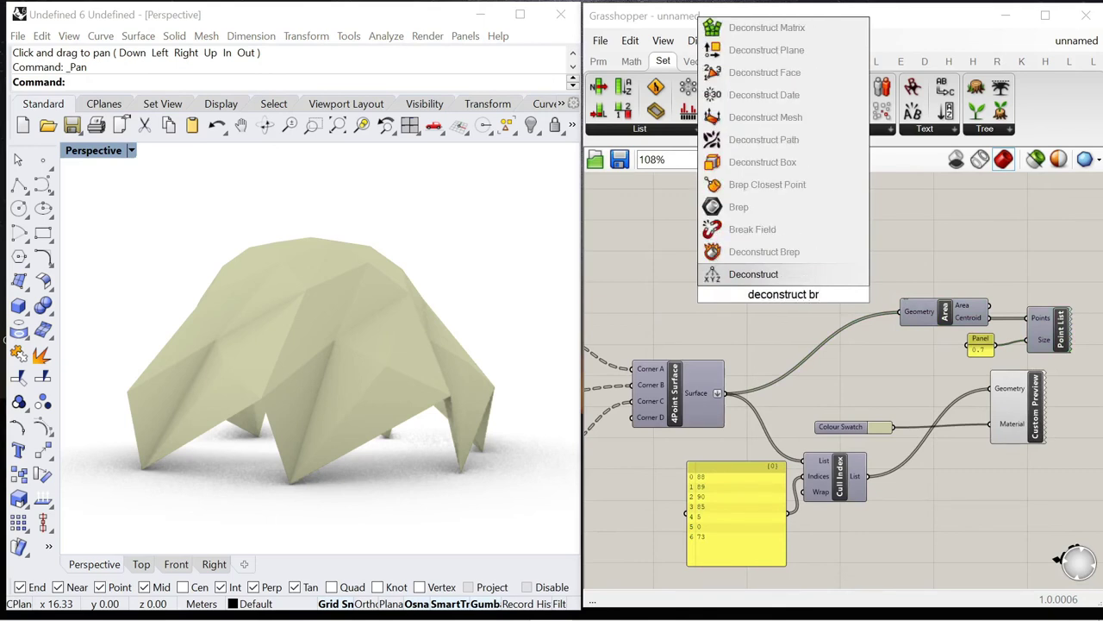
pyautogui.click(762, 257)
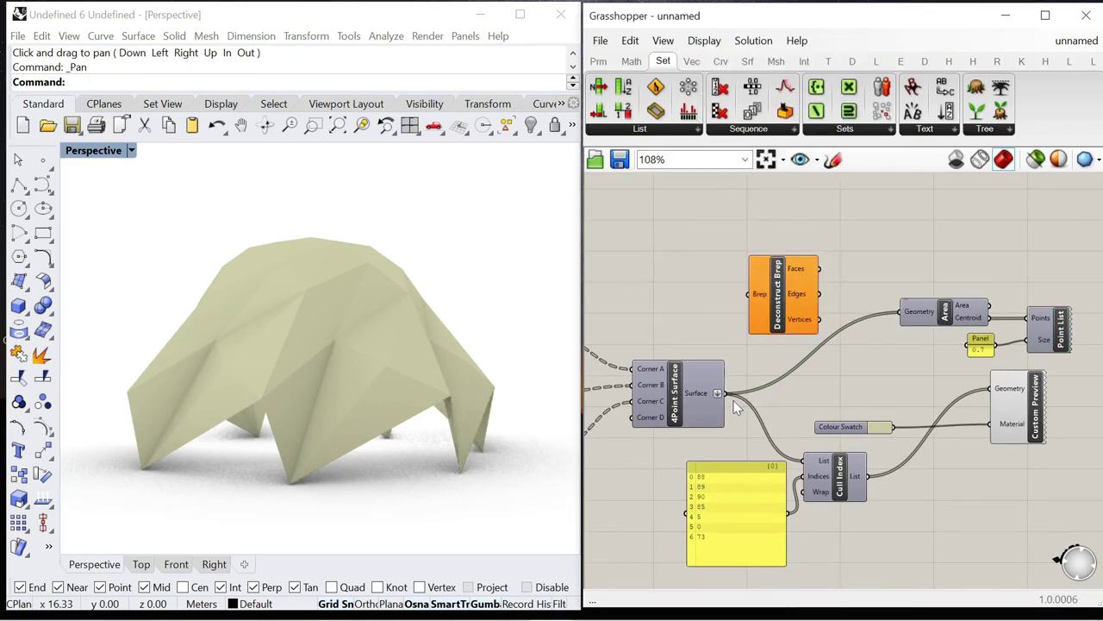
pyautogui.moveTo(744, 309); pyautogui.dragTo(897, 236)
pyautogui.scroll(-3, 897, 235)
pyautogui.moveTo(898, 235); pyautogui.dragTo(852, 280, button='right')
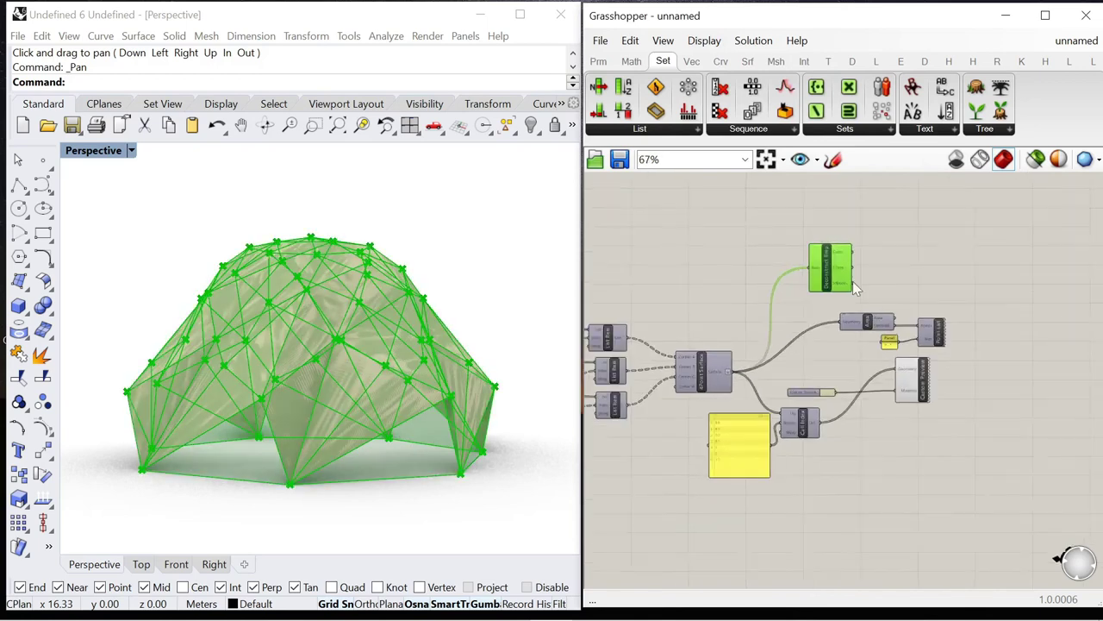
pyautogui.scroll(3, 852, 278)
pyautogui.moveTo(845, 278); pyautogui.dragTo(848, 235)
# Step: Add a Pipe component and connect Deconstruct Brep's Edges output to its Curve input
pyautogui.doubleClick(953, 234)
pyautogui.write('pipe')
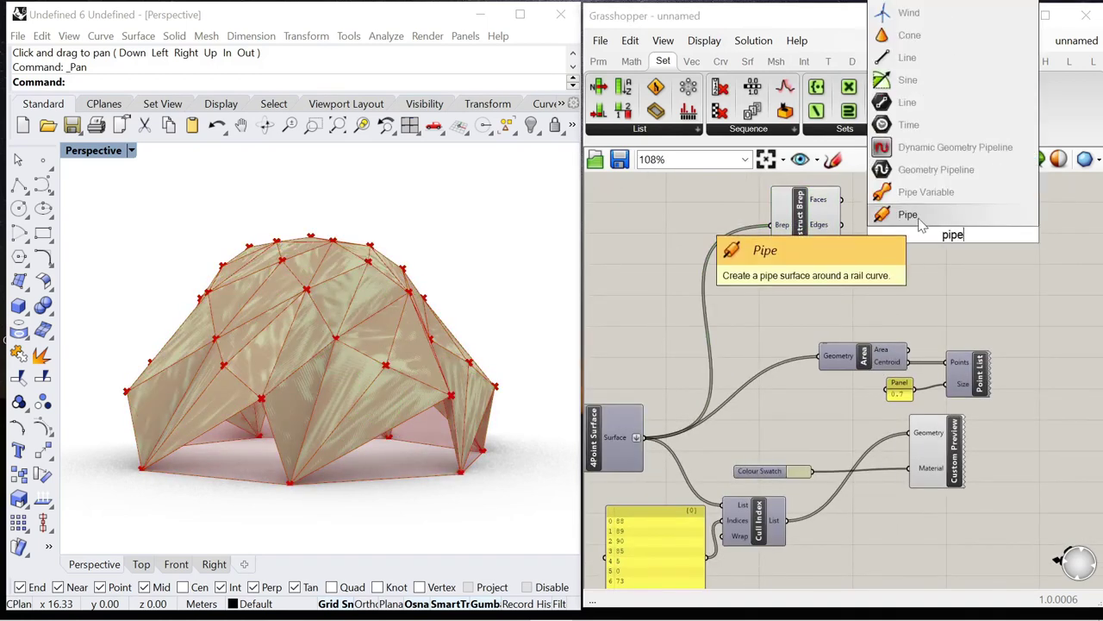
pyautogui.click(921, 220)
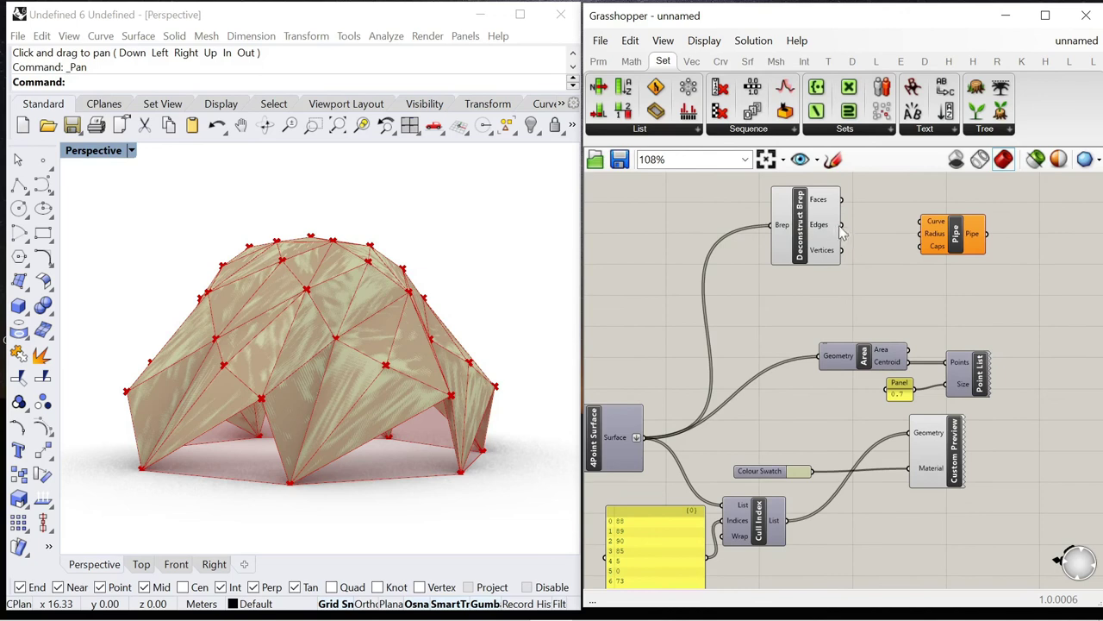
pyautogui.moveTo(918, 220); pyautogui.dragTo(1009, 244)
# Step: Add a Panel containing 0.1 and connect it to Pipe's Radius input
pyautogui.doubleClick(884, 298)
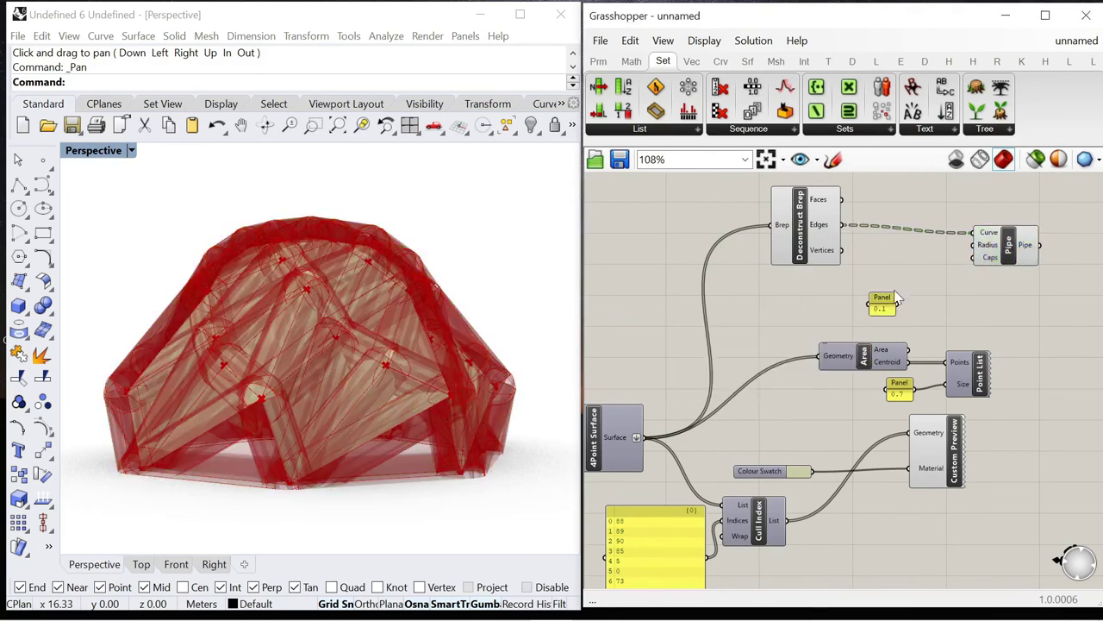
pyautogui.scroll(3, 894, 289)
pyautogui.moveTo(1017, 229); pyautogui.dragTo(1015, 228)
# Step: Turn off the preview of Deconstruct Brep
pyautogui.click(757, 225)
pyautogui.rightClick(733, 265)
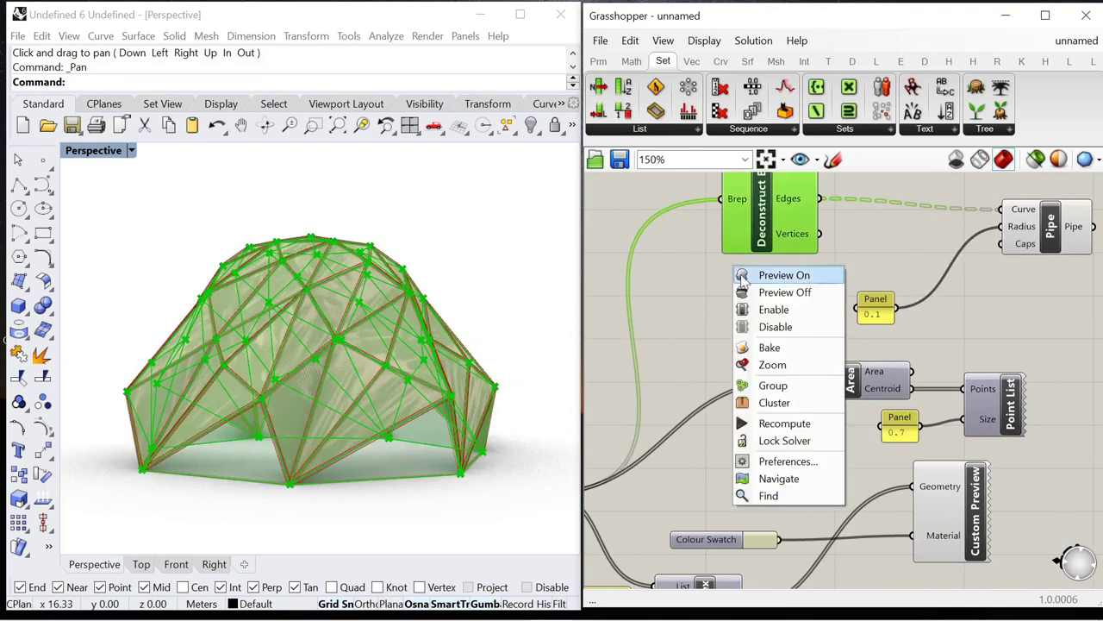
pyautogui.click(769, 293)
# Step: Move the 0.1 panel beside Pipe, align the Pipe component, and flatten its Curve input
pyautogui.moveTo(876, 301); pyautogui.dragTo(925, 259)
pyautogui.moveTo(1051, 231); pyautogui.dragTo(1054, 220)
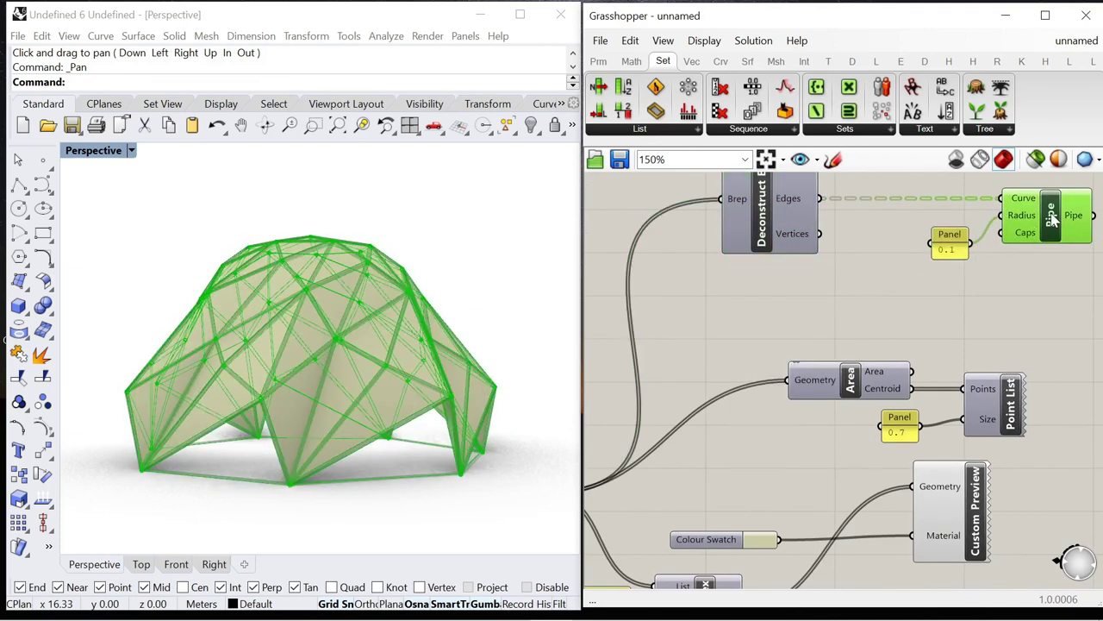
pyautogui.rightClick(1024, 202)
pyautogui.click(973, 284)
pyautogui.click(969, 320)
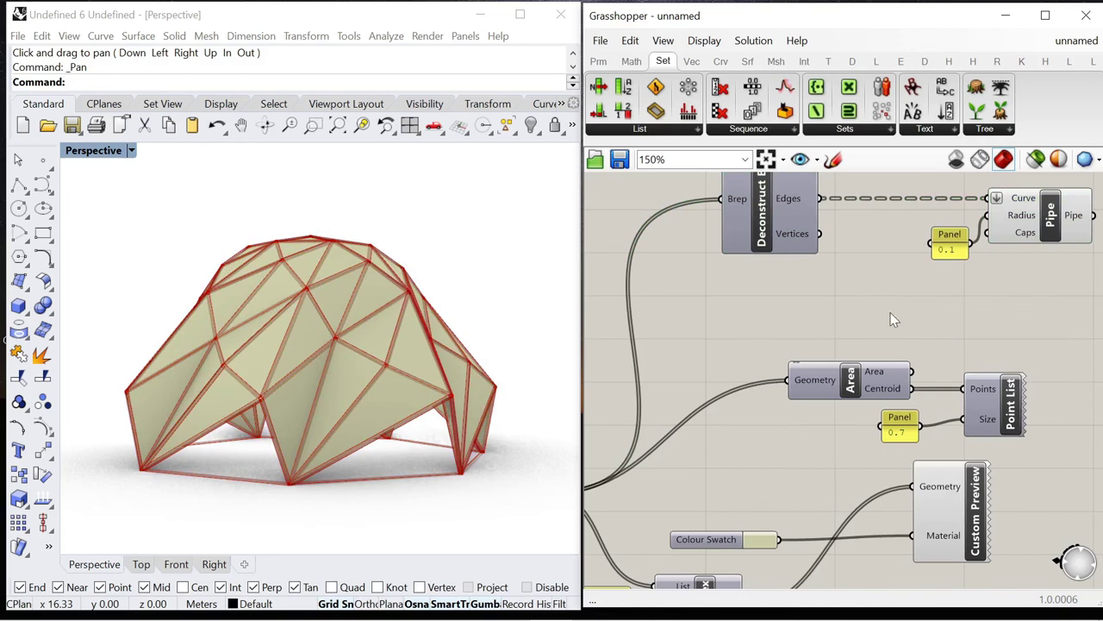
# Step: Add a second Custom Preview and connect the Pipe output to its Geometry input
pyautogui.scroll(-2, 892, 316)
pyautogui.scroll(3, 962, 298)
pyautogui.doubleClick(967, 296)
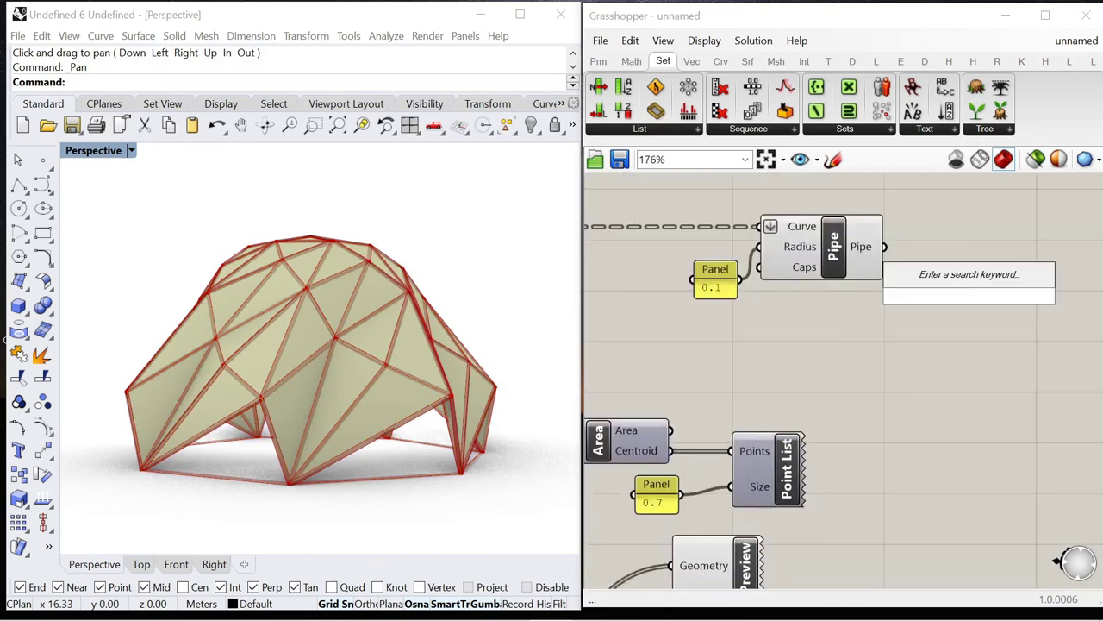
pyautogui.write('preview')
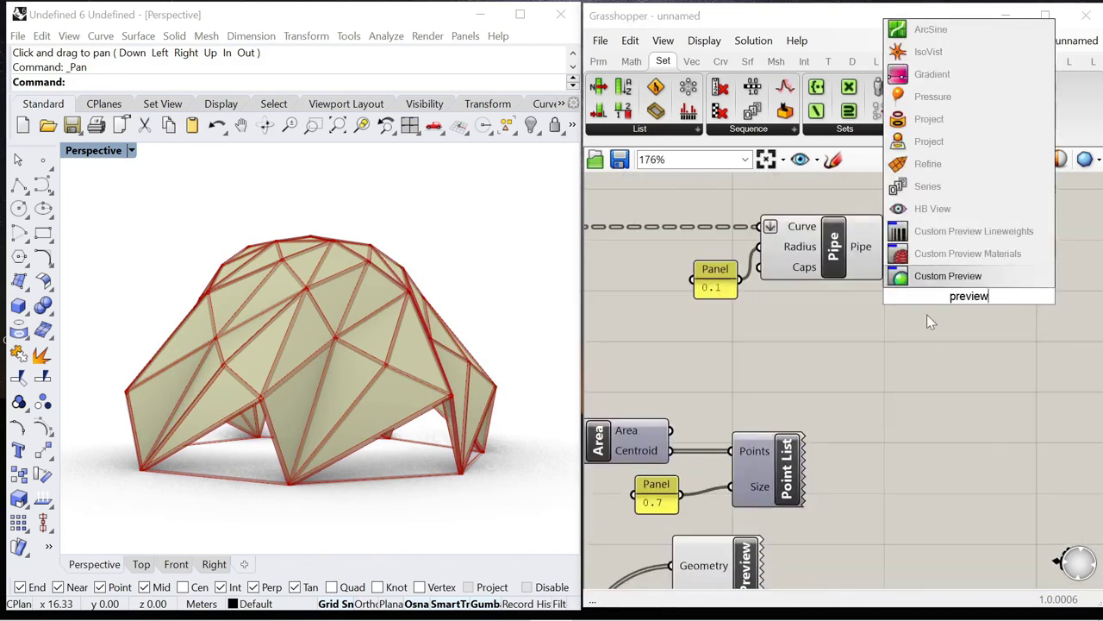
pyautogui.click(949, 276)
pyautogui.moveTo(932, 283); pyautogui.dragTo(990, 257)
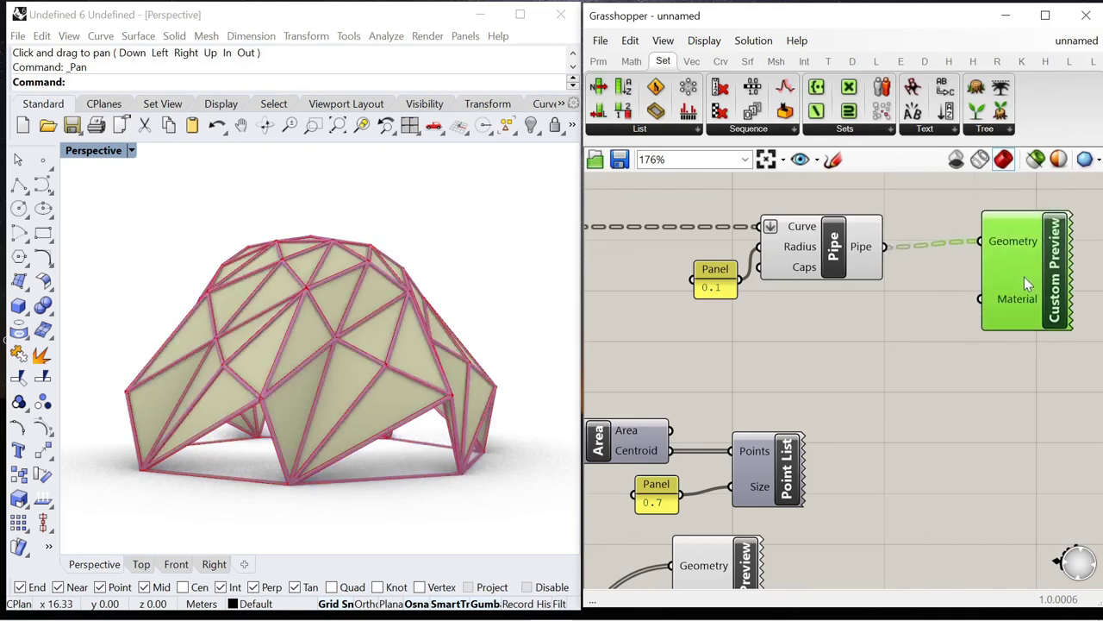
# Step: Add a white Colour Swatch and connect it to the pipe Custom Preview's Material input
pyautogui.doubleClick(883, 358)
pyautogui.write('swatch')
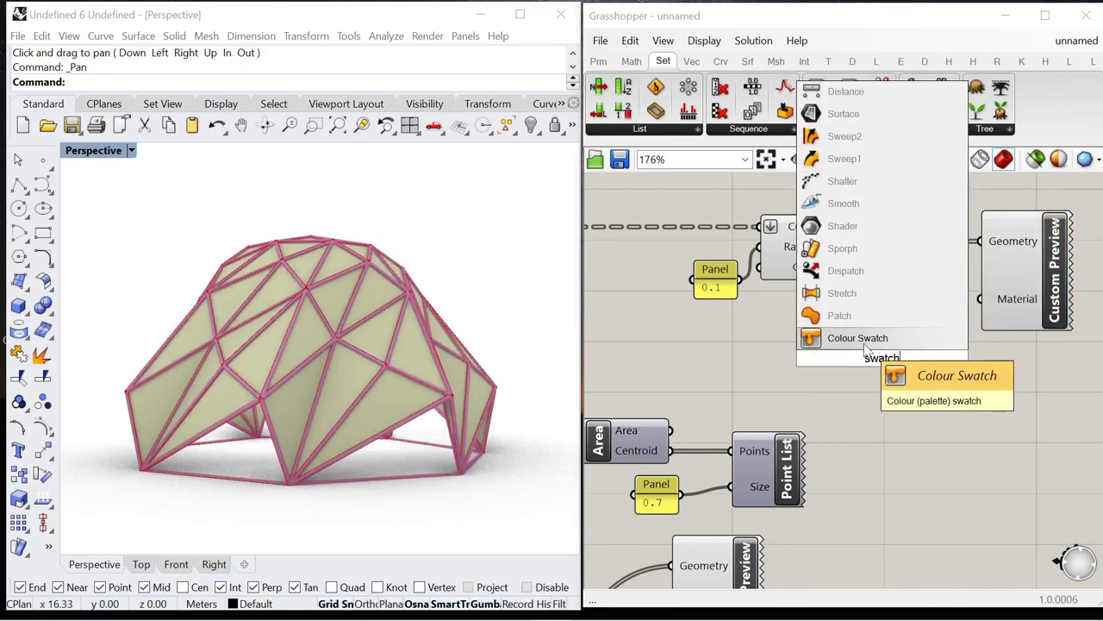
pyautogui.click(865, 344)
pyautogui.moveTo(991, 319); pyautogui.dragTo(987, 311)
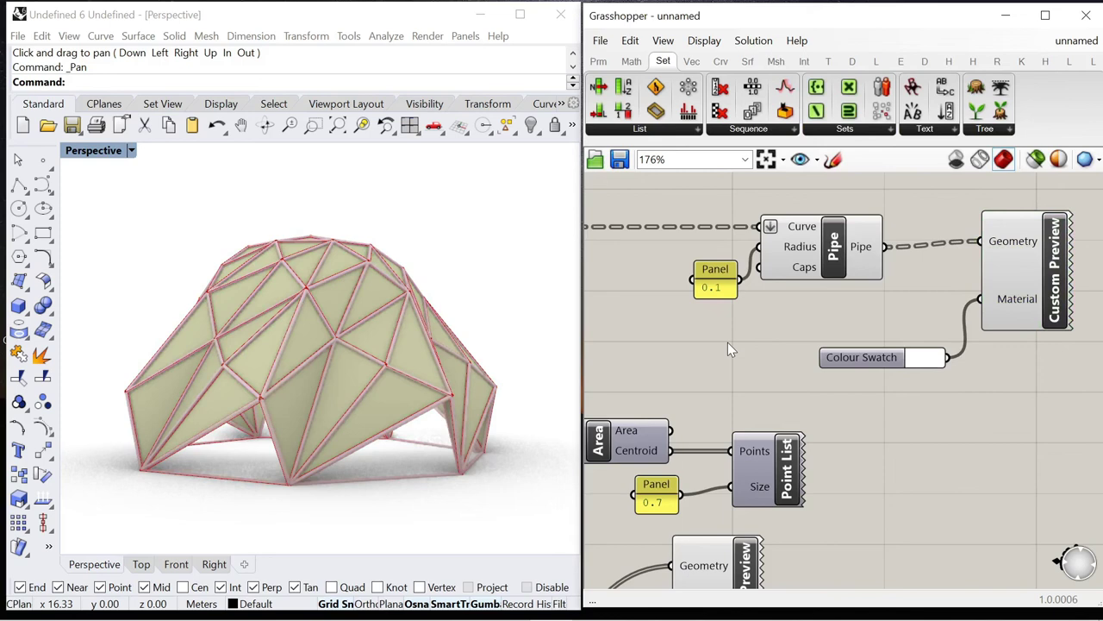
# Step: Add a Panel containing 2 and connect it to Pipe's Caps input
pyautogui.doubleClick(666, 336)
pyautogui.write('"2')
pyautogui.press('Return')
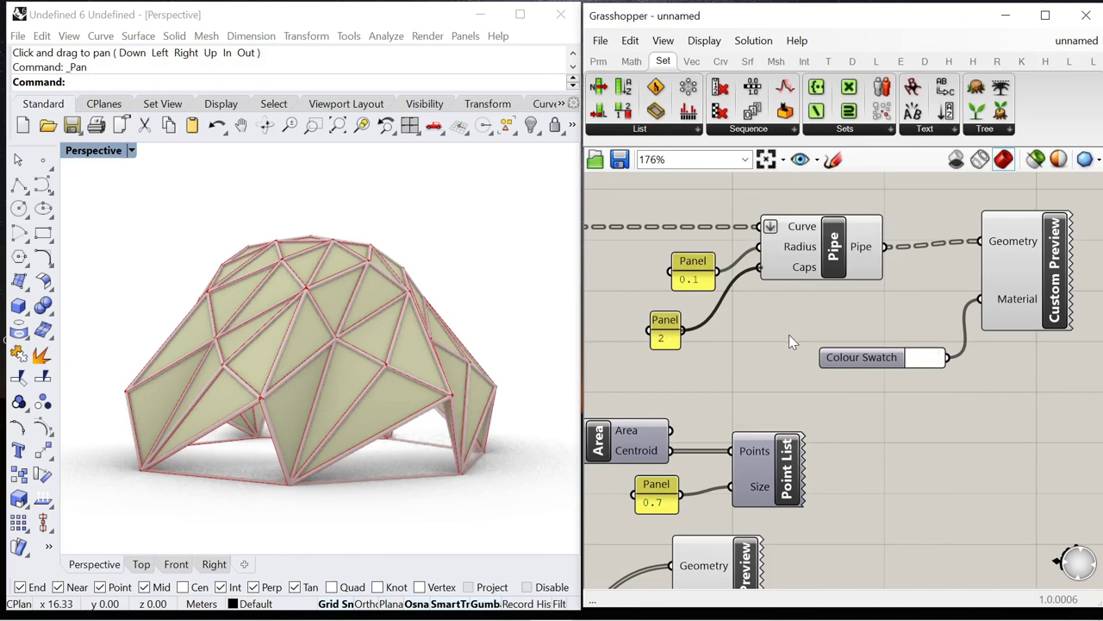
# Step: Turn off the Pipe component's own preview
pyautogui.scroll(-1, 793, 338)
pyautogui.click(802, 258)
pyautogui.rightClick(774, 198)
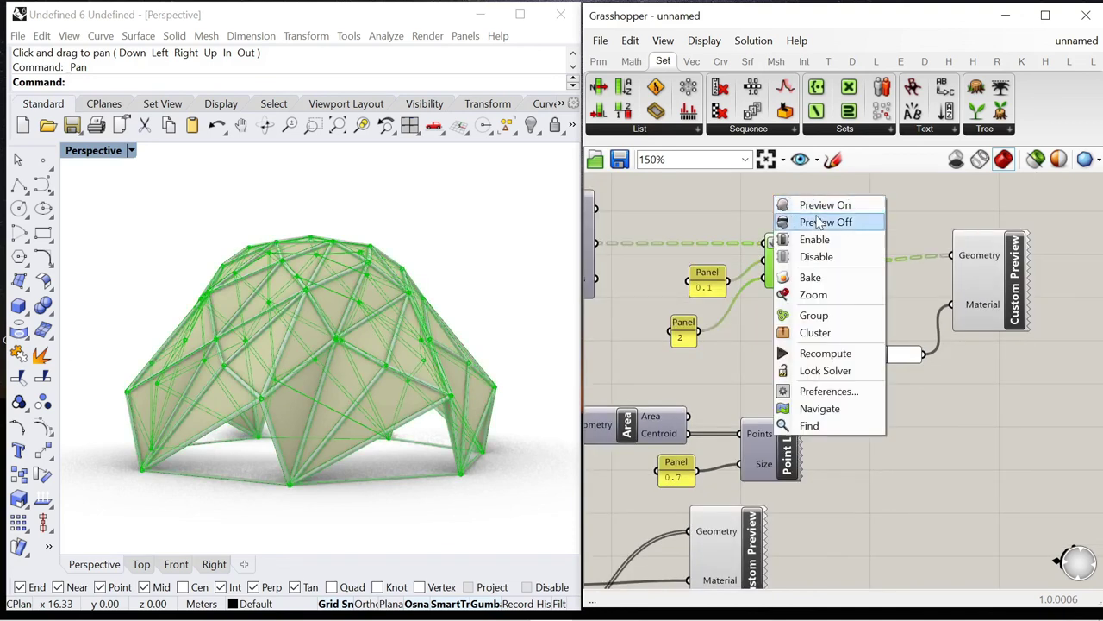
pyautogui.click(819, 222)
# Step: Minimize Grasshopper, maximize the Rhino window, and inspect the rendered dome with its pipe frame from several angles
pyautogui.moveTo(467, 419); pyautogui.dragTo(451, 389, button='right')
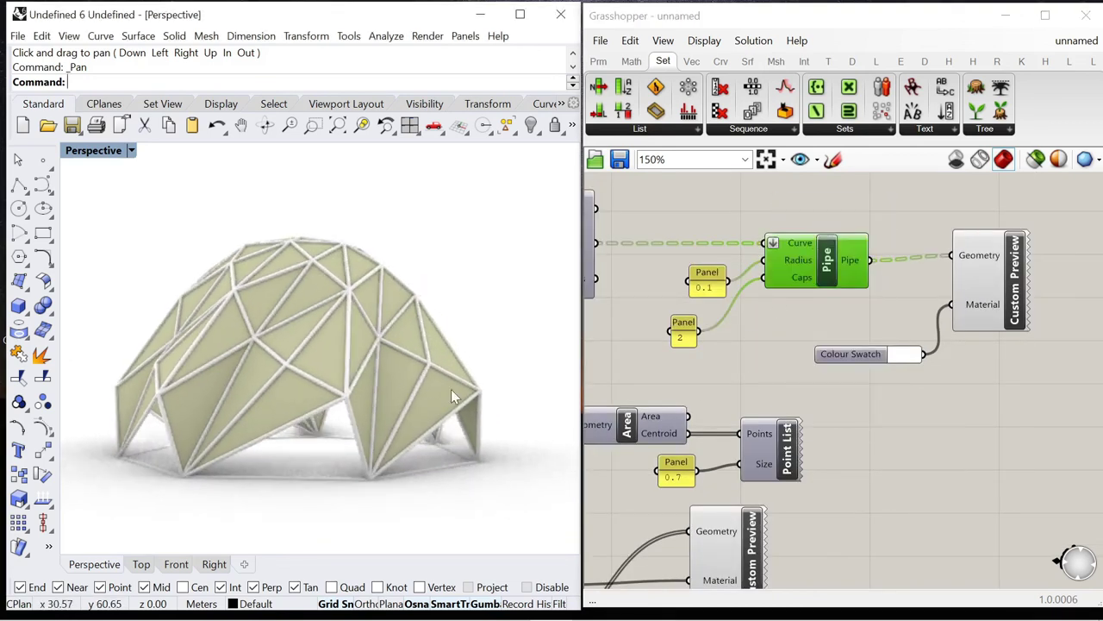
pyautogui.moveTo(455, 433); pyautogui.dragTo(312, 407, button='right')
pyautogui.click(1006, 15)
pyautogui.click(520, 13)
pyautogui.scroll(2, 720, 394)
pyautogui.moveTo(720, 395); pyautogui.dragTo(574, 308, button='right')
pyautogui.scroll(2, 580, 315)
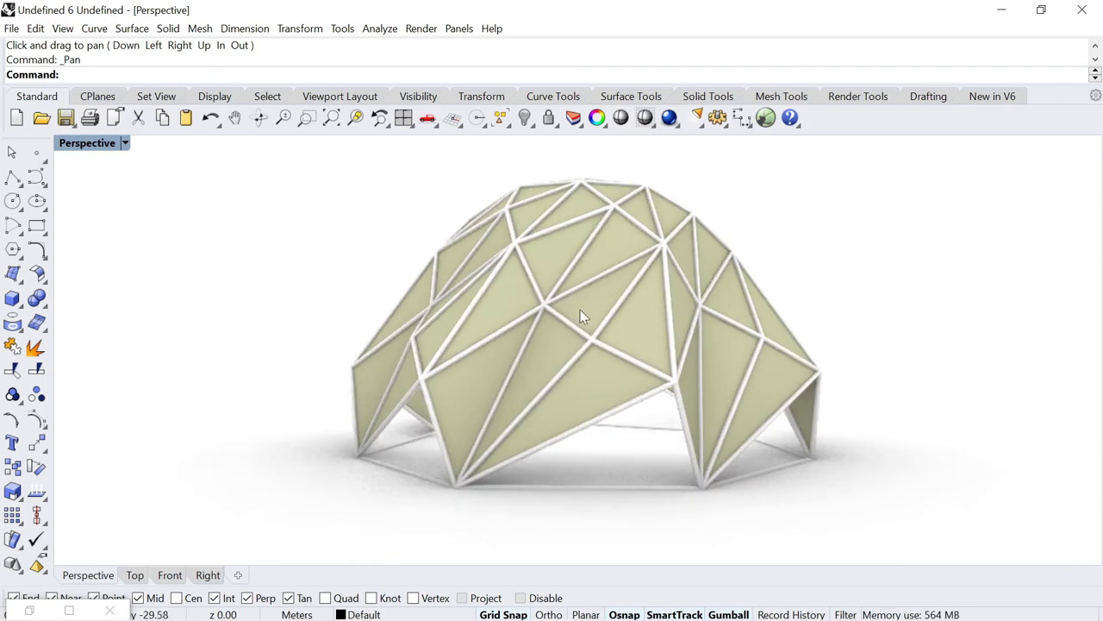